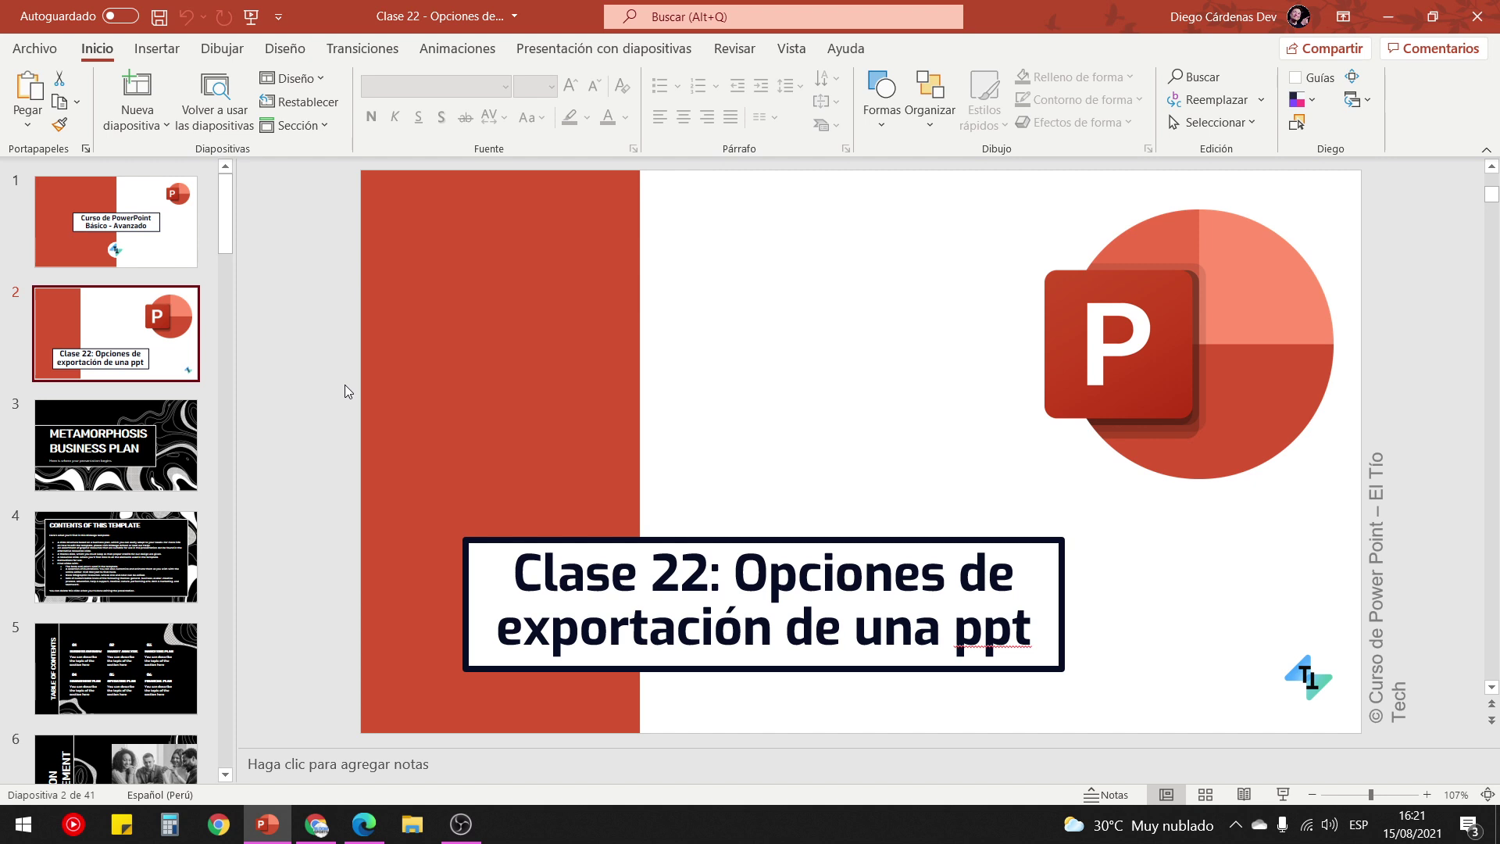
Save the Clase 22 deck, browse slides 3 and 4, return to slide 2, and open Archivo.
{"action": "key", "text": "ctrl+s"}
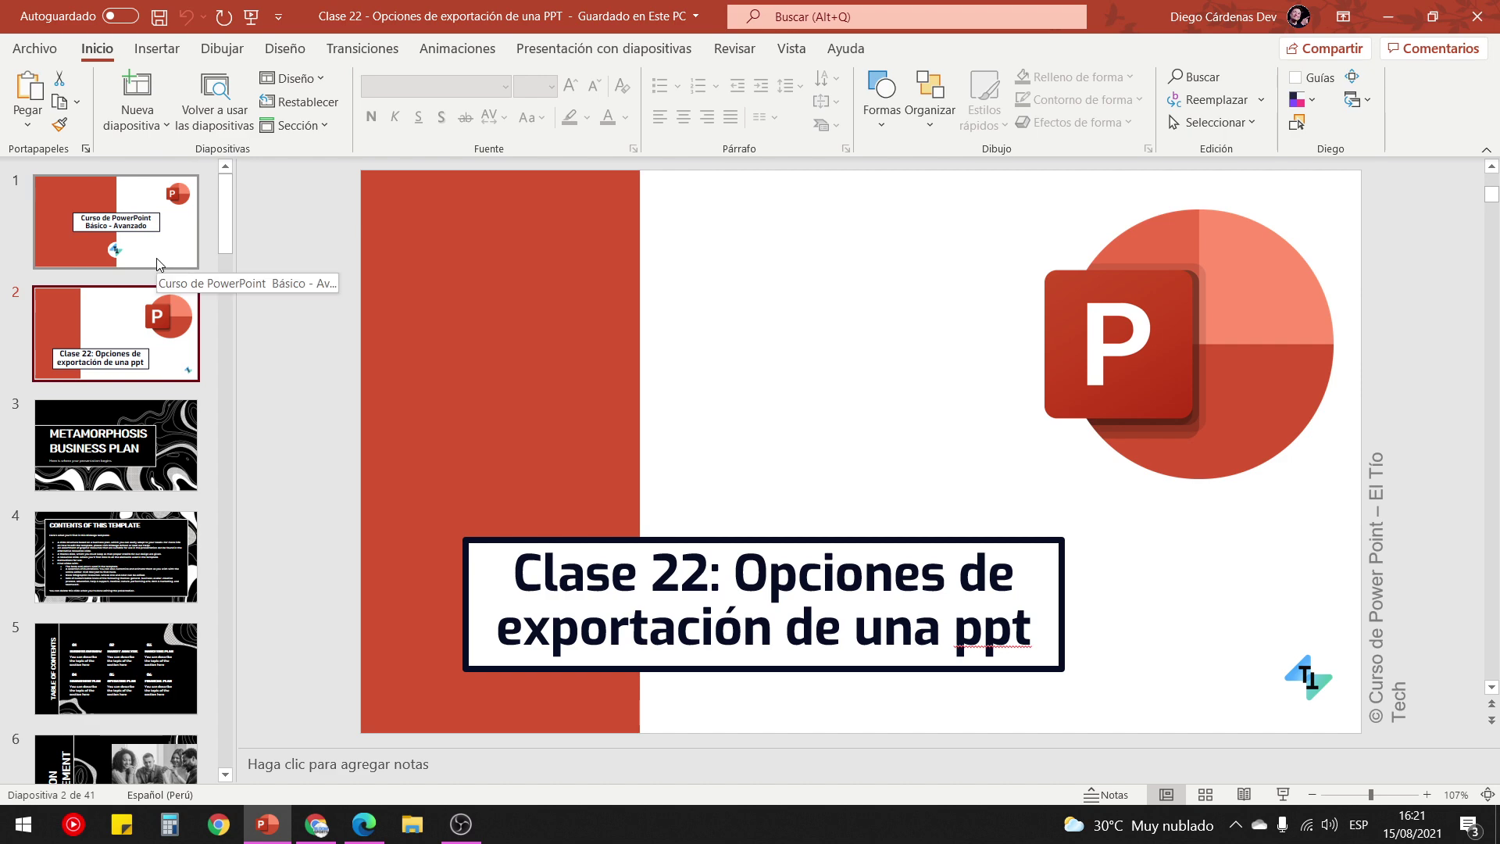
{"action": "left_click", "coordinate": [108, 471]}
{"action": "left_click", "coordinate": [126, 583]}
{"action": "left_click", "coordinate": [117, 469]}
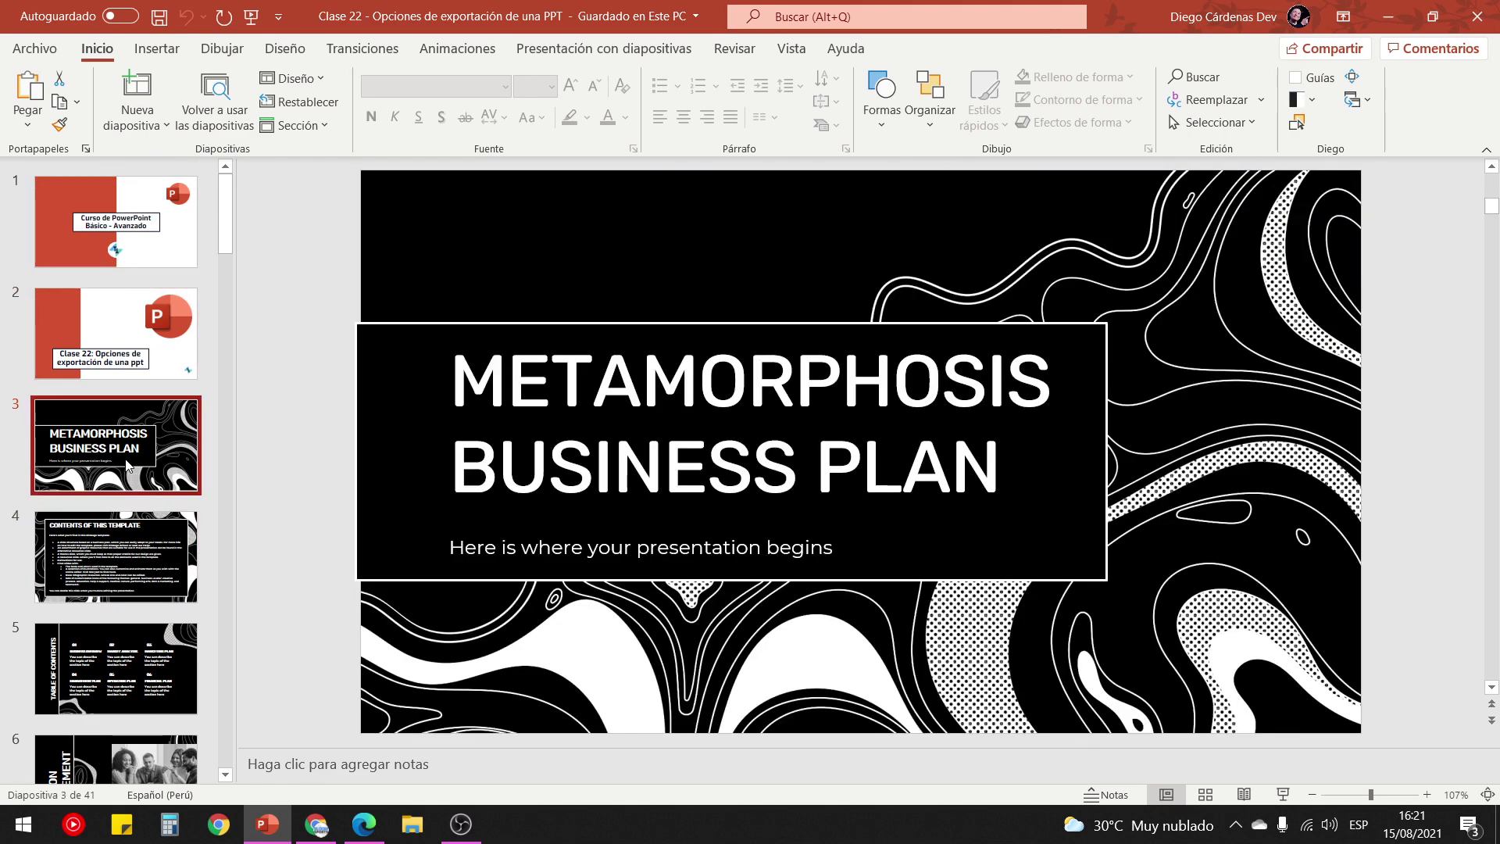
{"action": "left_click", "coordinate": [114, 352]}
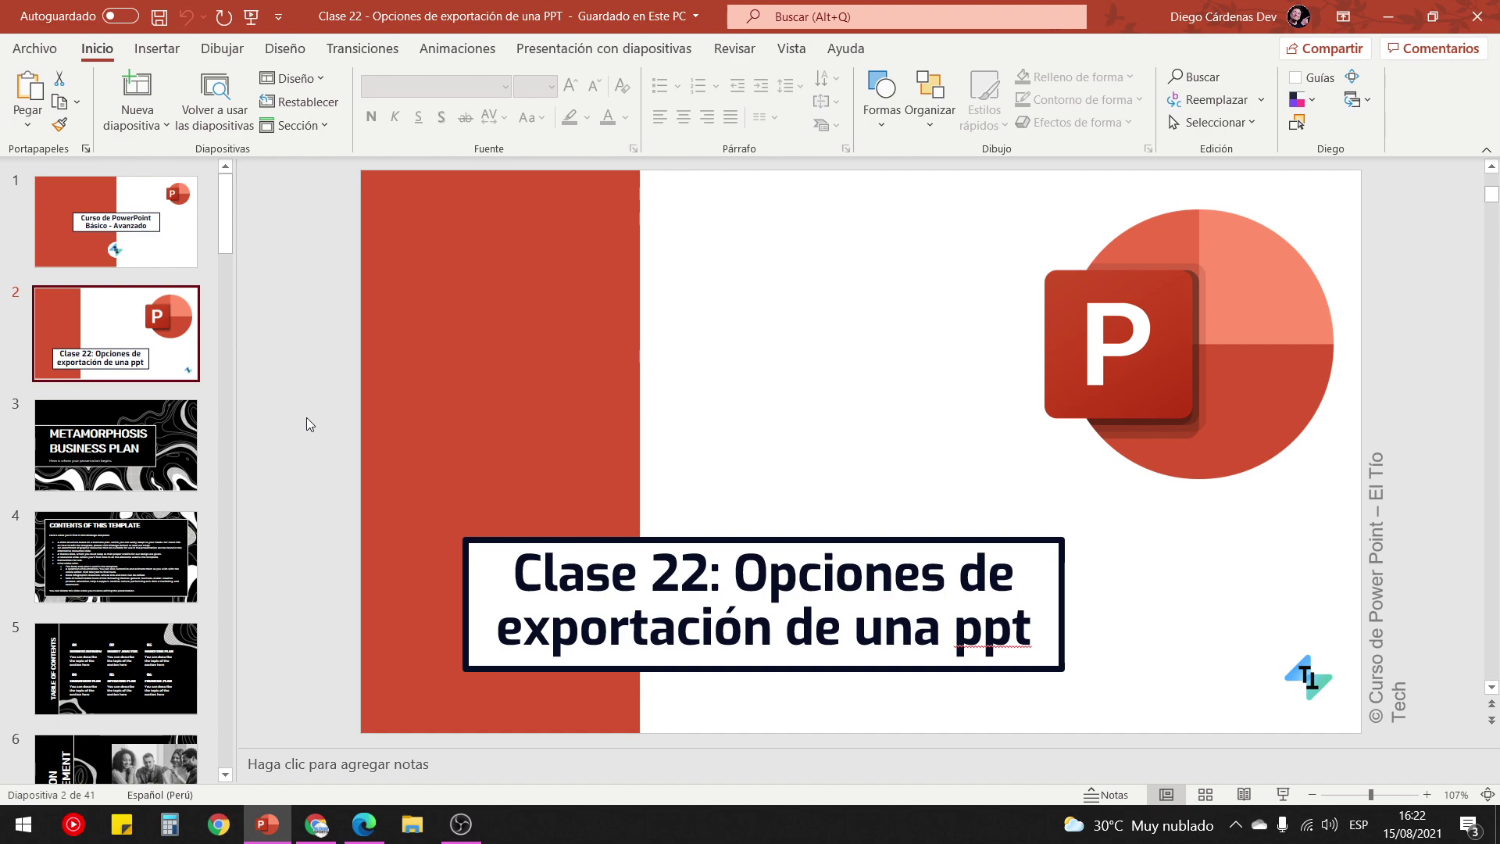
{"action": "left_click", "coordinate": [29, 49]}
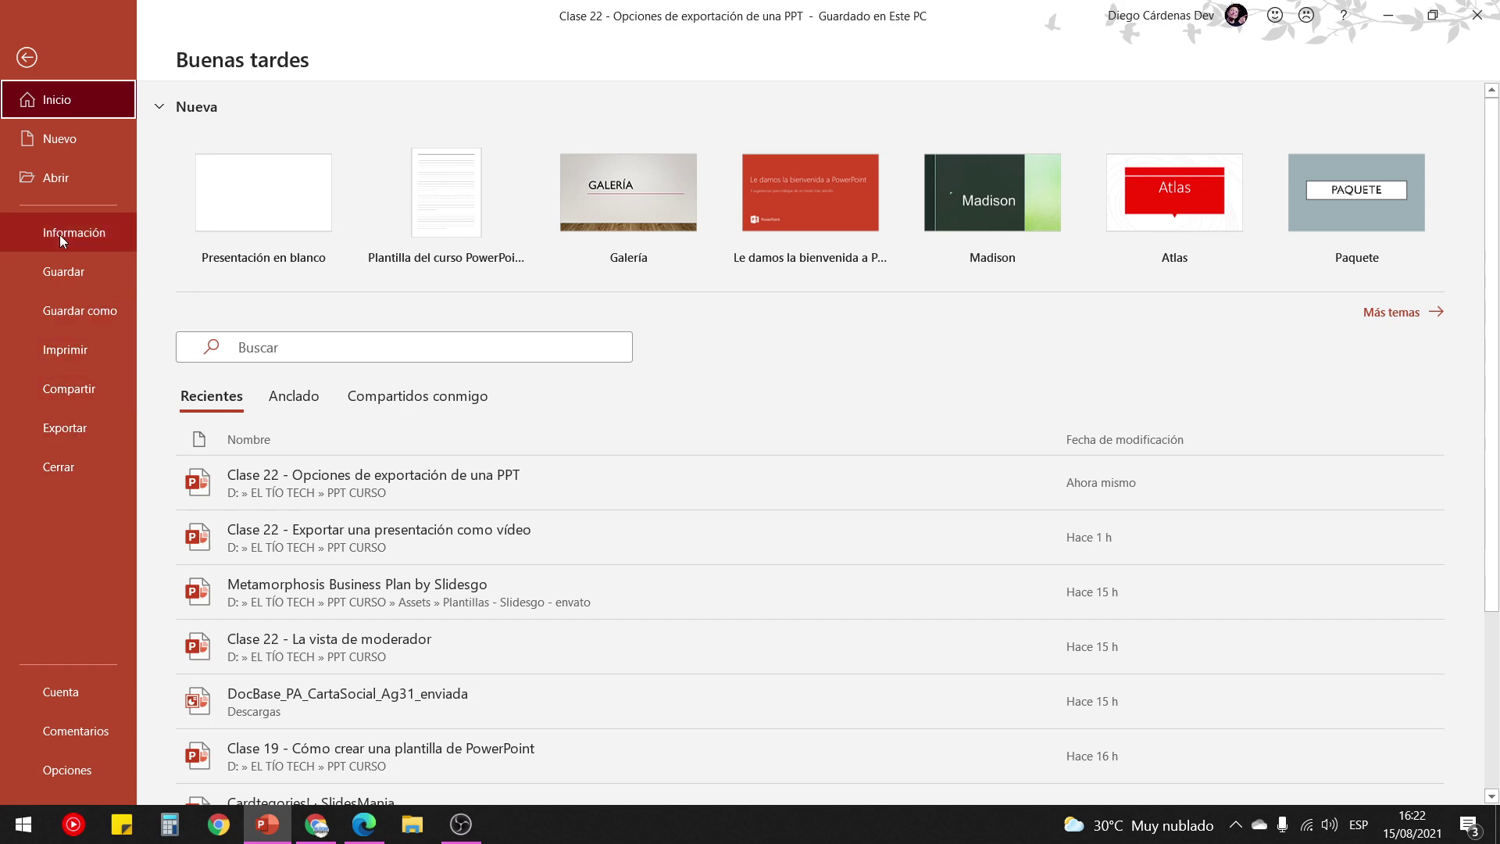
Go to Archivo > Exportar > Crear documento PDF/XPS to reach the Publish as PDF dialog.
{"action": "left_click", "coordinate": [27, 57]}
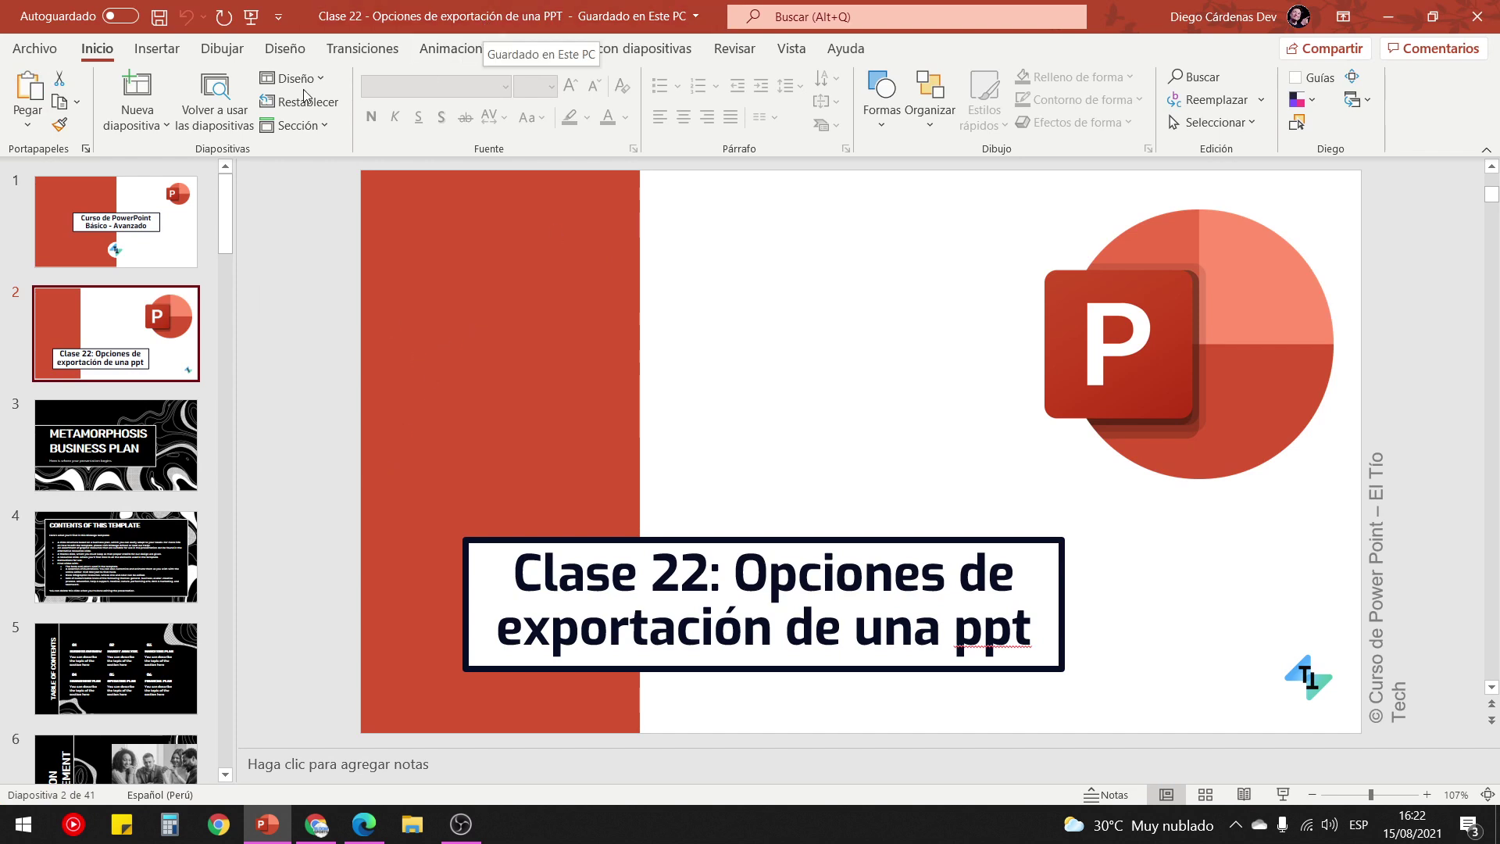
{"action": "left_click", "coordinate": [35, 49]}
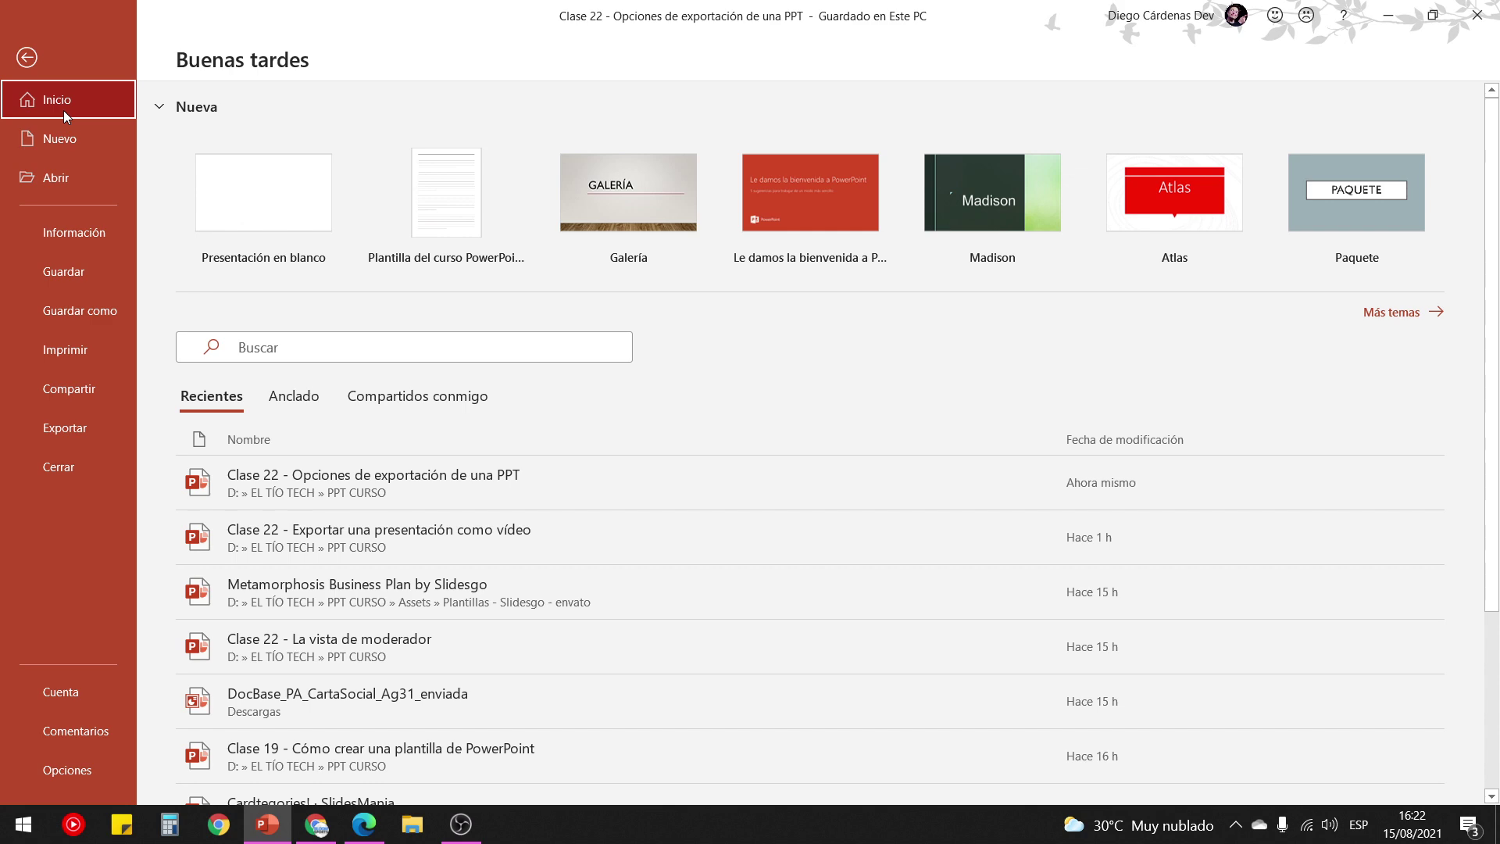
{"action": "left_click", "coordinate": [68, 429]}
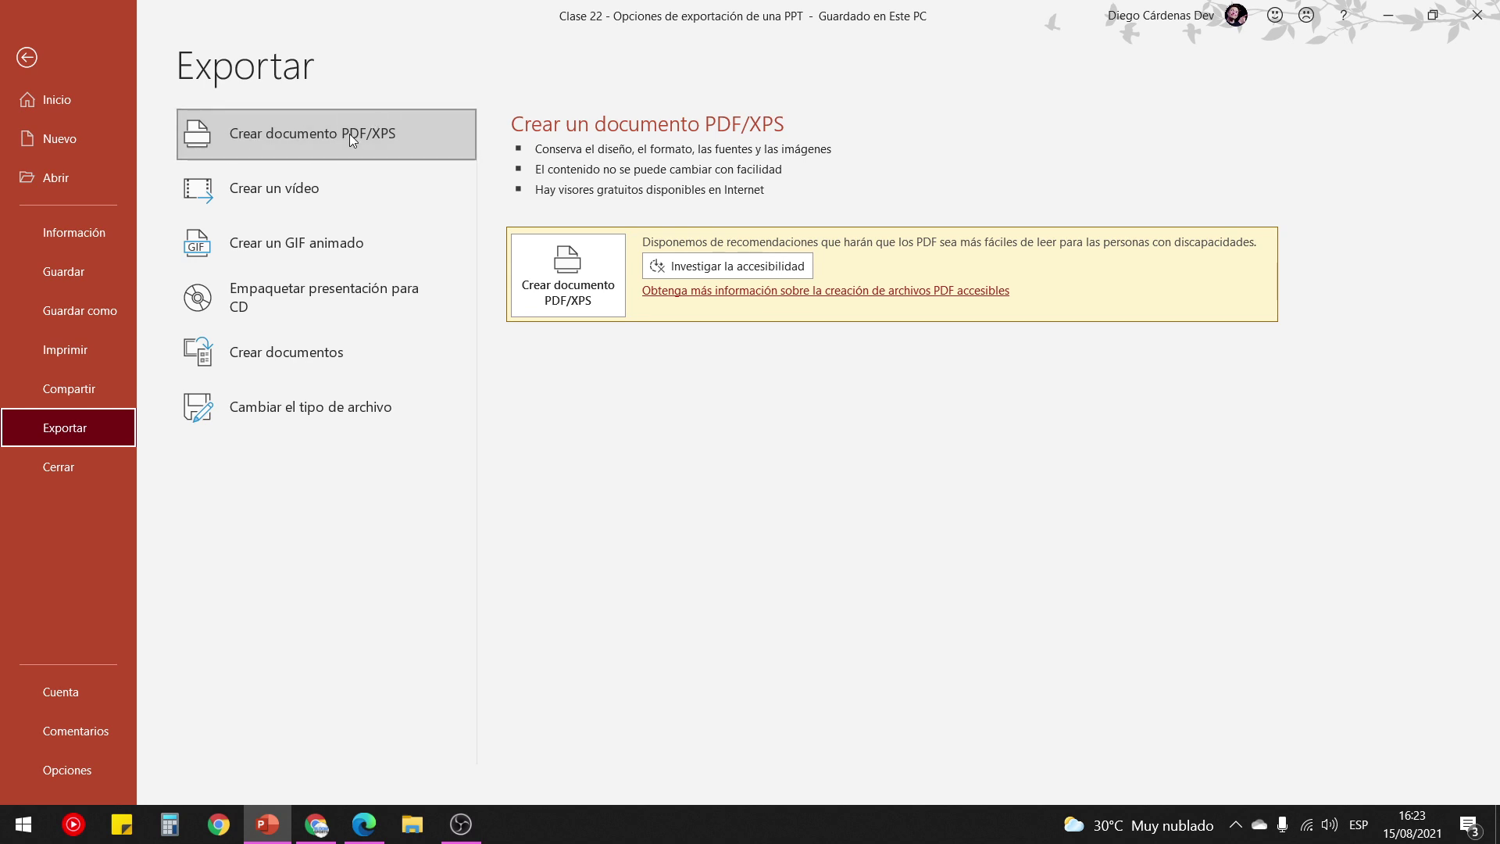
{"action": "left_click", "coordinate": [304, 134]}
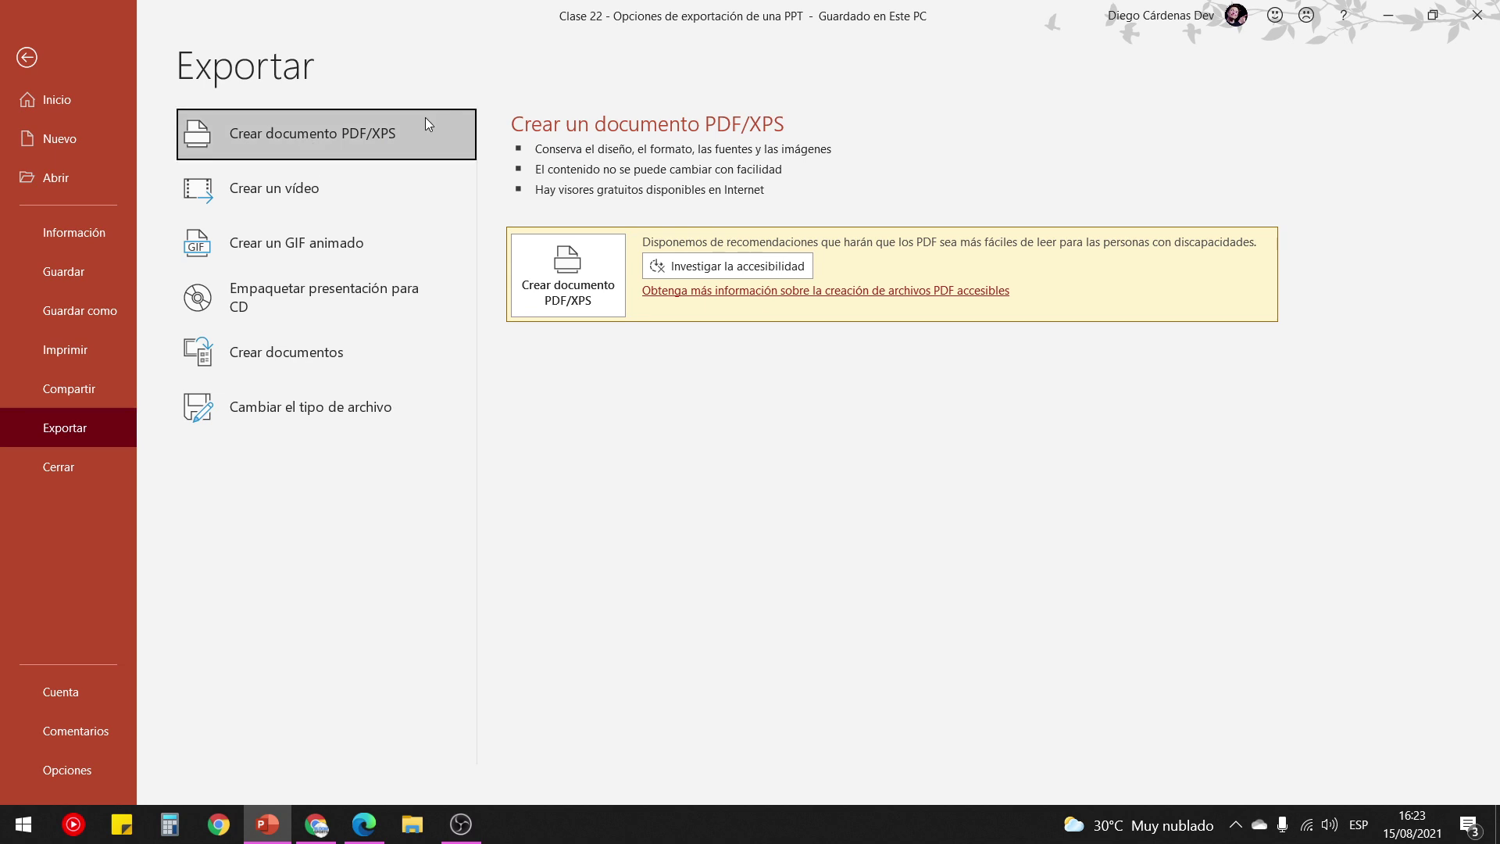
{"action": "left_click", "coordinate": [541, 271]}
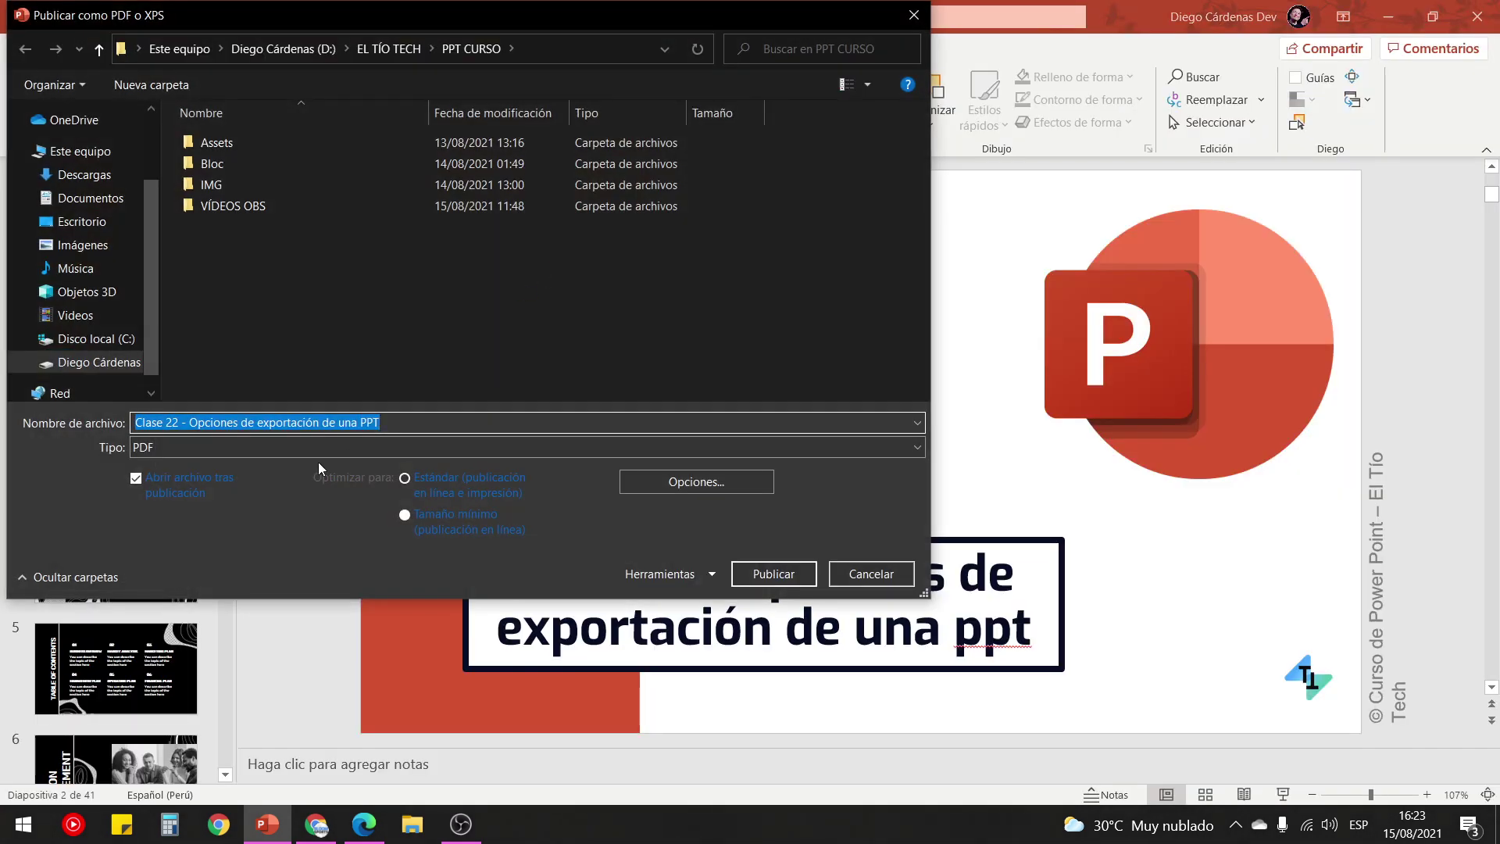
Publish the PDF as 'PPT PDF - Opciones de exportación de una PPT', then switch to File Explorer.
{"action": "mouse_move", "coordinate": [82, 258]}
{"action": "left_click_drag", "start_coordinate": [173, 416], "coordinate": [109, 426]}
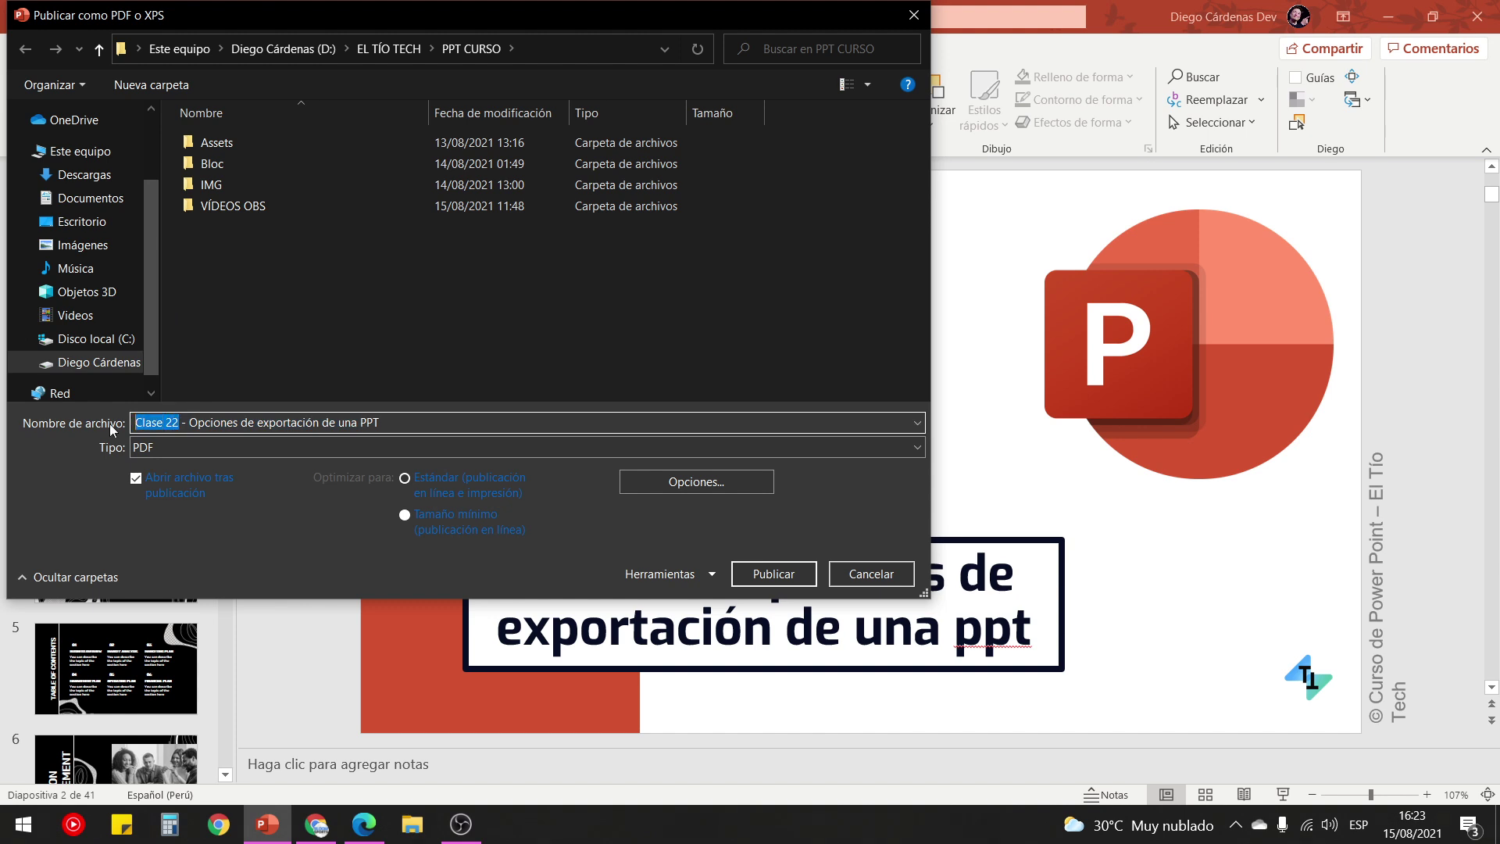
{"action": "type", "text": "PPT"}
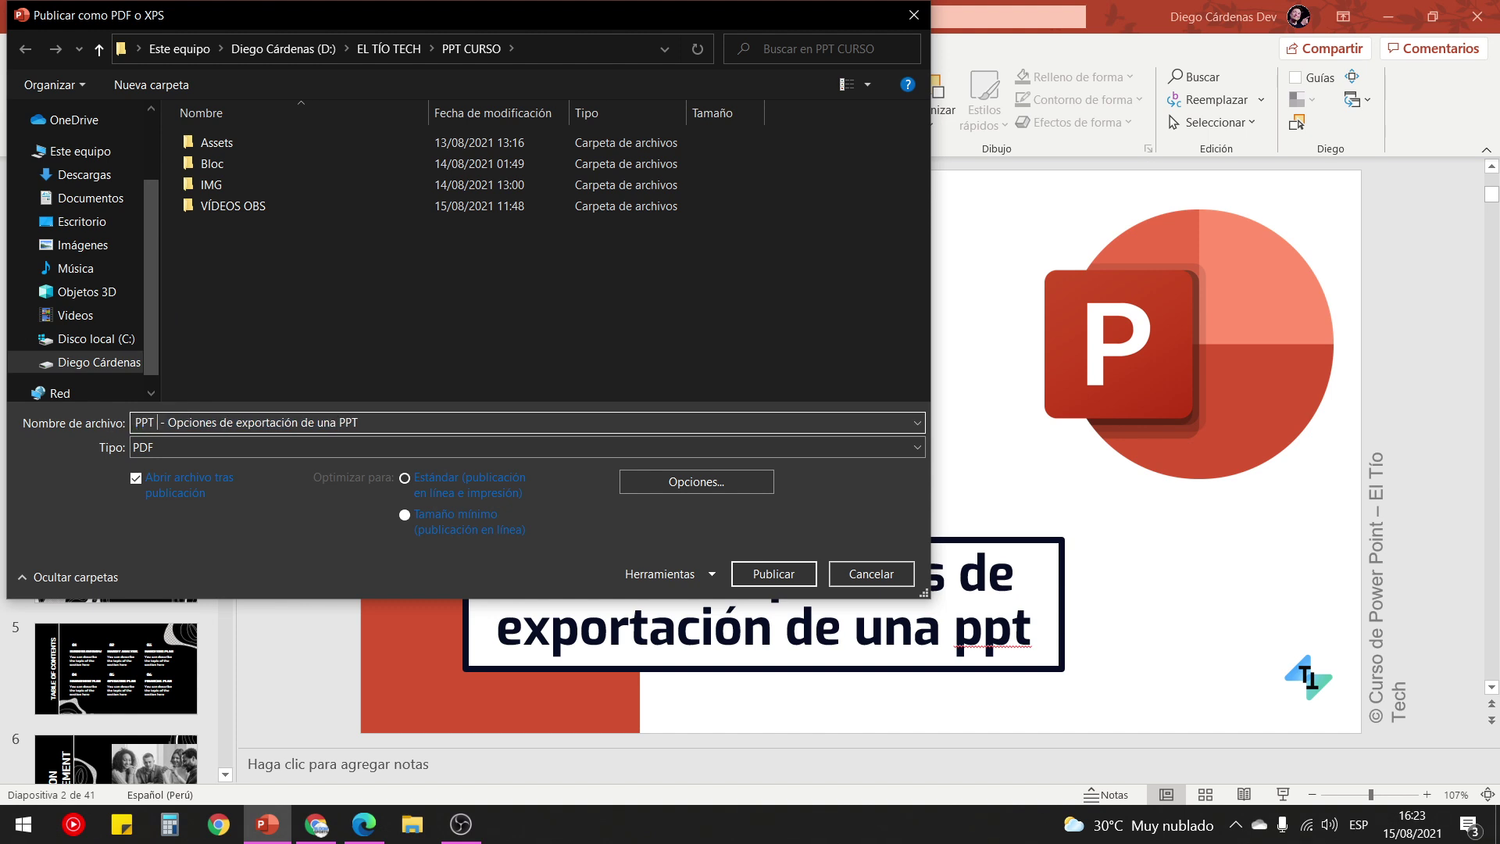
{"action": "type", "text": " PDF"}
{"action": "key", "text": "Return"}
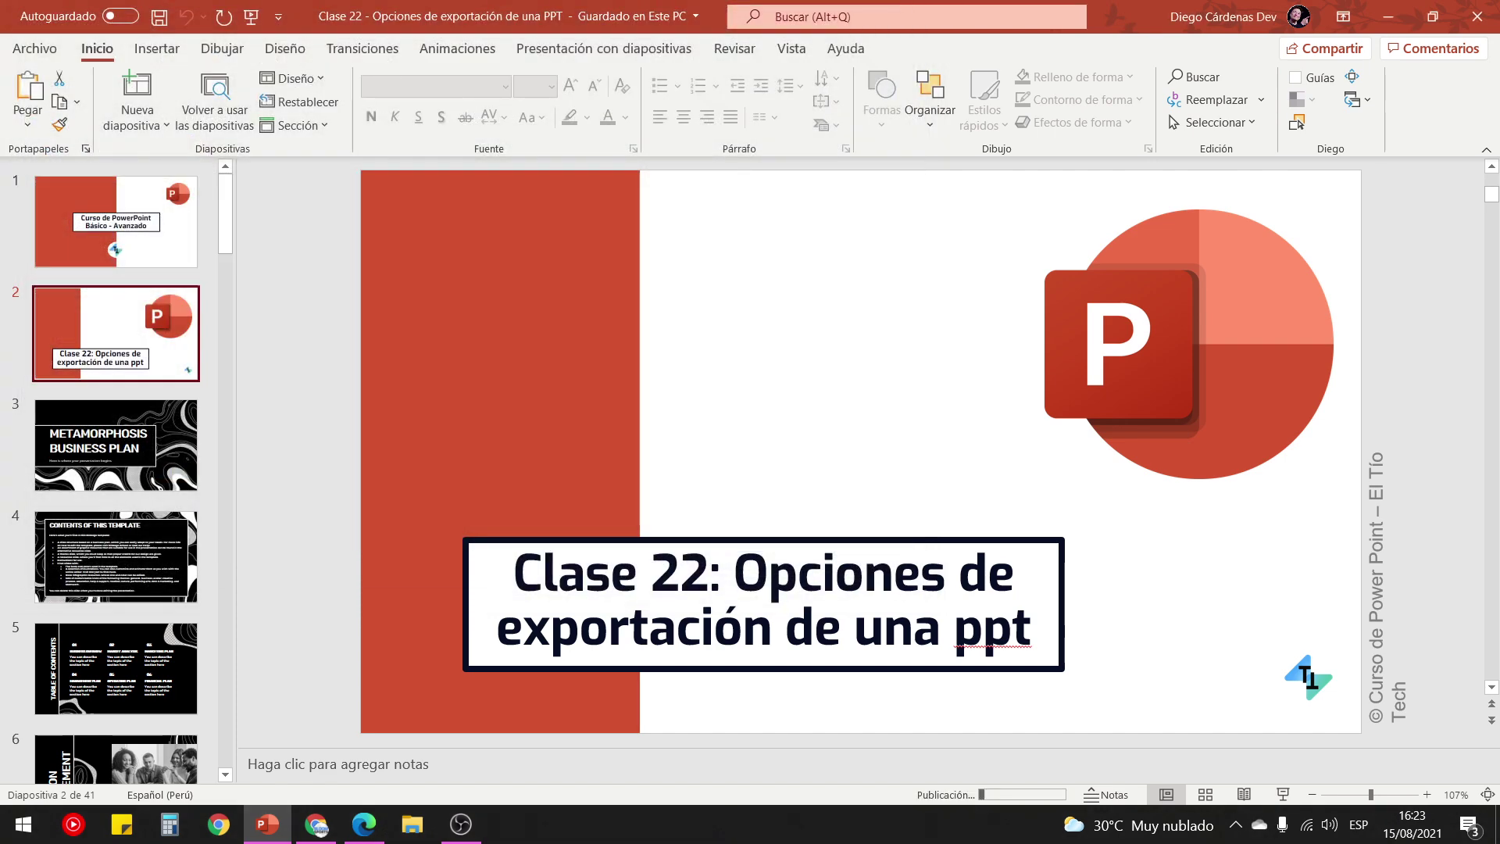
{"action": "left_click", "coordinate": [412, 824]}
Open EL TÍO TECH, then PPT CURSO, so the published PDF displays in Edge.
{"action": "double_click", "coordinate": [906, 161]}
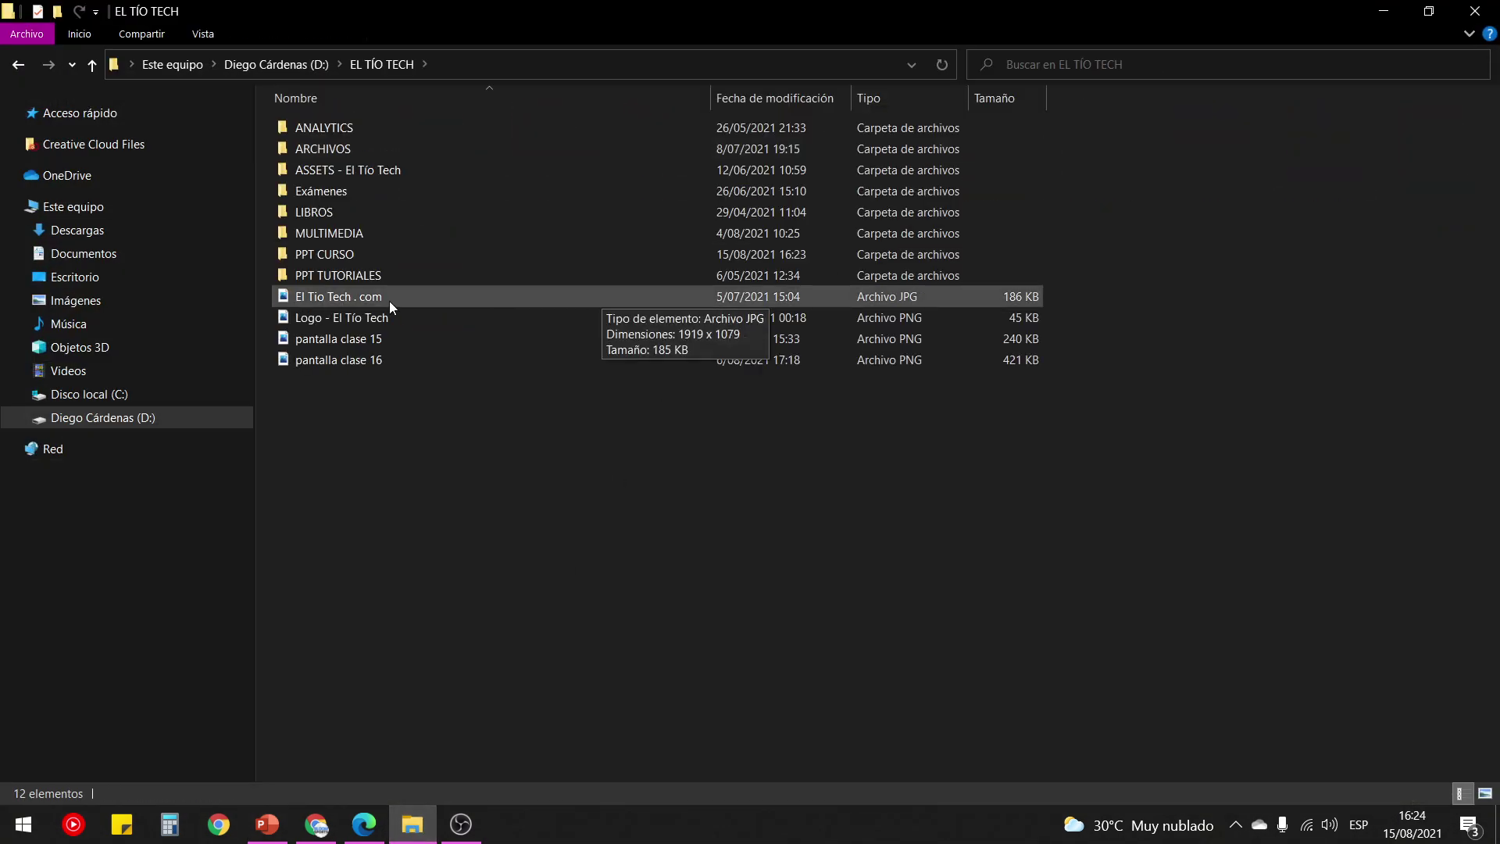
{"action": "double_click", "coordinate": [351, 251]}
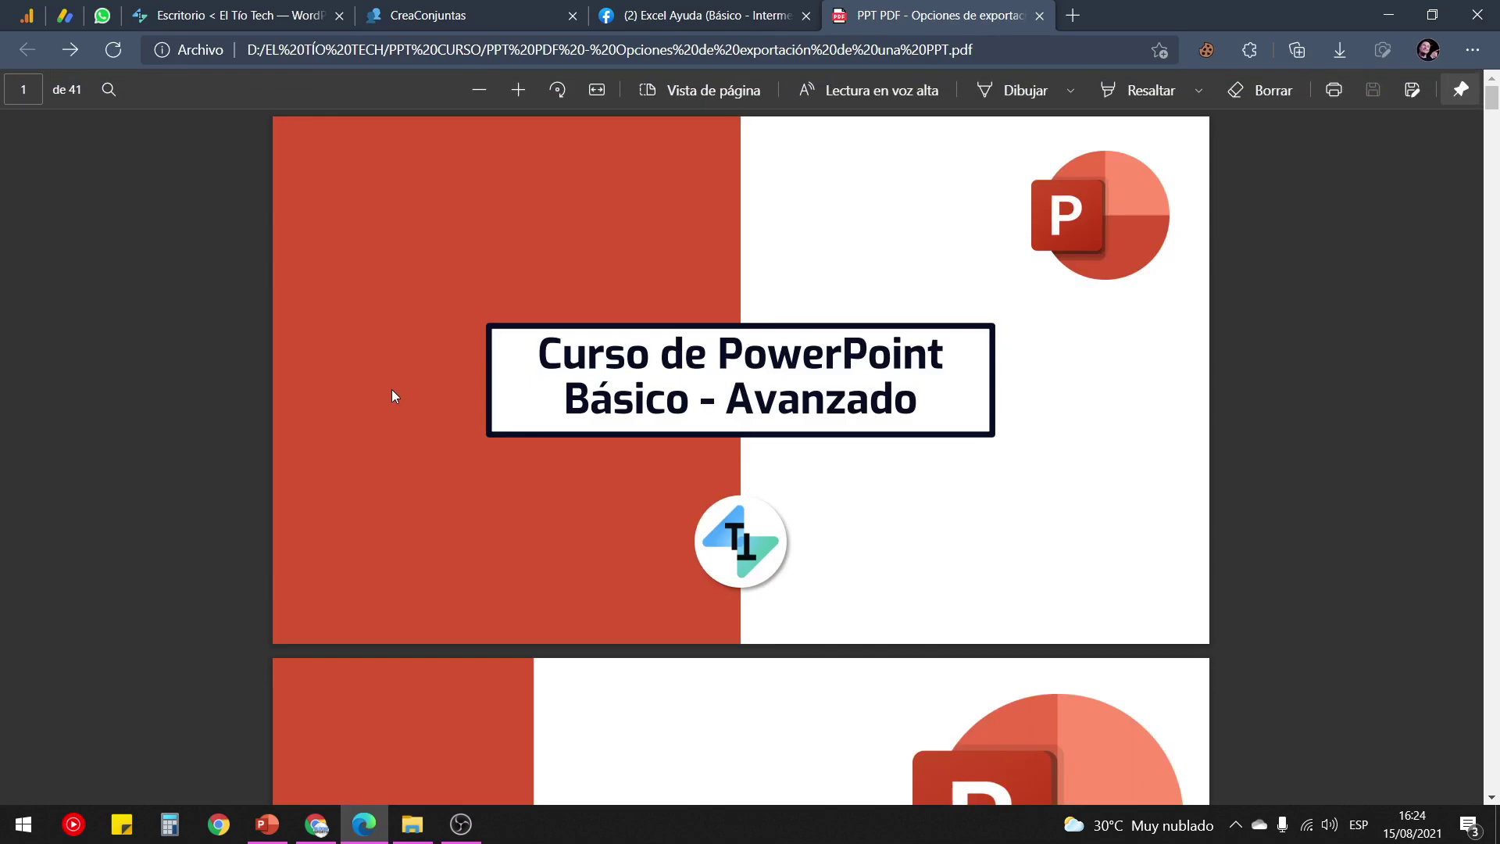
Scroll the PDF in Edge down to page 12, the Competitors slide, then return to PowerPoint.
{"action": "scroll", "coordinate": [391, 394], "scroll_direction": "down", "scroll_amount": 5}
{"action": "scroll", "coordinate": [392, 394], "scroll_direction": "down", "scroll_amount": 3}
{"action": "scroll", "coordinate": [307, 356], "scroll_direction": "down", "scroll_amount": 4}
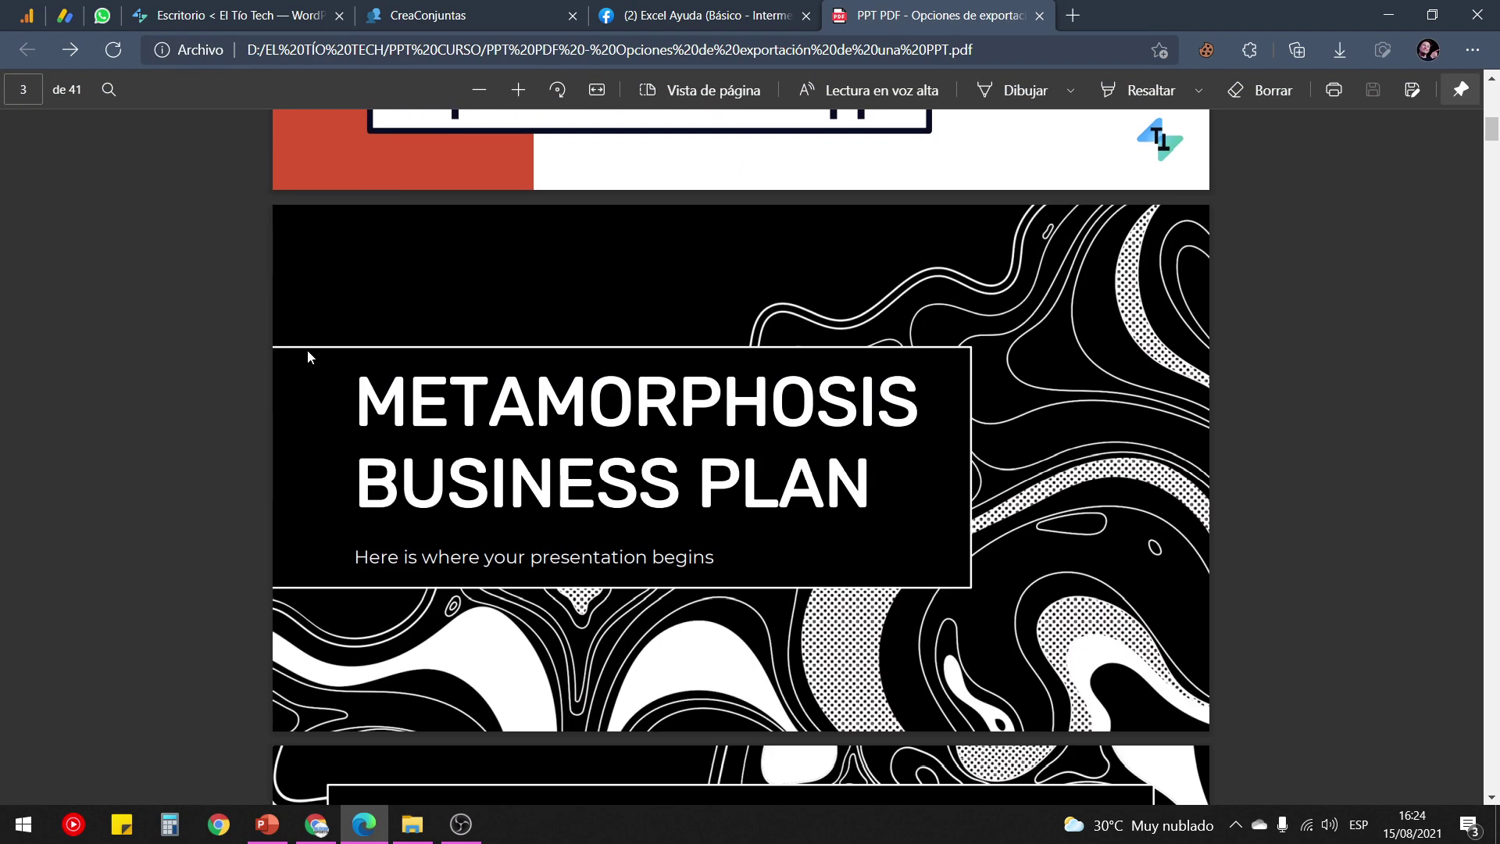
{"action": "scroll", "coordinate": [307, 353], "scroll_direction": "down", "scroll_amount": 5}
{"action": "scroll", "coordinate": [307, 353], "scroll_direction": "down", "scroll_amount": 2}
{"action": "scroll", "coordinate": [307, 353], "scroll_direction": "down", "scroll_amount": 6}
{"action": "scroll", "coordinate": [307, 353], "scroll_direction": "down", "scroll_amount": 3}
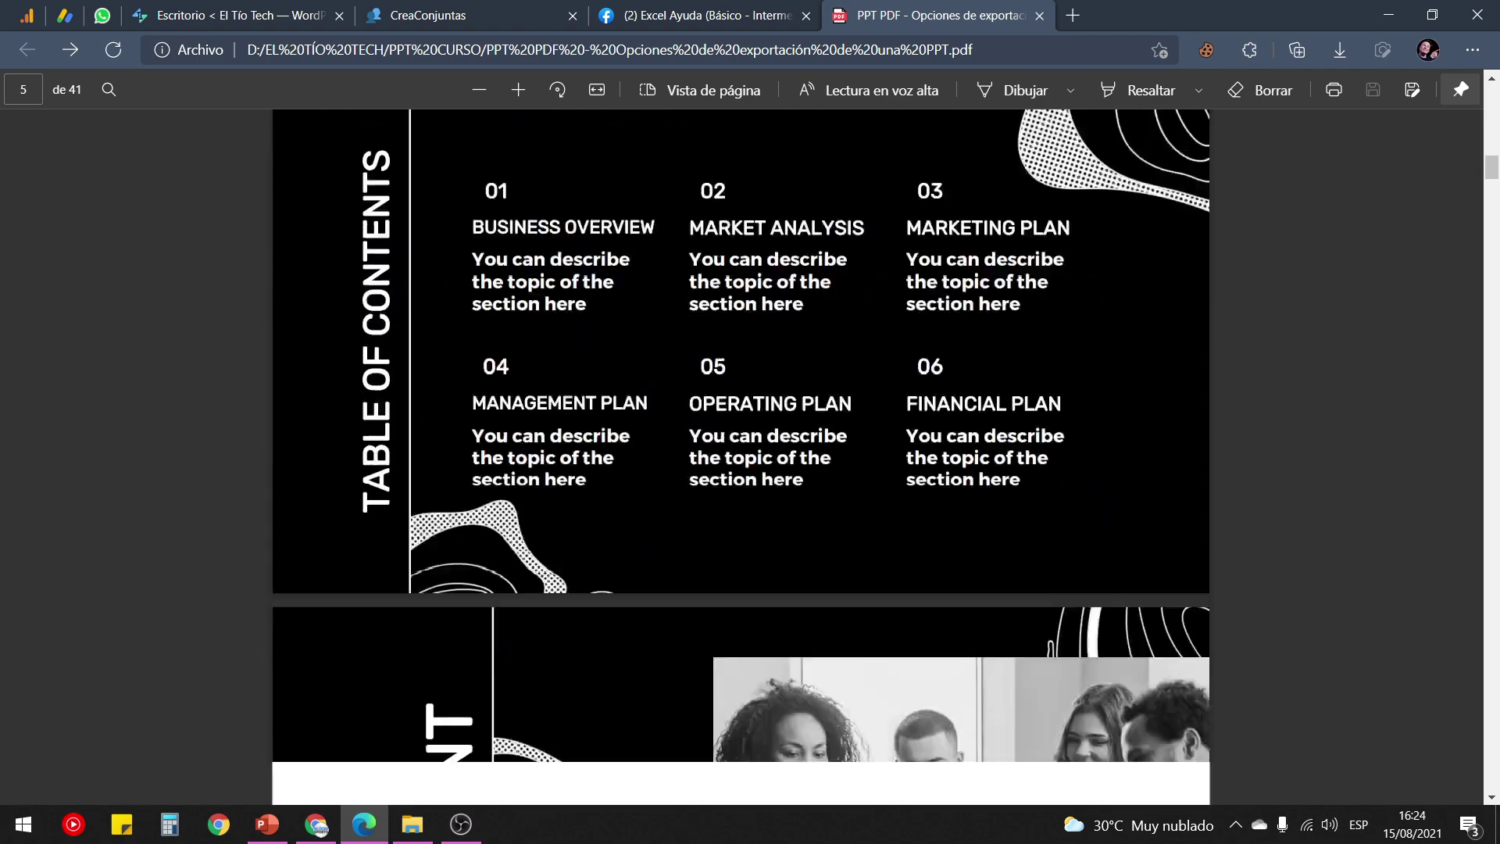
{"action": "scroll", "coordinate": [1075, 421], "scroll_direction": "down", "scroll_amount": 4}
{"action": "scroll", "coordinate": [1075, 421], "scroll_direction": "down", "scroll_amount": 4}
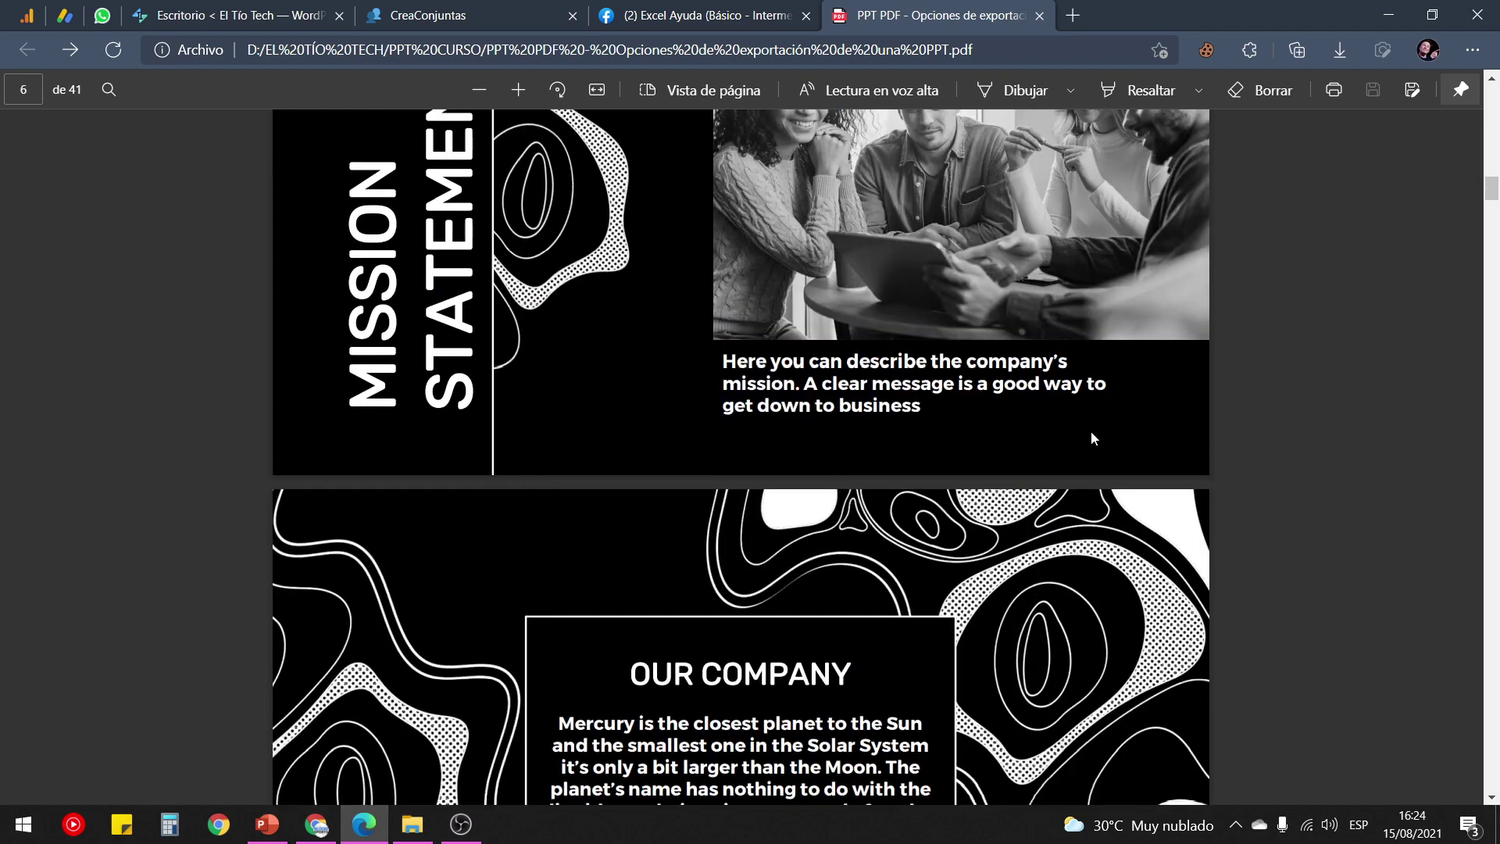
{"action": "scroll", "coordinate": [1092, 437], "scroll_direction": "down", "scroll_amount": 10}
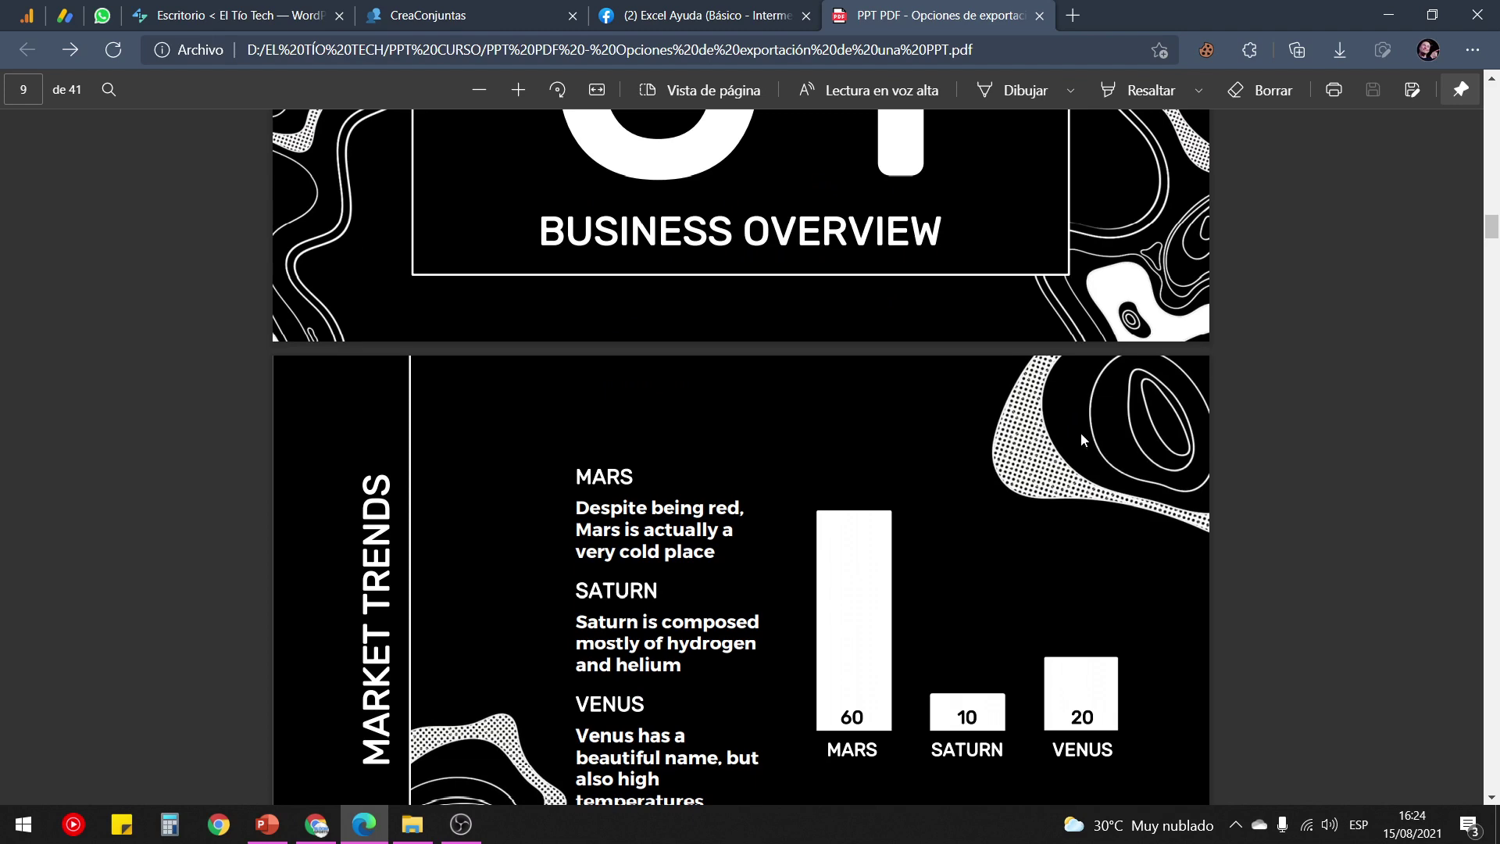
{"action": "scroll", "coordinate": [1080, 433], "scroll_direction": "down", "scroll_amount": 3}
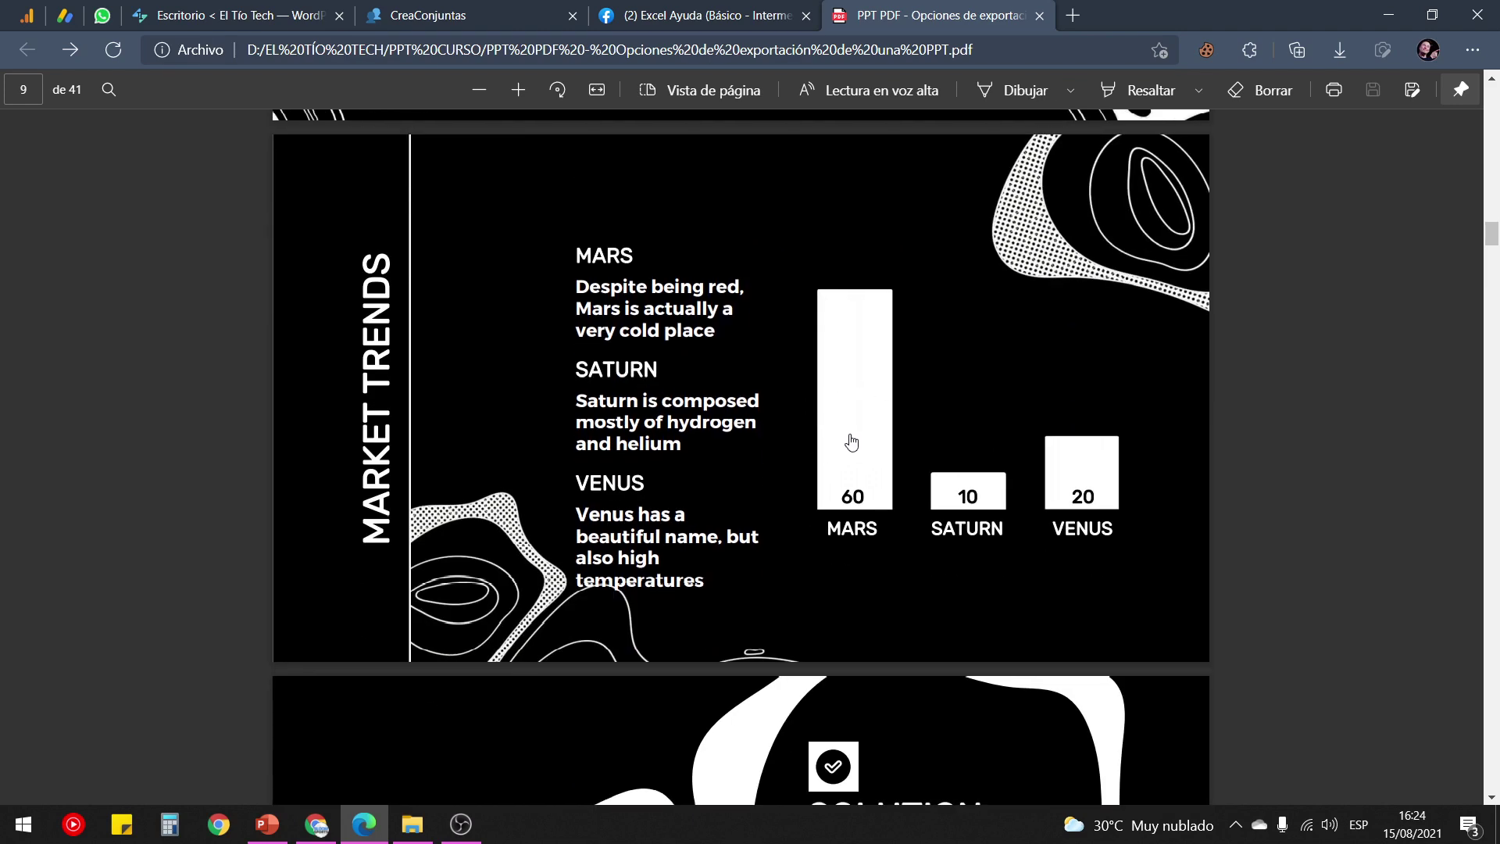
{"action": "scroll", "coordinate": [954, 422], "scroll_direction": "down", "scroll_amount": 2}
{"action": "scroll", "coordinate": [953, 418], "scroll_direction": "down", "scroll_amount": 2}
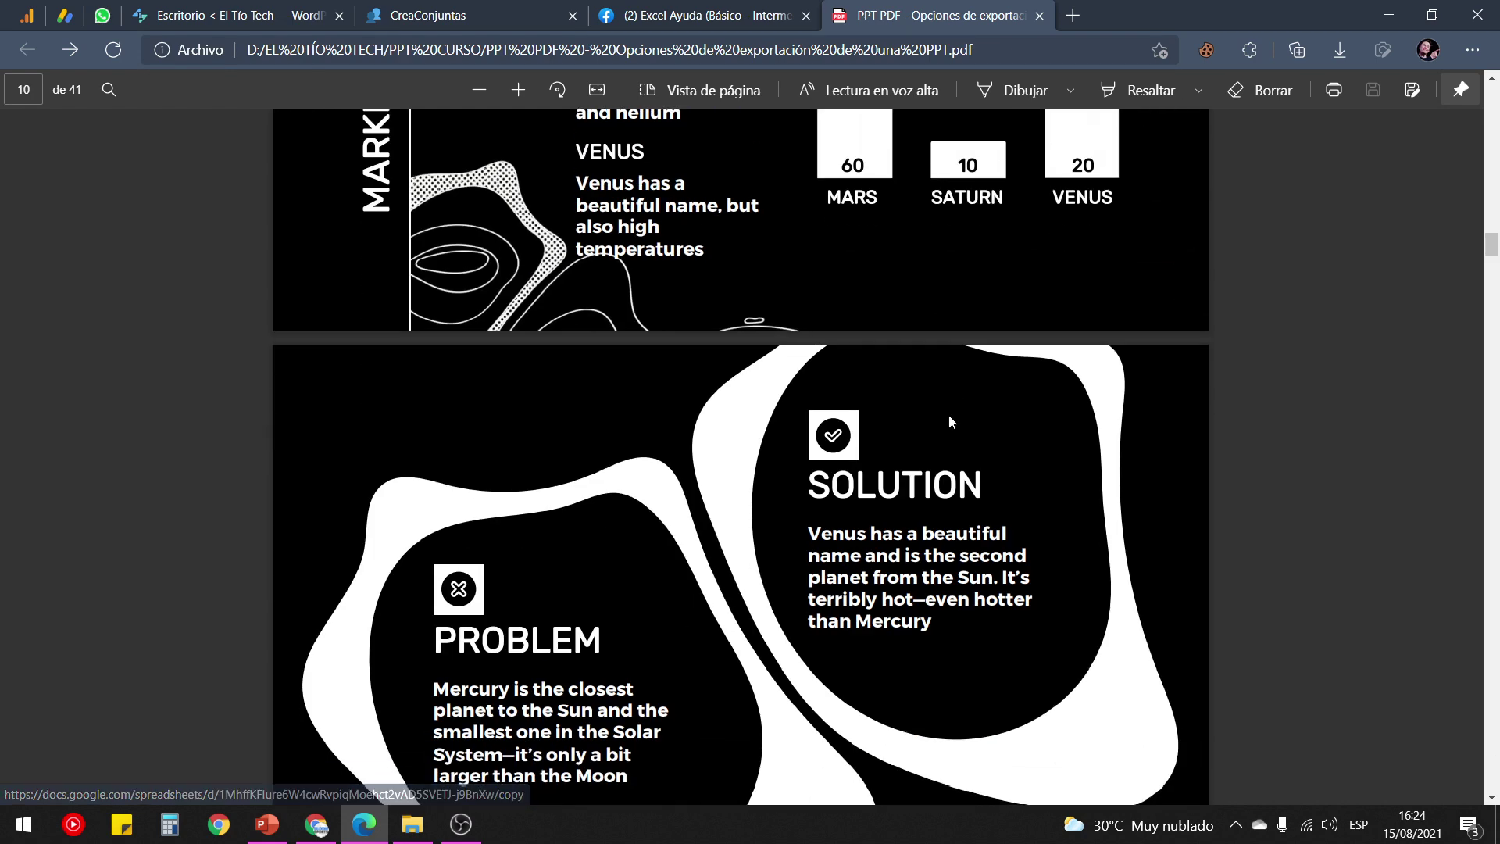
{"action": "scroll", "coordinate": [950, 413], "scroll_direction": "down", "scroll_amount": 4}
{"action": "scroll", "coordinate": [950, 418], "scroll_direction": "down", "scroll_amount": 3}
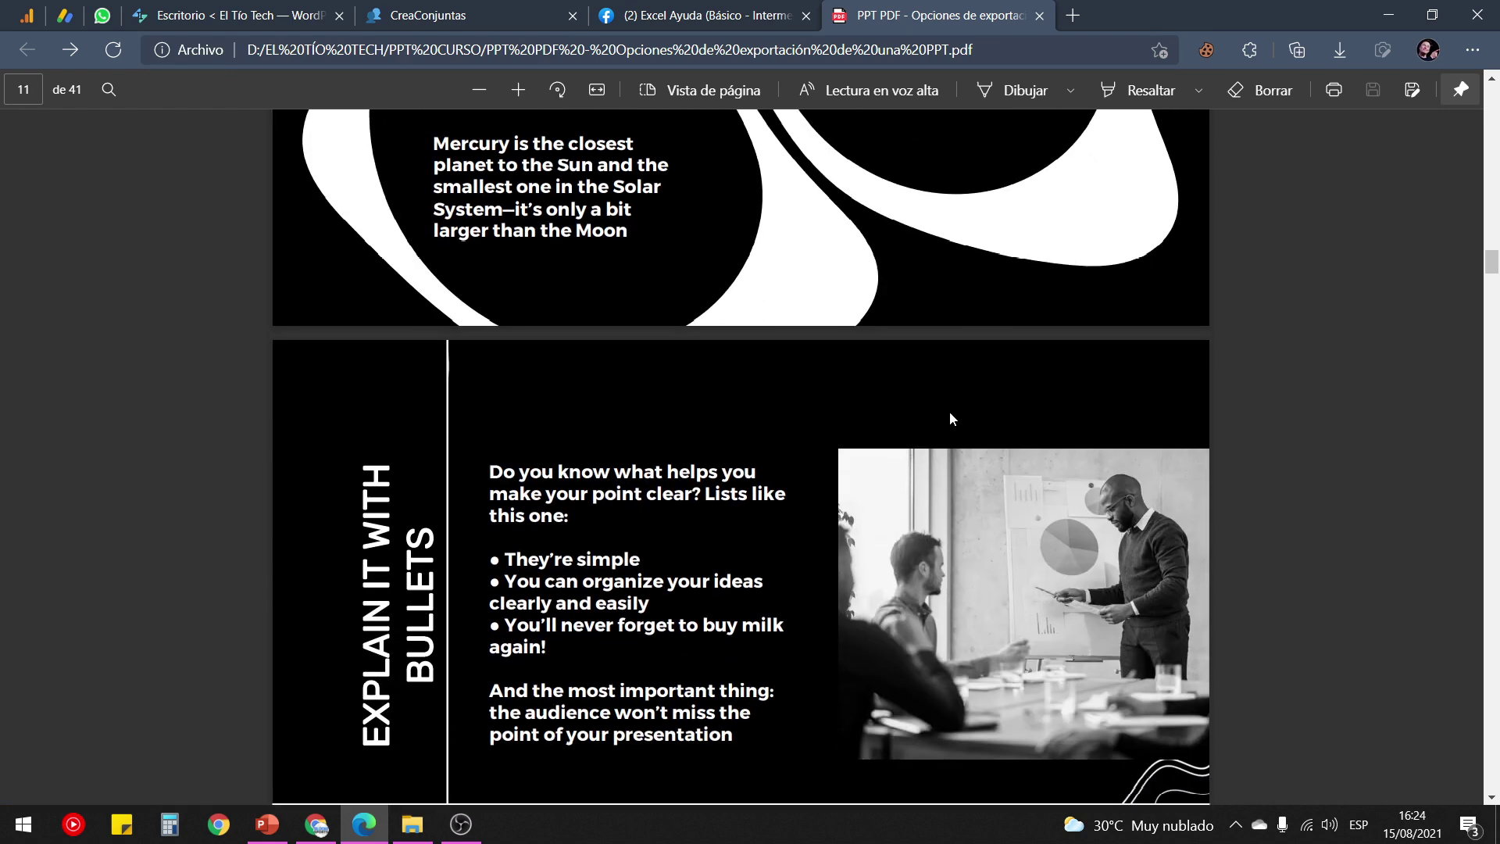
{"action": "scroll", "coordinate": [793, 416], "scroll_direction": "down", "scroll_amount": 3}
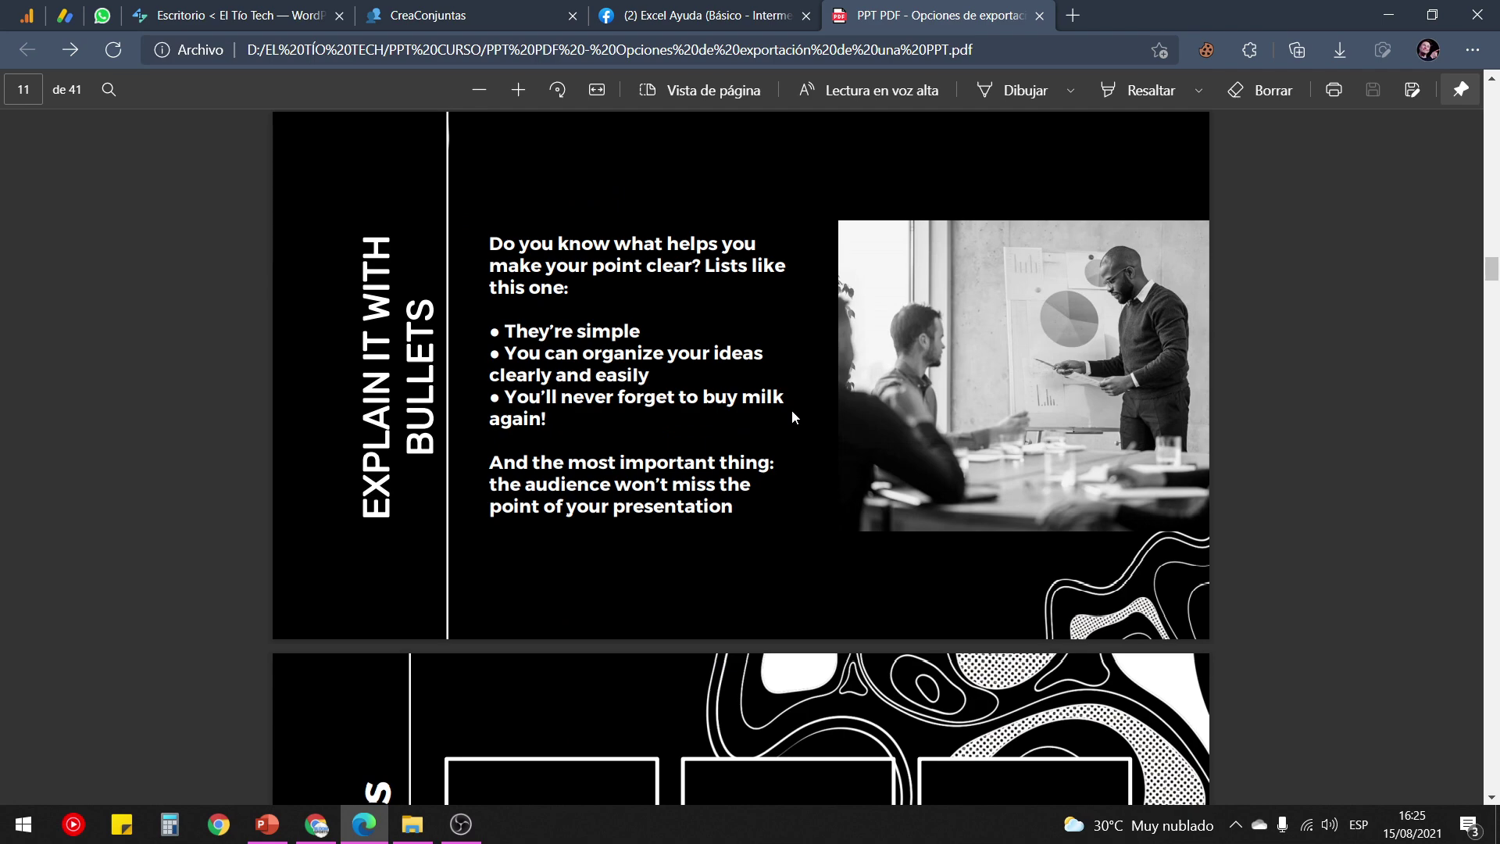
{"action": "scroll", "coordinate": [792, 416], "scroll_direction": "down", "scroll_amount": 3}
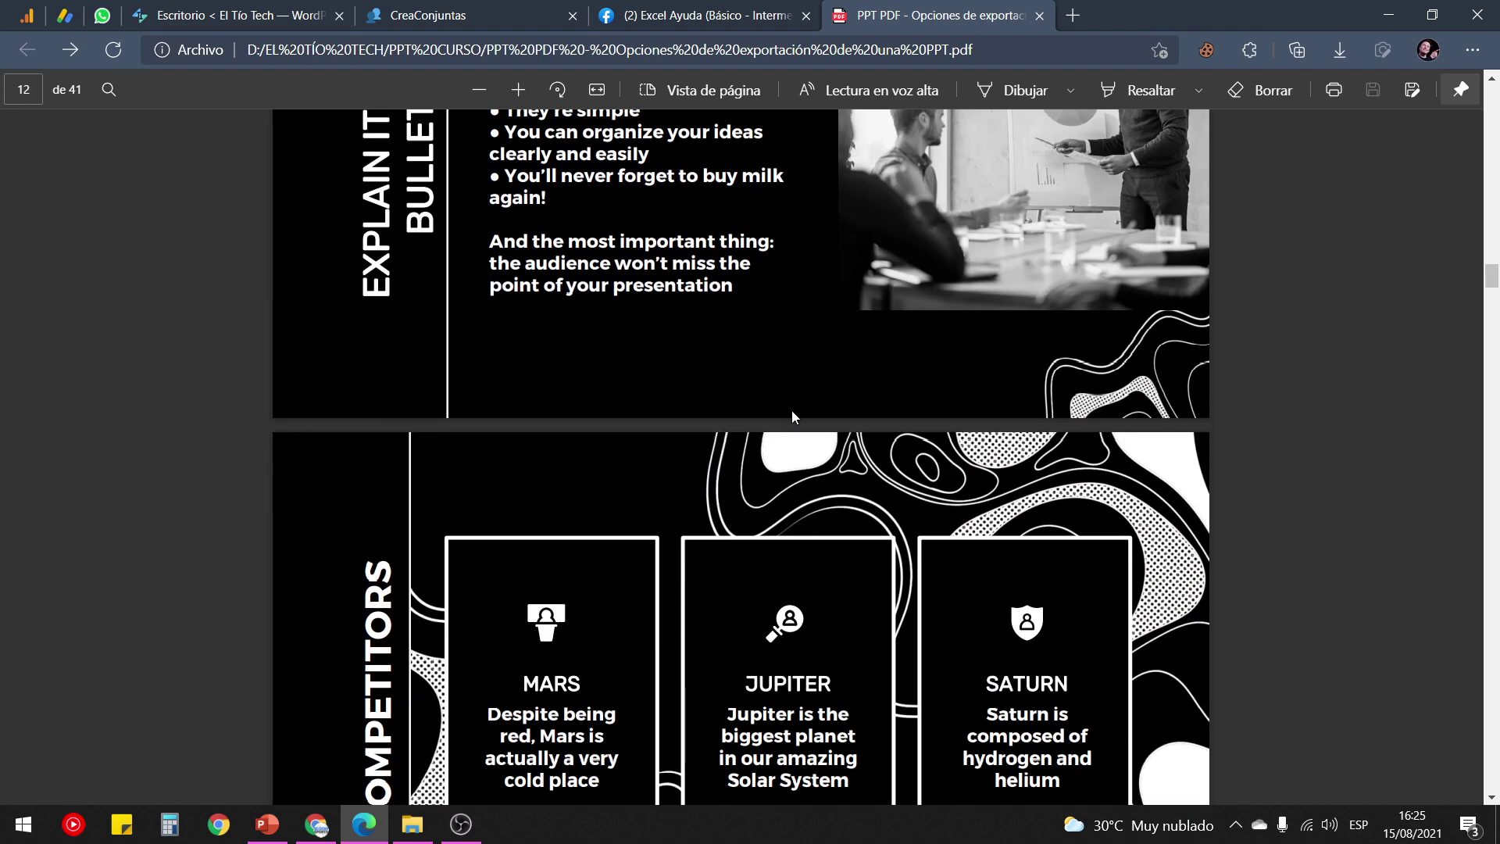
{"action": "scroll", "coordinate": [793, 416], "scroll_direction": "down", "scroll_amount": 3}
{"action": "scroll", "coordinate": [792, 417], "scroll_direction": "down", "scroll_amount": 3}
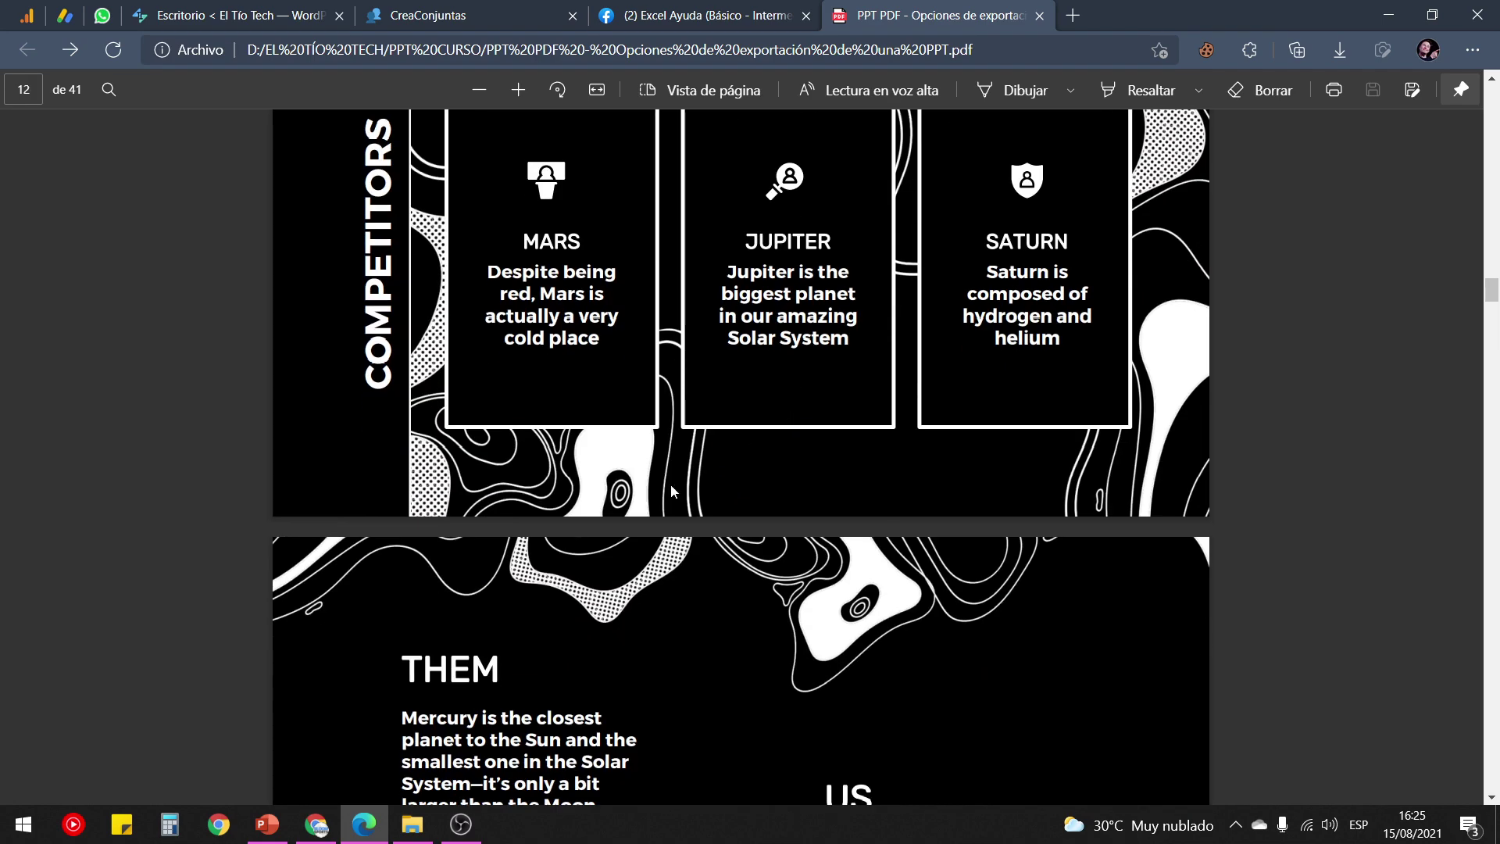
{"action": "left_click", "coordinate": [266, 822]}
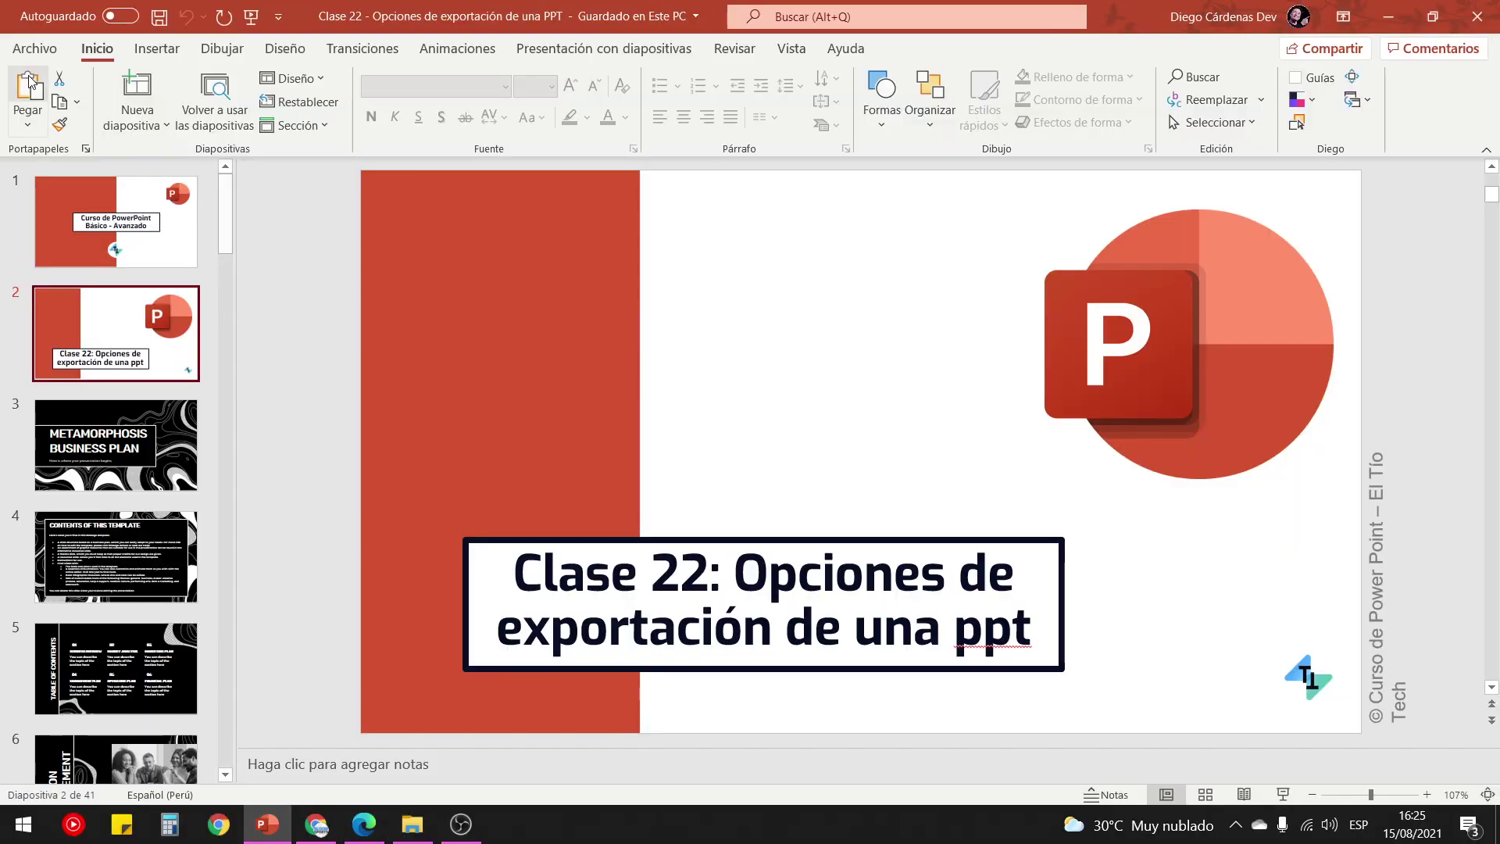
Glance at the Export page, select Clase 05 in the PPT CURSO folder, and return to Clase 22.
{"action": "left_click", "coordinate": [31, 50]}
{"action": "left_click", "coordinate": [31, 430]}
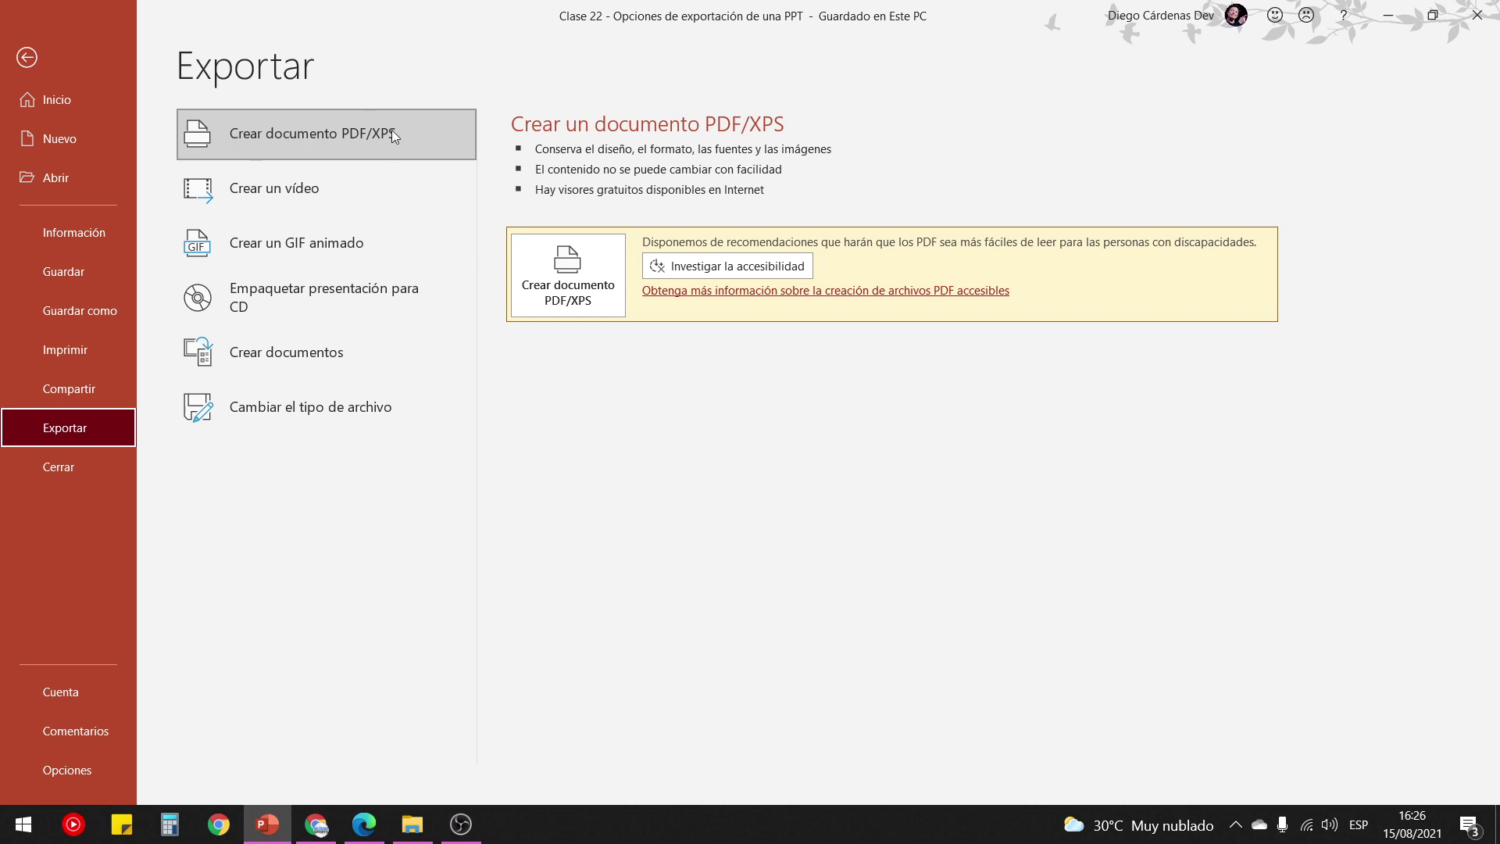
{"action": "left_click", "coordinate": [26, 57]}
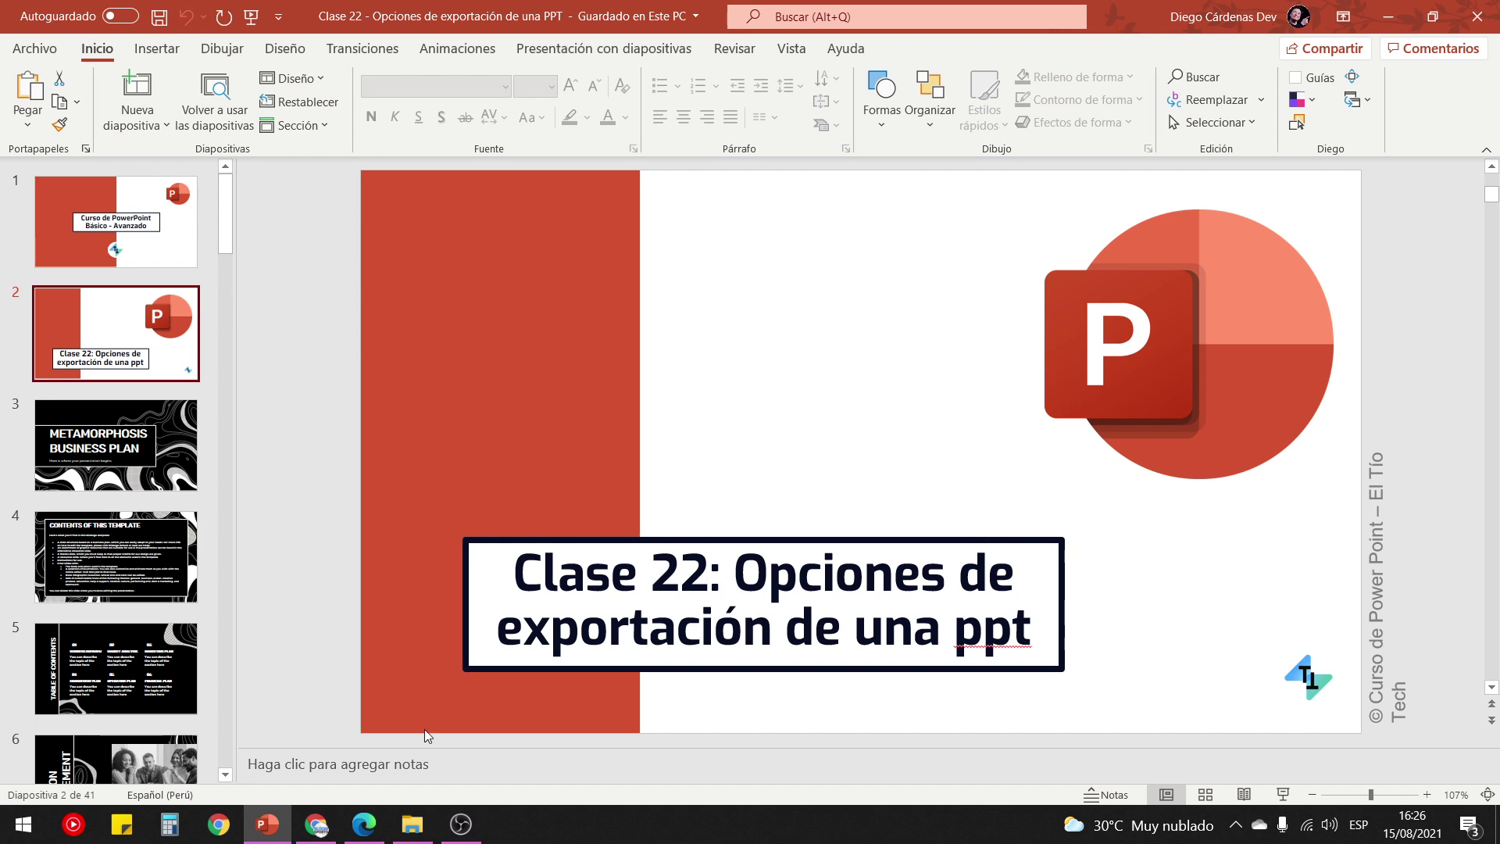
{"action": "left_click", "coordinate": [412, 824]}
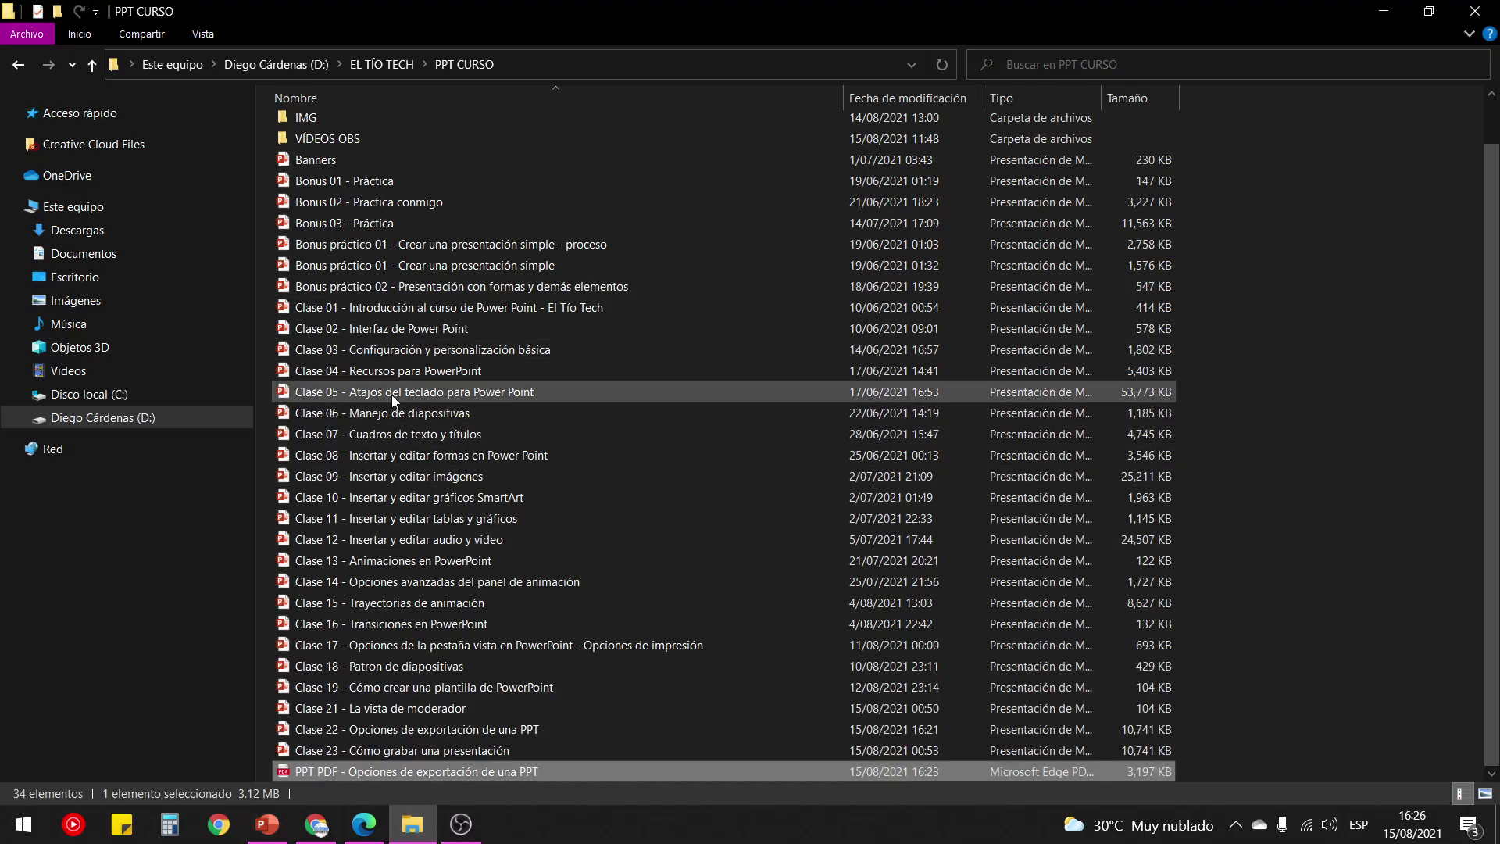
{"action": "left_click", "coordinate": [392, 395]}
{"action": "key", "text": "alt+Tab"}
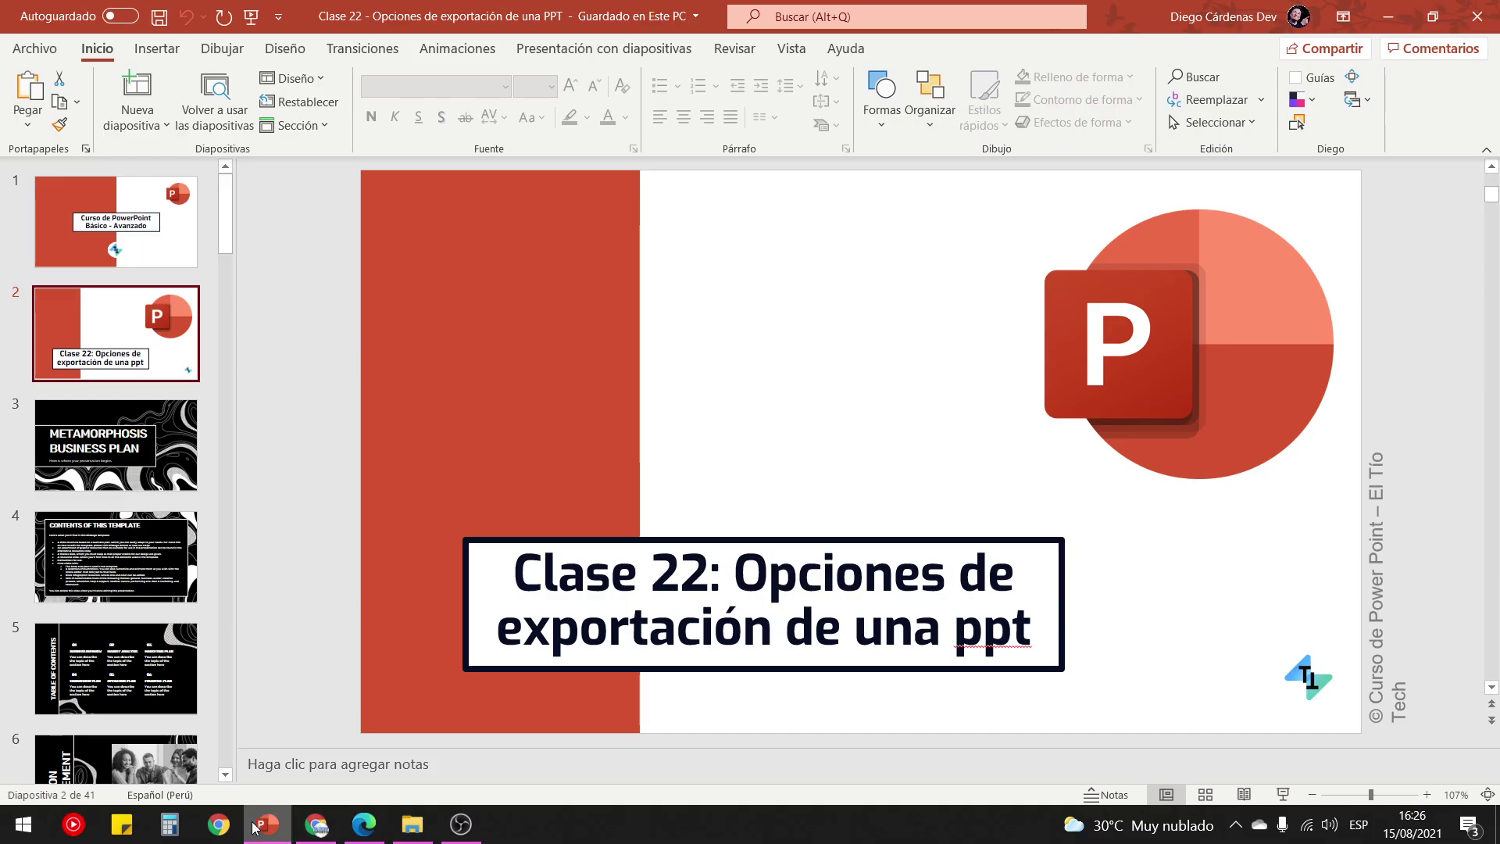
Run the slideshow briefly, exit it, and go to Archivo > Exportar.
{"action": "left_click", "coordinate": [1283, 795]}
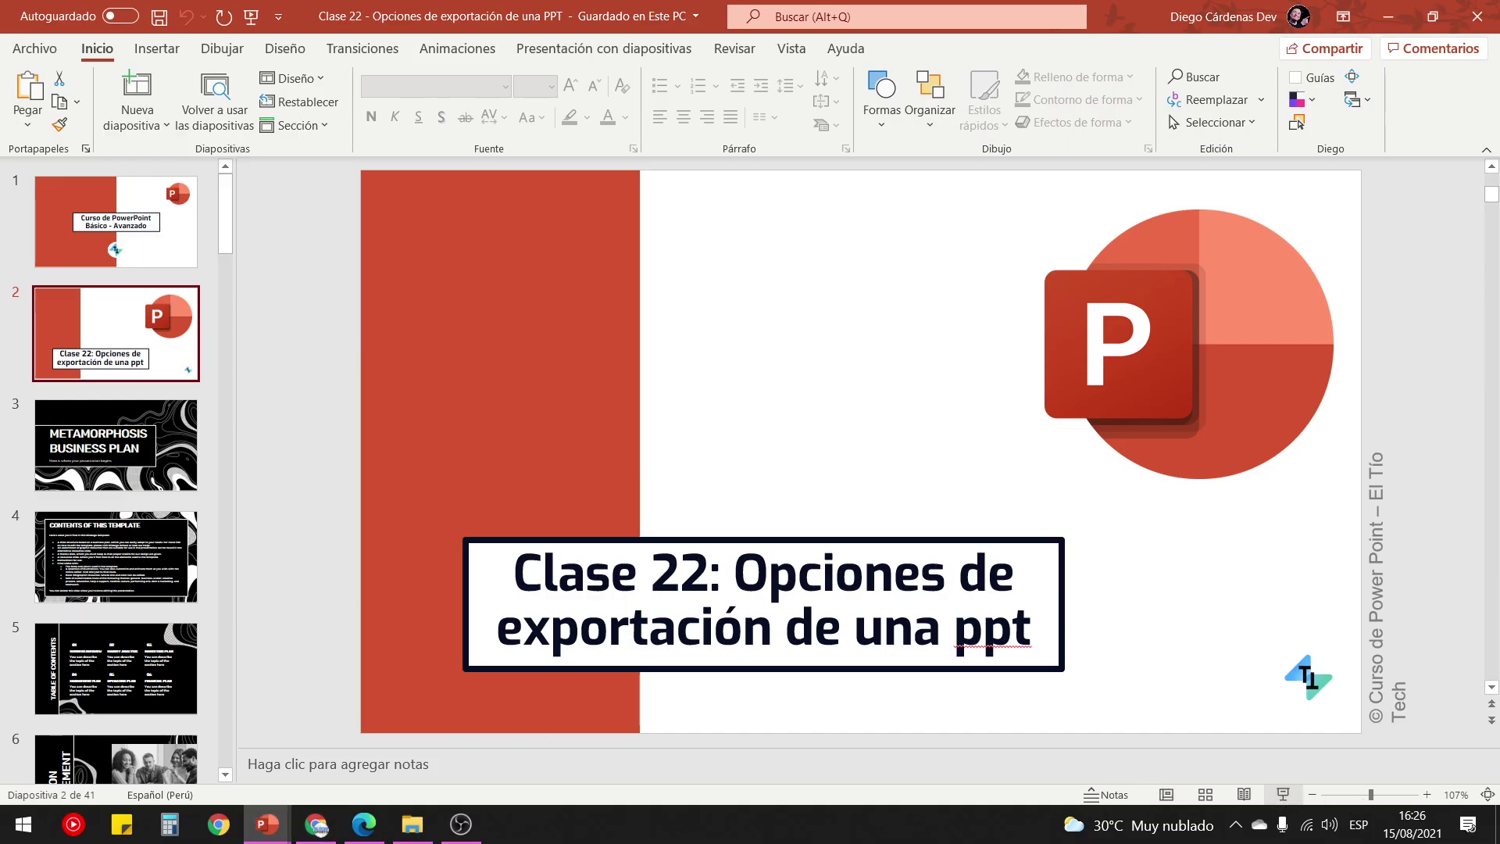
{"action": "key", "text": "Escape"}
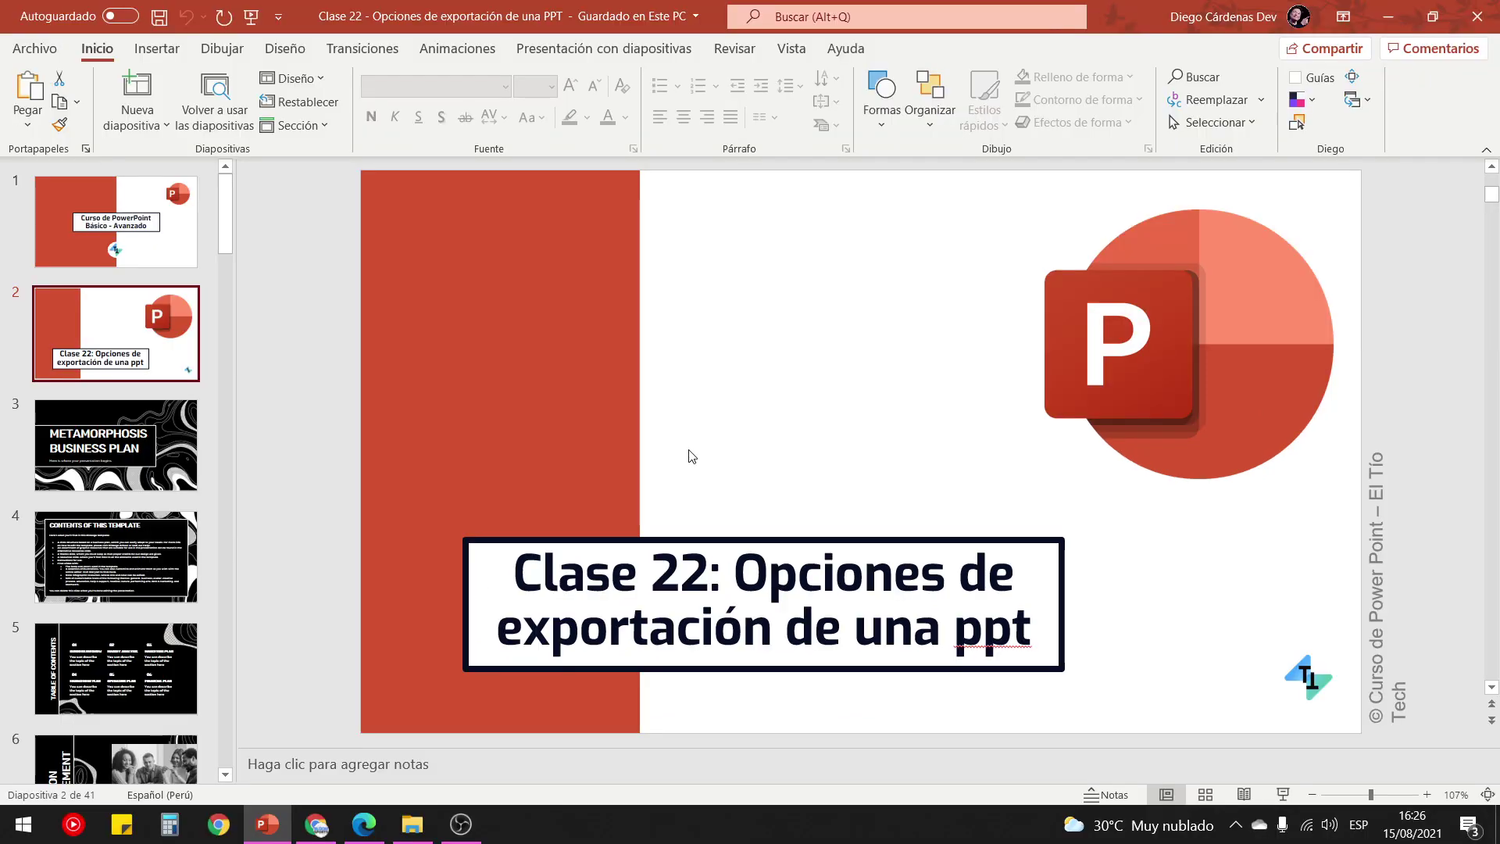
{"action": "left_click", "coordinate": [48, 52]}
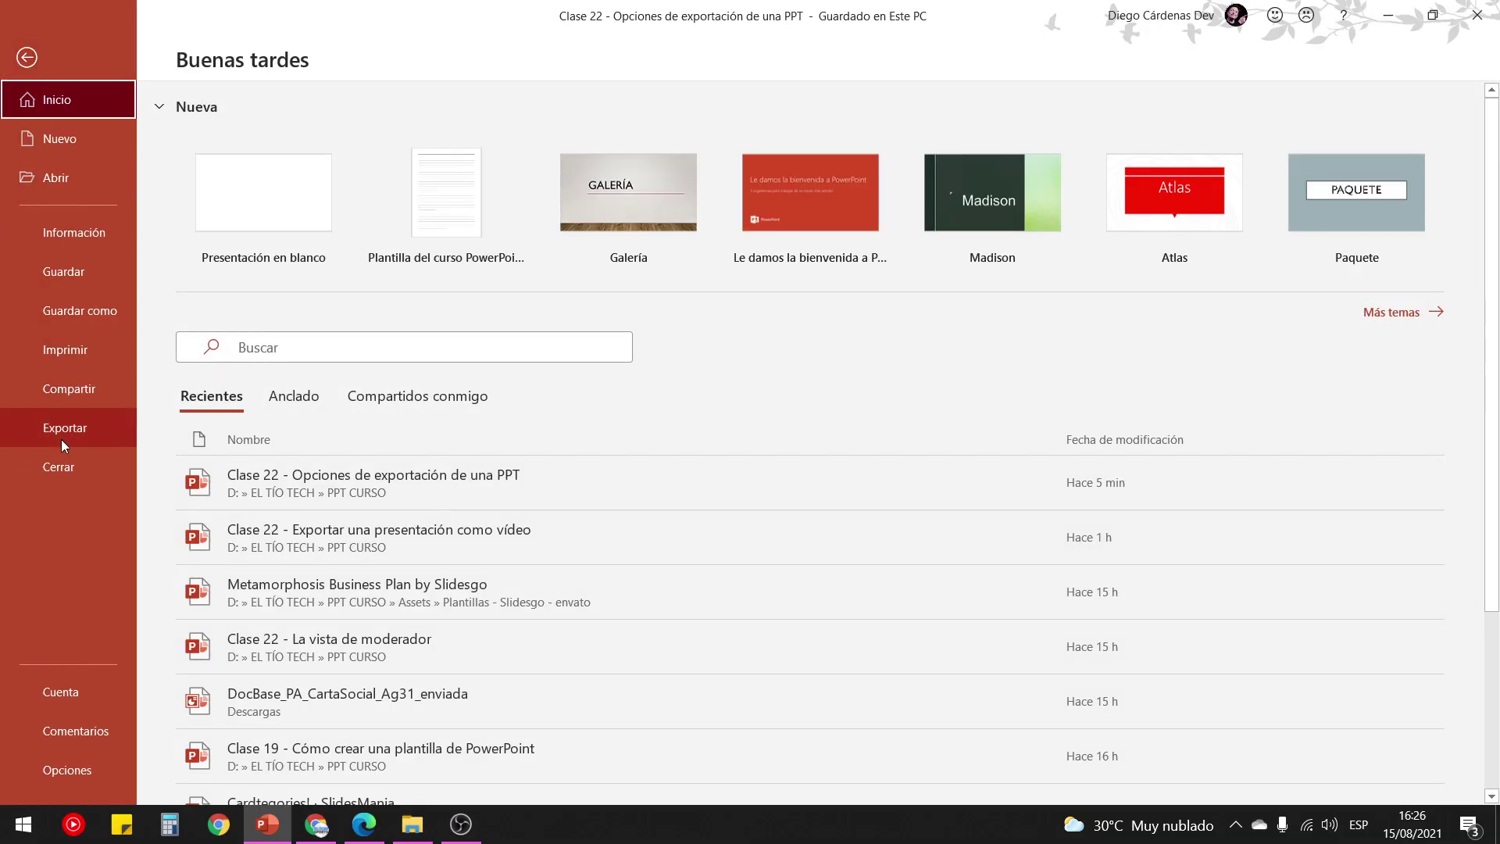
{"action": "left_click", "coordinate": [71, 433]}
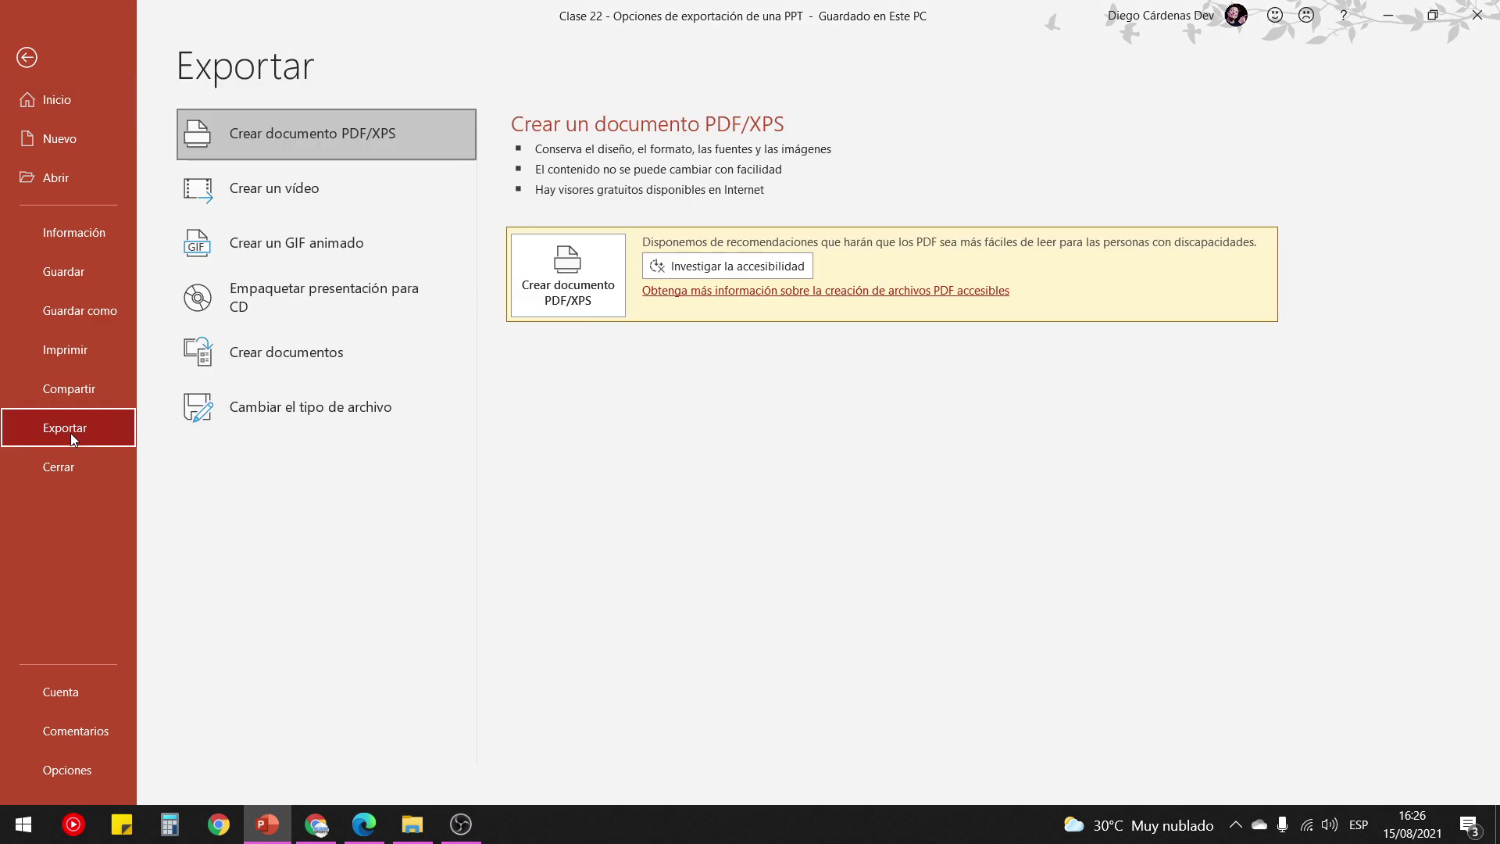
Choose Cambiar el tipo de archivo to list presentation and image formats.
{"action": "left_click", "coordinate": [265, 417]}
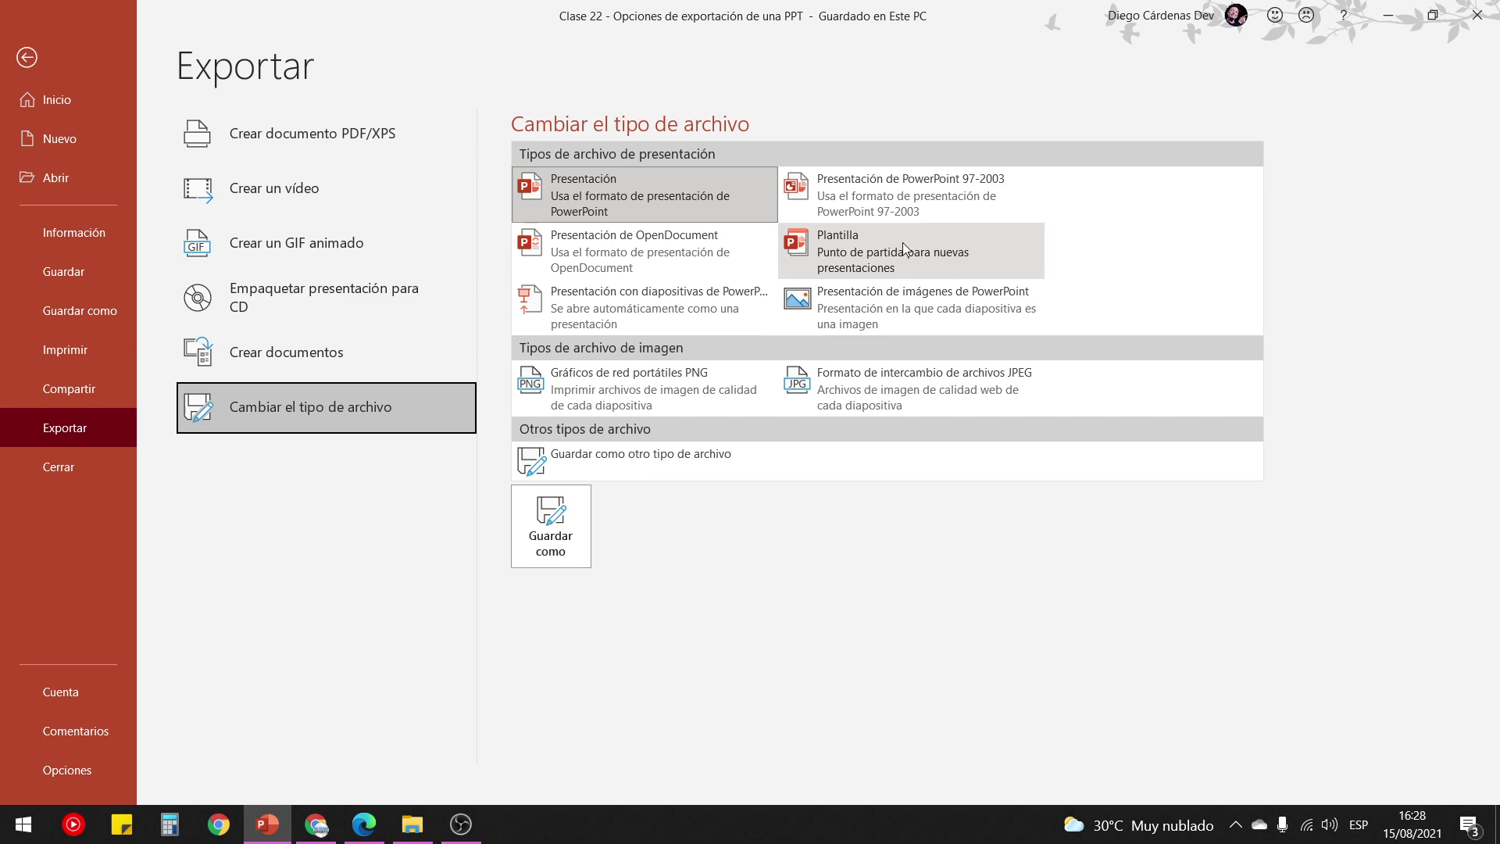
Check the Guardar como format list, then pick Presentación de imágenes de PowerPoint under Cambiar el tipo de archivo.
{"action": "left_click", "coordinate": [81, 312]}
{"action": "left_click", "coordinate": [821, 172]}
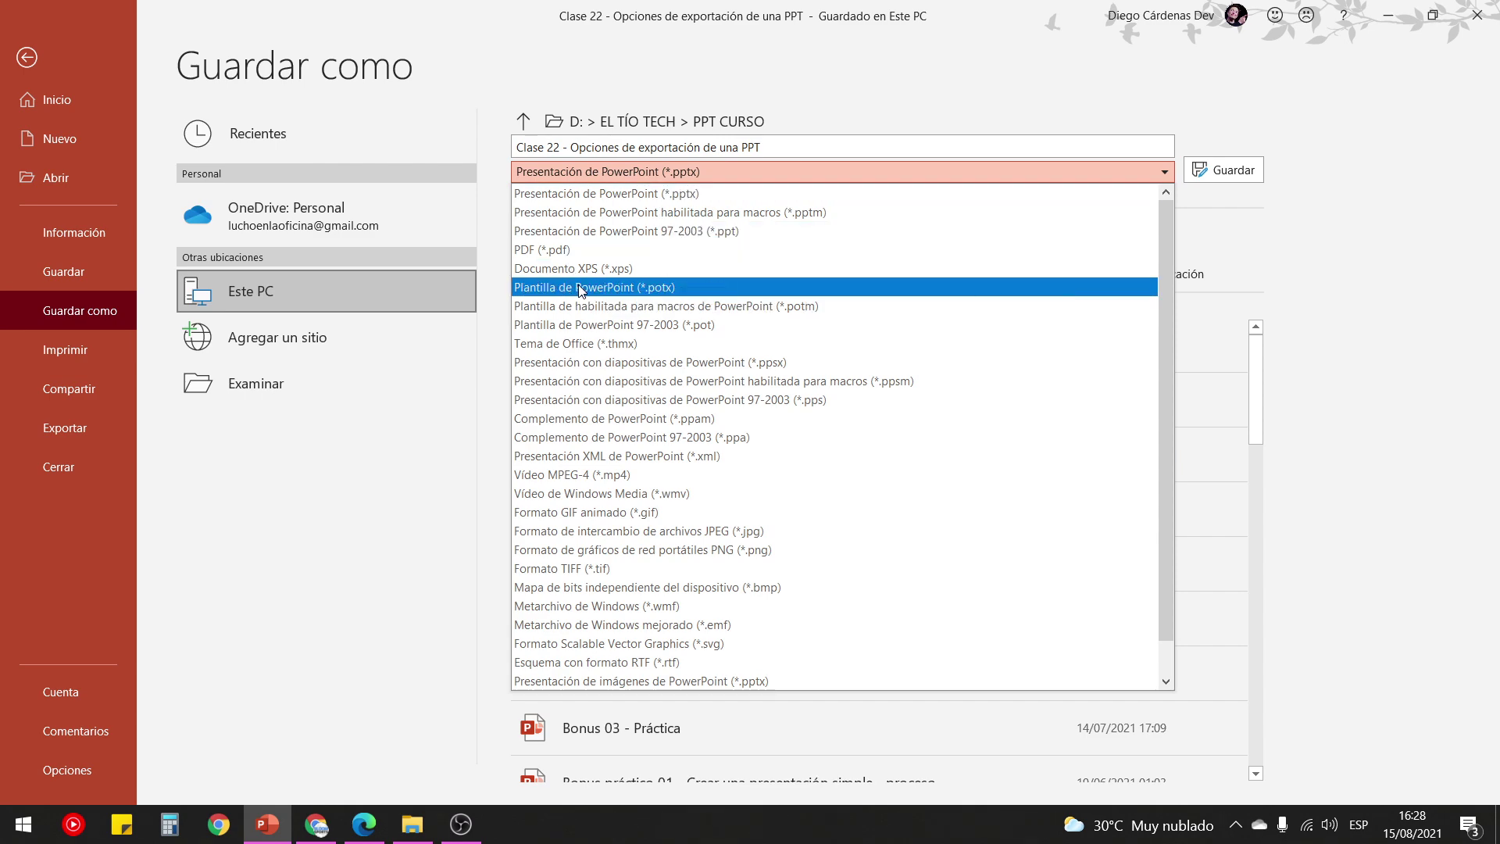
{"action": "left_click", "coordinate": [85, 432]}
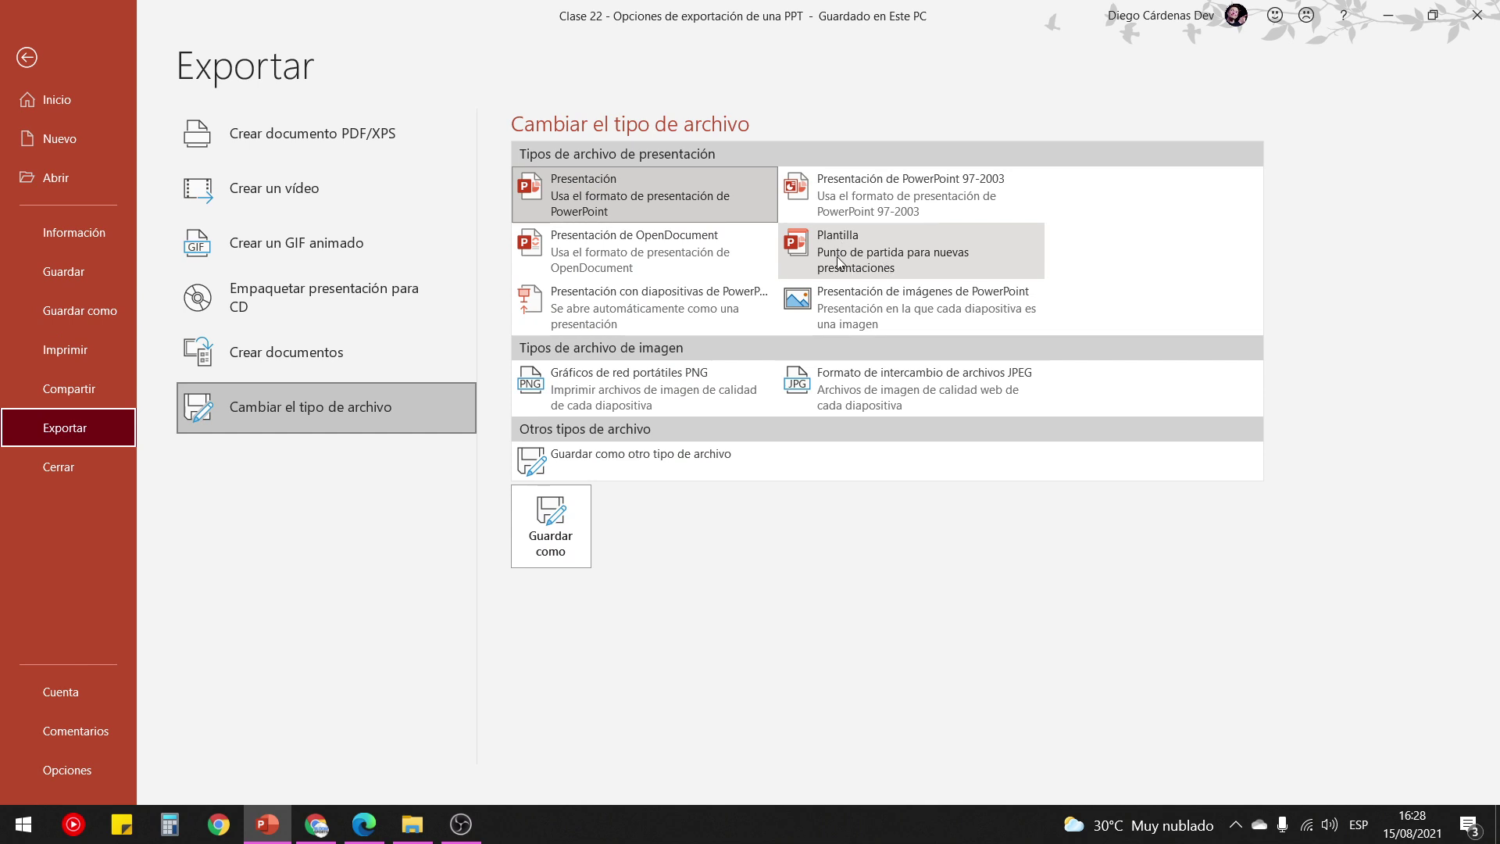
{"action": "left_click", "coordinate": [958, 310]}
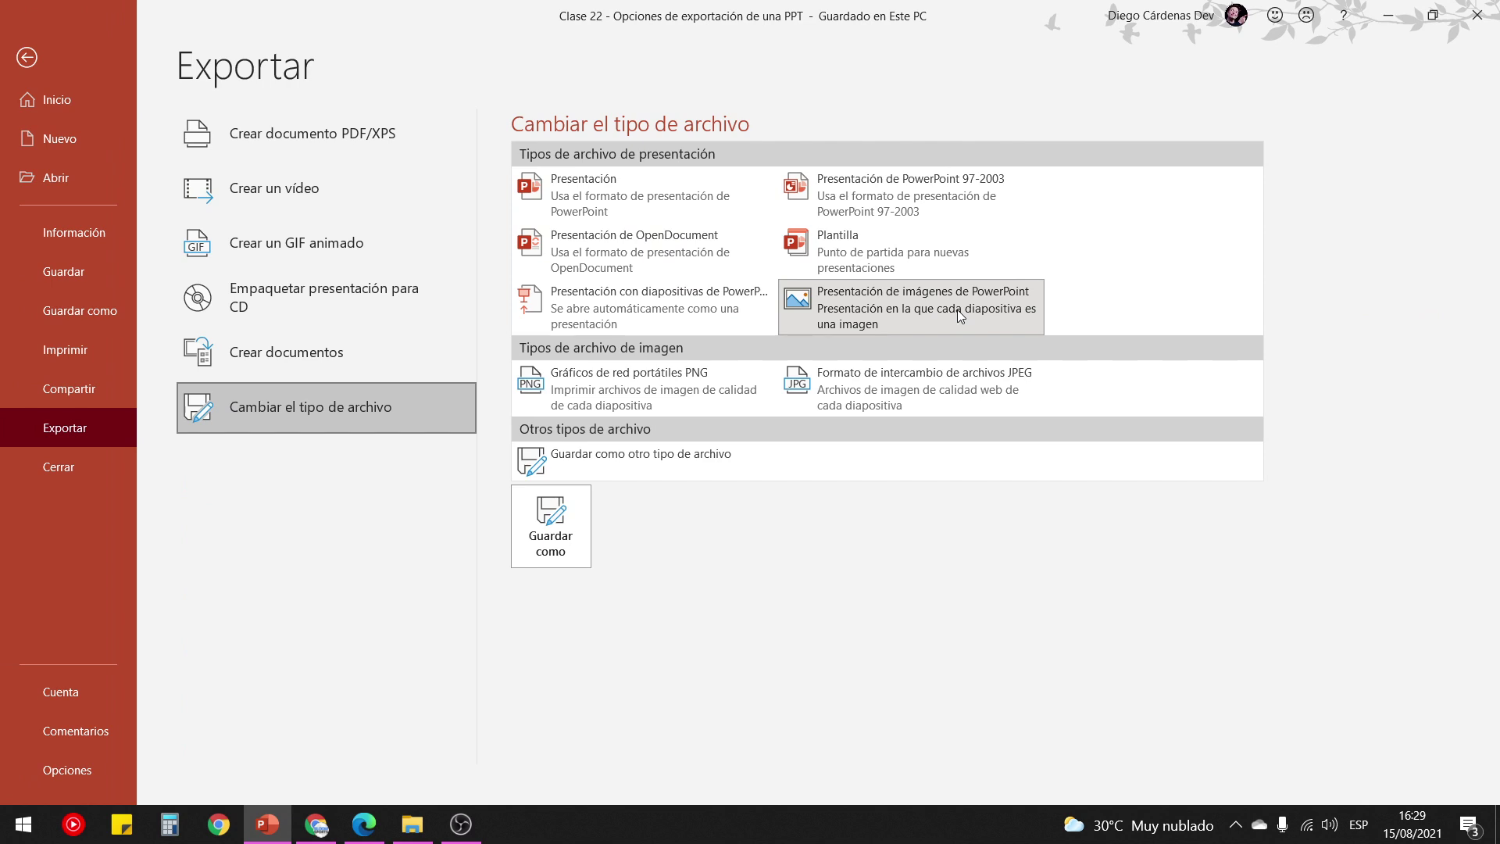
{"action": "left_click", "coordinate": [27, 57]}
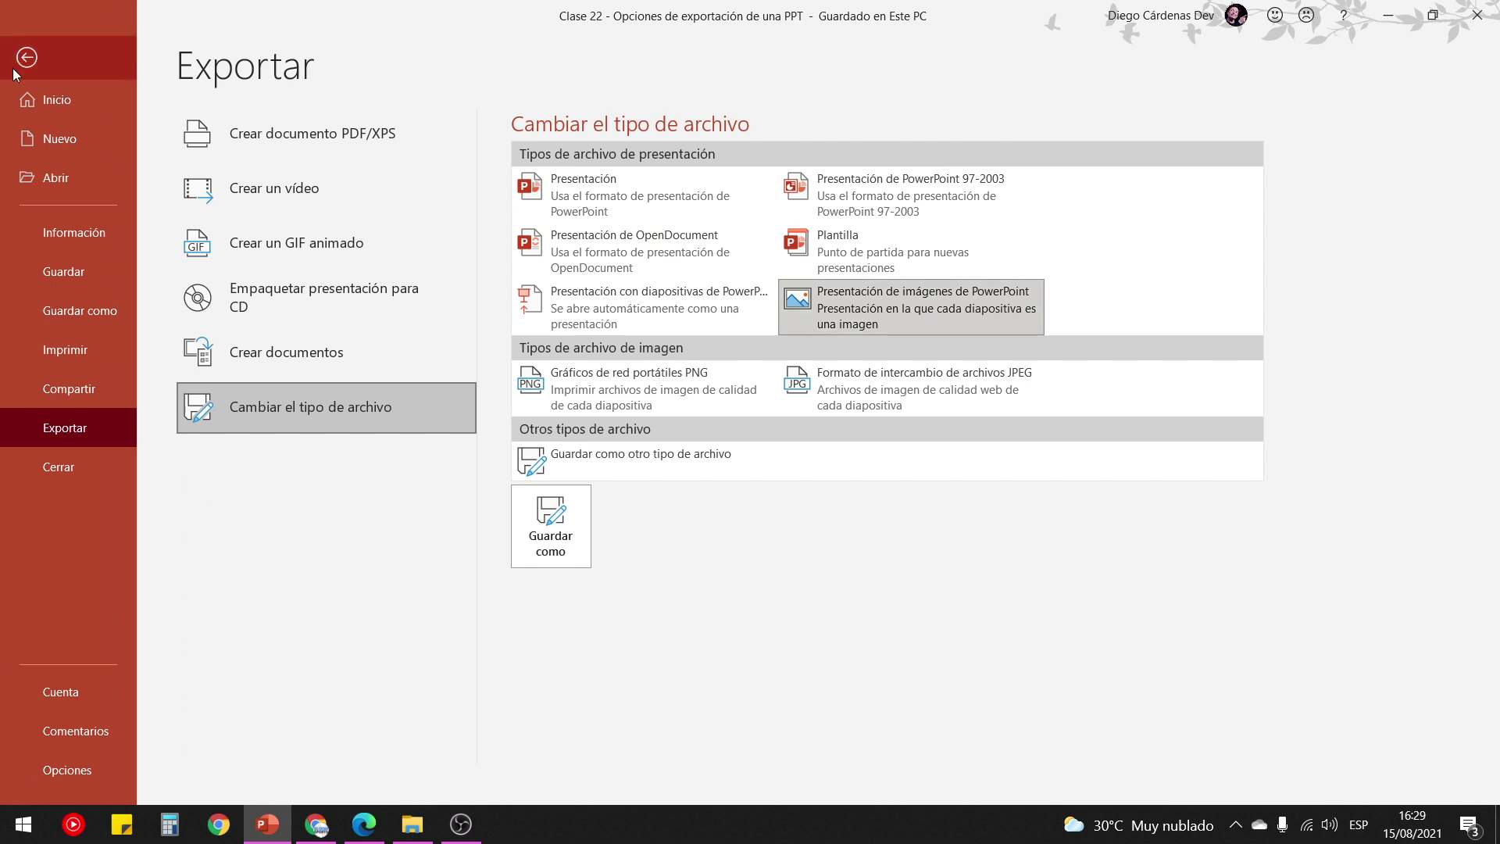
{"action": "left_click", "coordinate": [561, 545]}
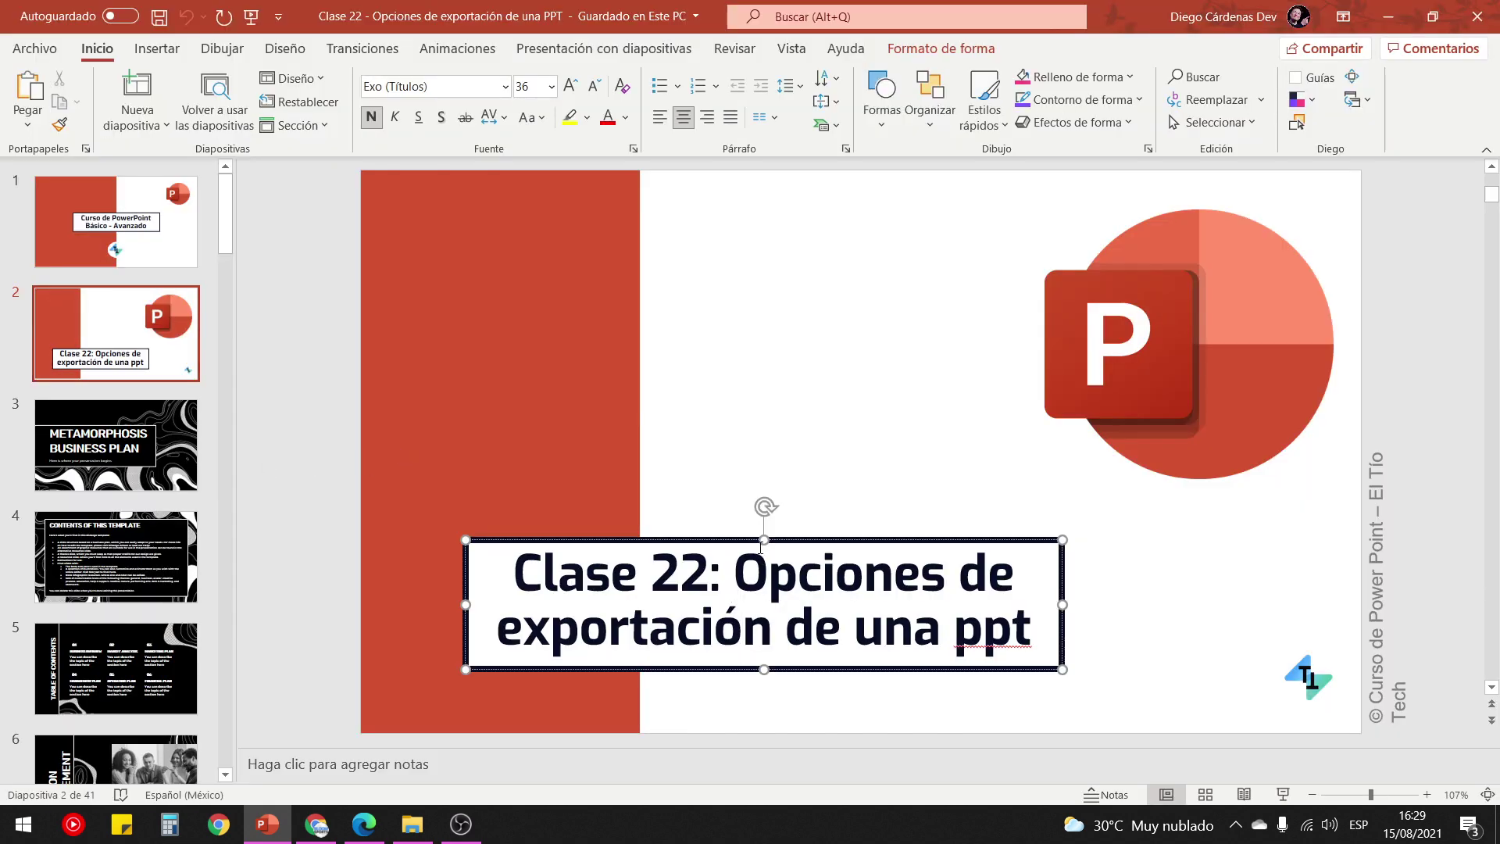
{"action": "left_click_drag", "start_coordinate": [590, 574], "coordinate": [813, 574]}
{"action": "left_click", "coordinate": [115, 446]}
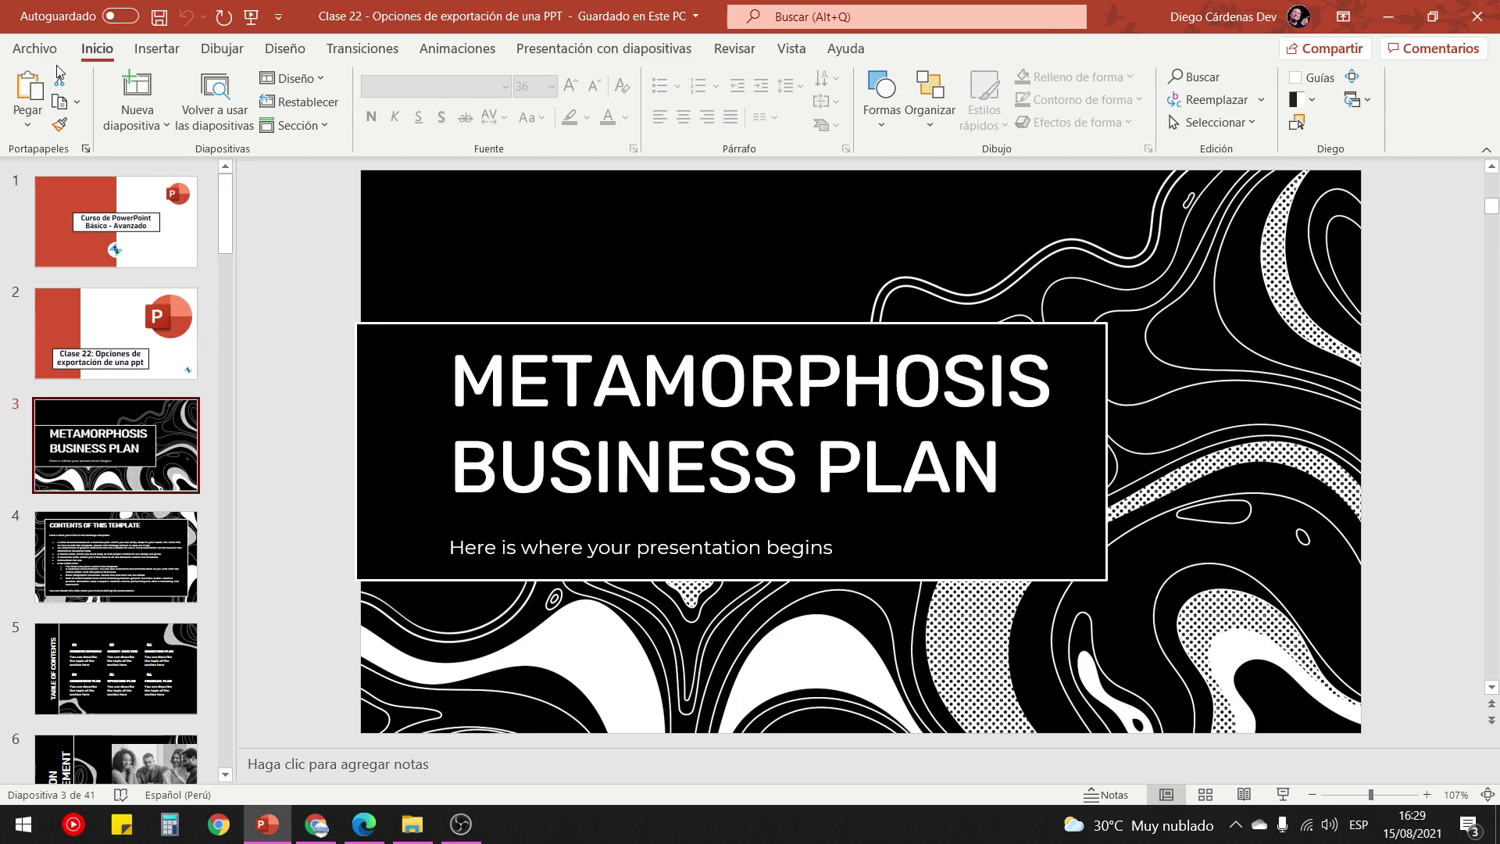
{"action": "left_click", "coordinate": [35, 53]}
{"action": "left_click", "coordinate": [69, 425]}
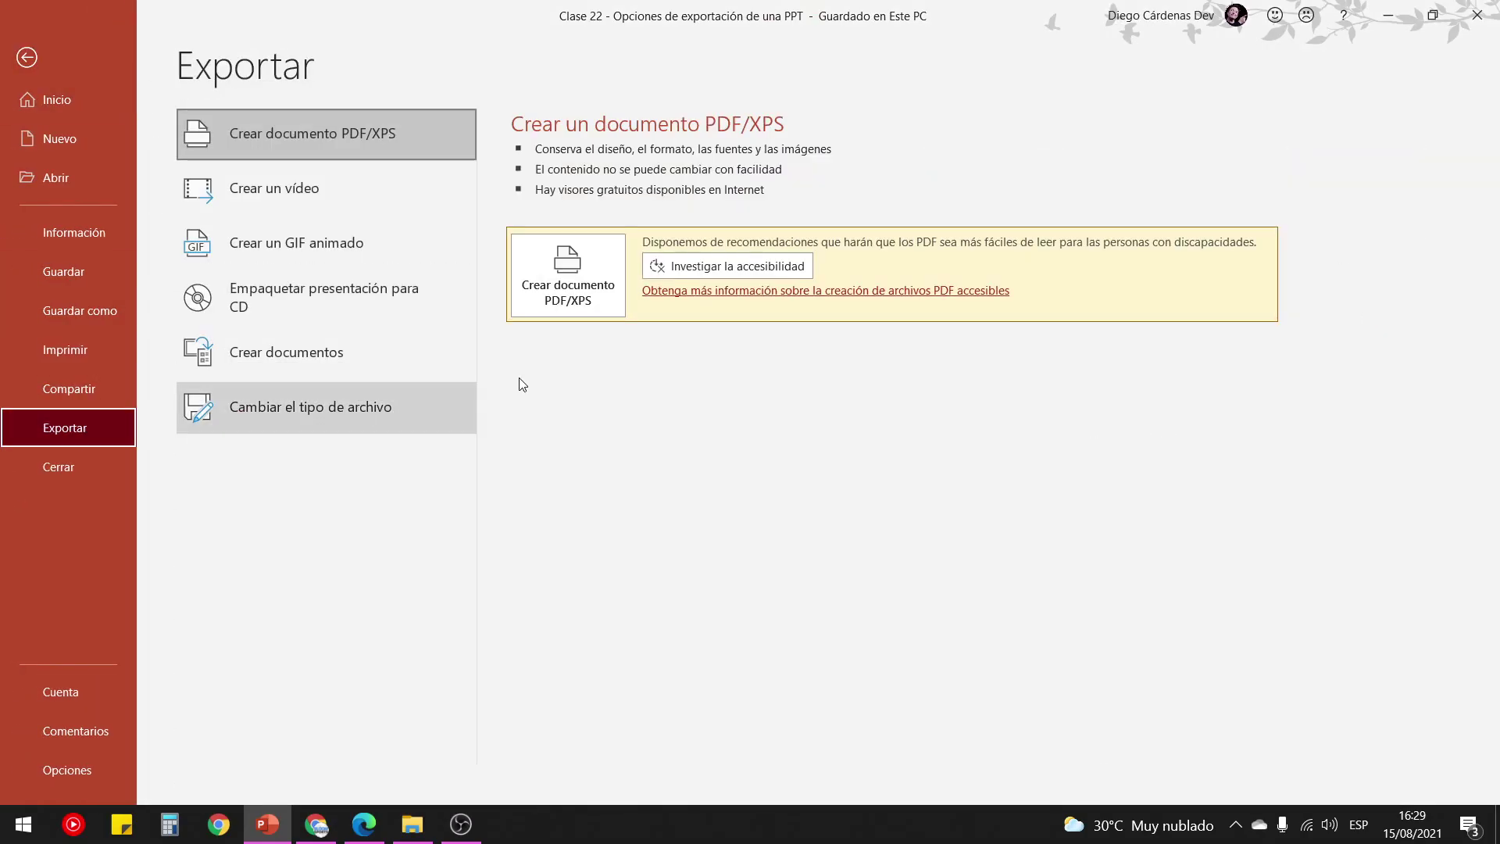
{"action": "left_click", "coordinate": [303, 394]}
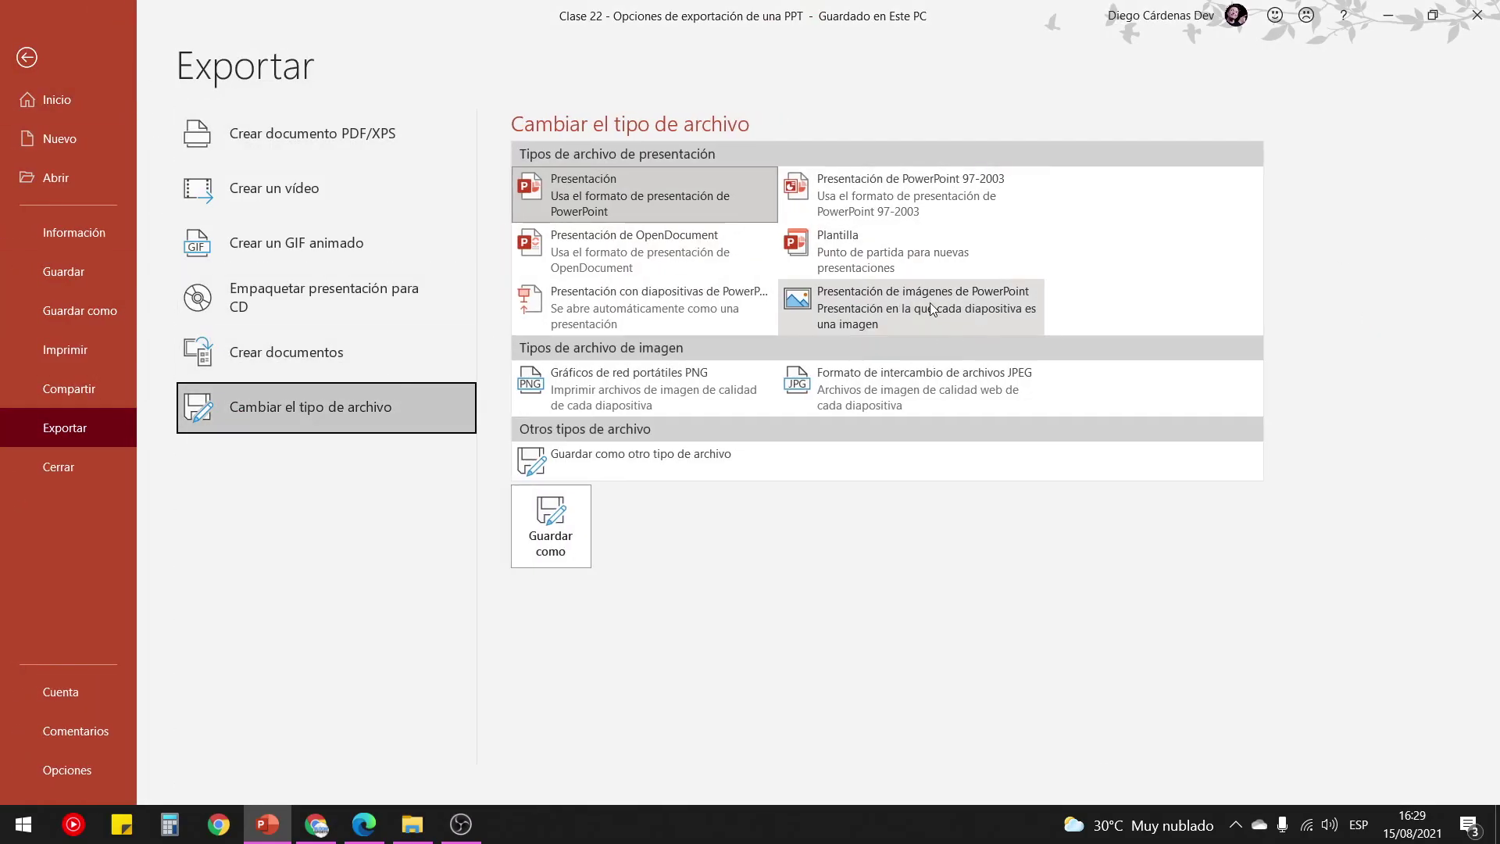
{"action": "left_click", "coordinate": [940, 328]}
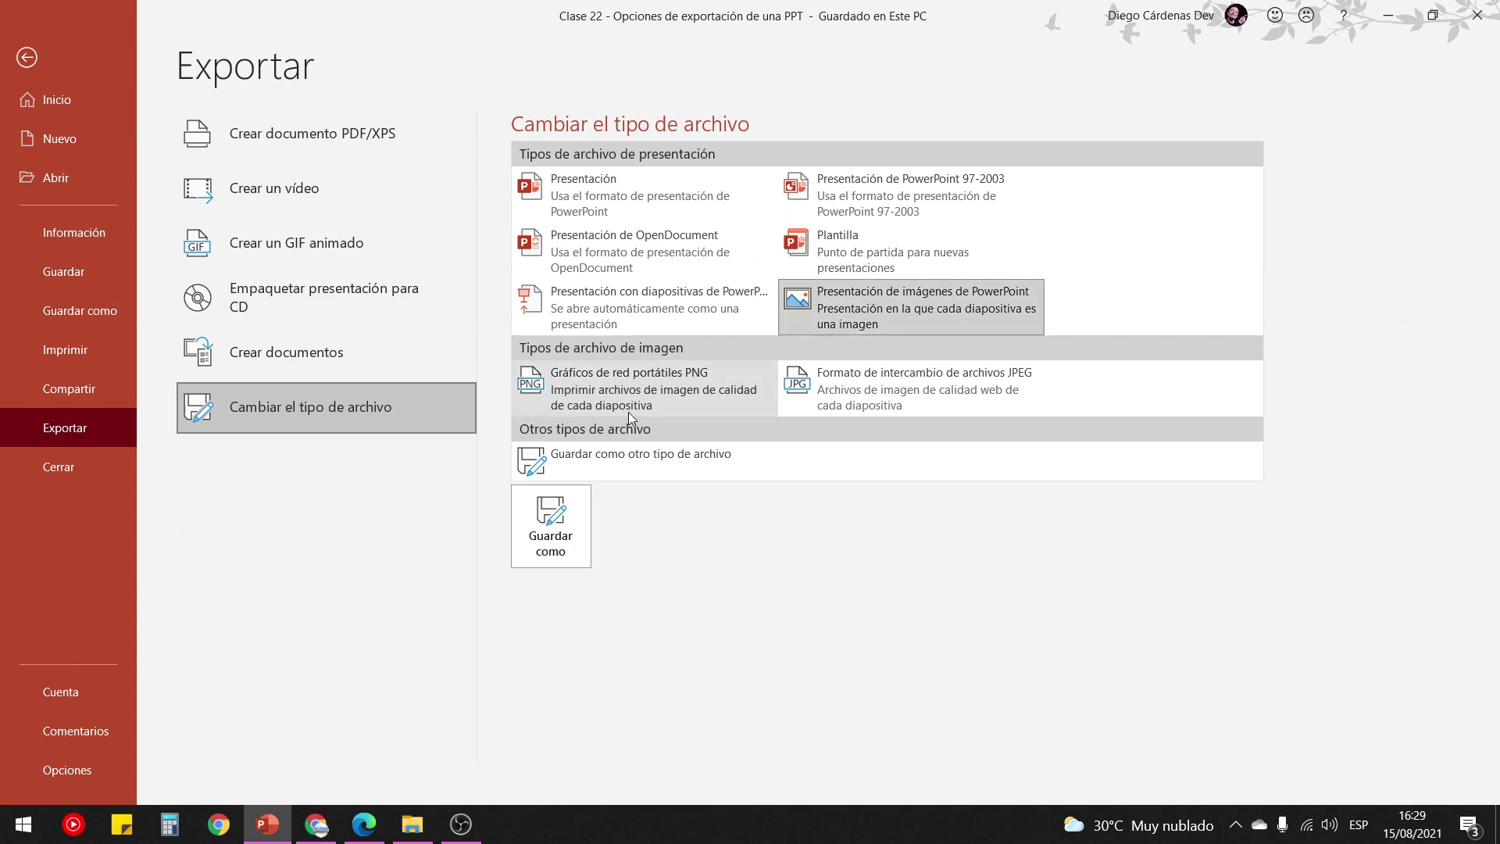
Save the picture copy as 'ppt img - Opciones de exportación de una PPT' and show the folder.
{"action": "left_click", "coordinate": [532, 534]}
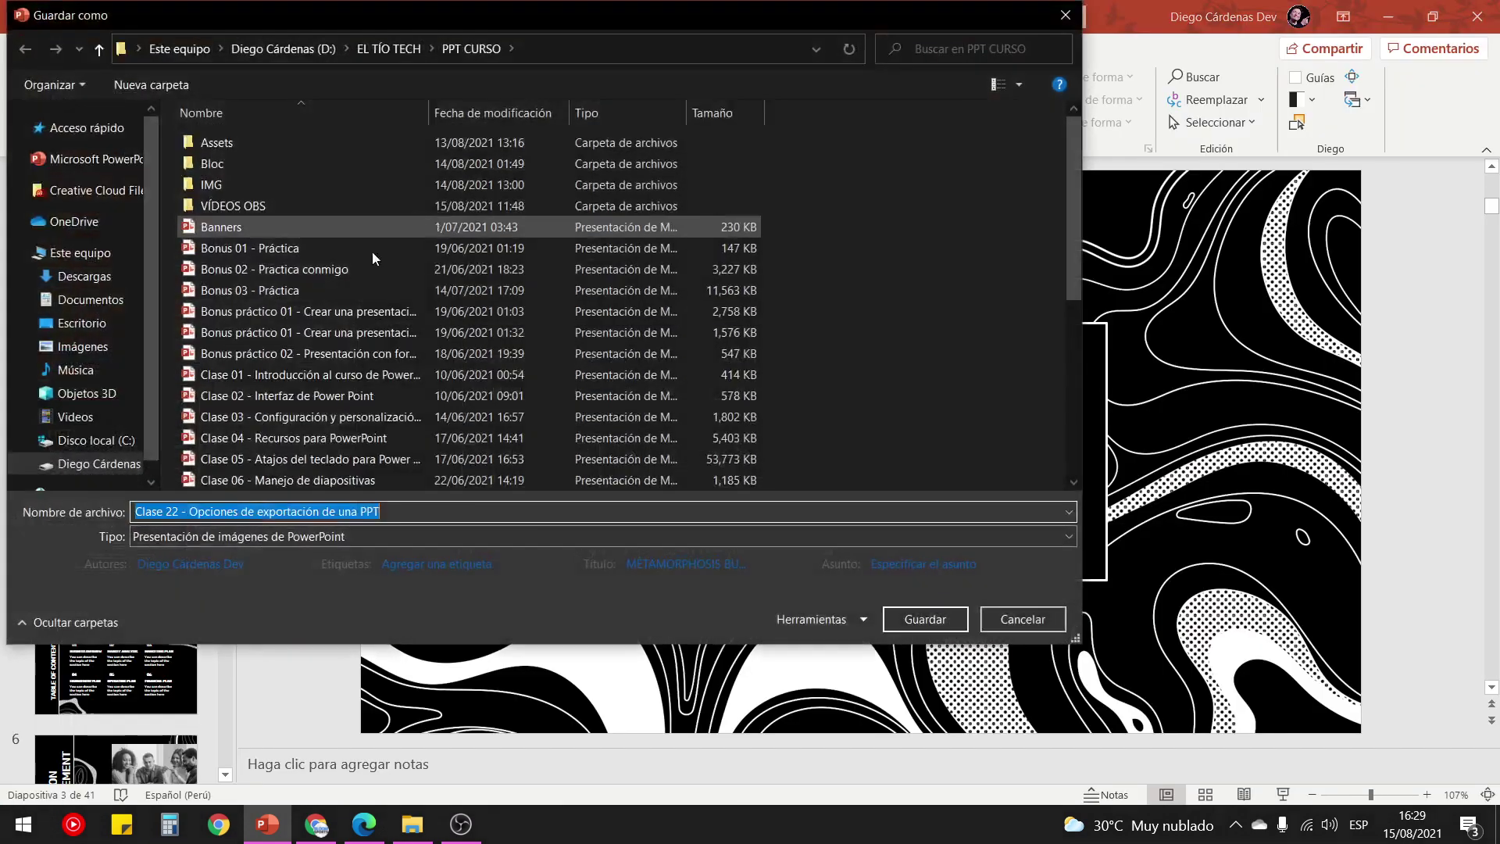
{"action": "left_click_drag", "start_coordinate": [182, 512], "coordinate": [131, 512]}
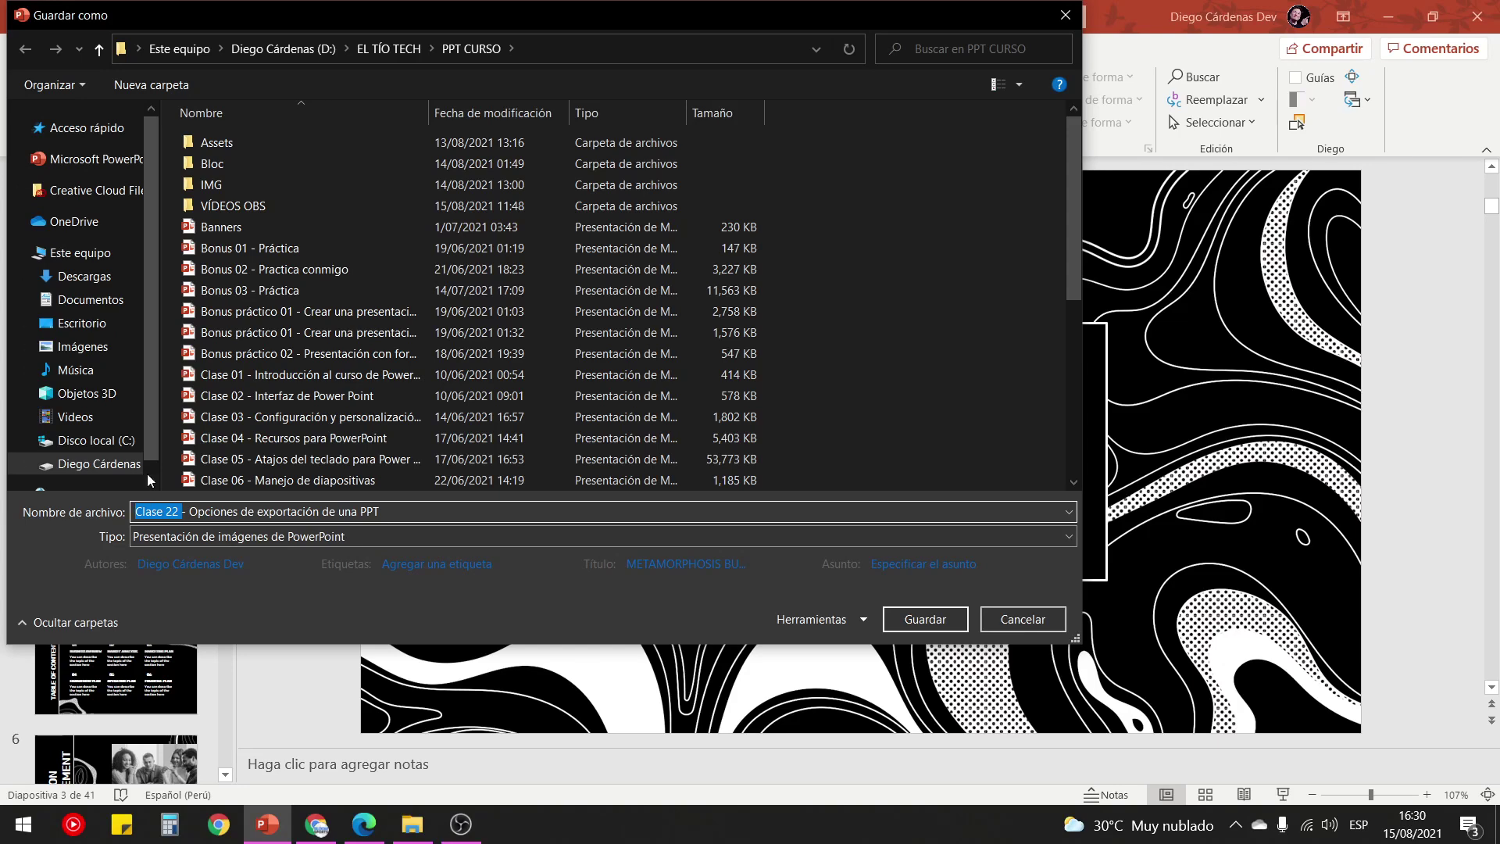
{"action": "type", "text": "ppt img"}
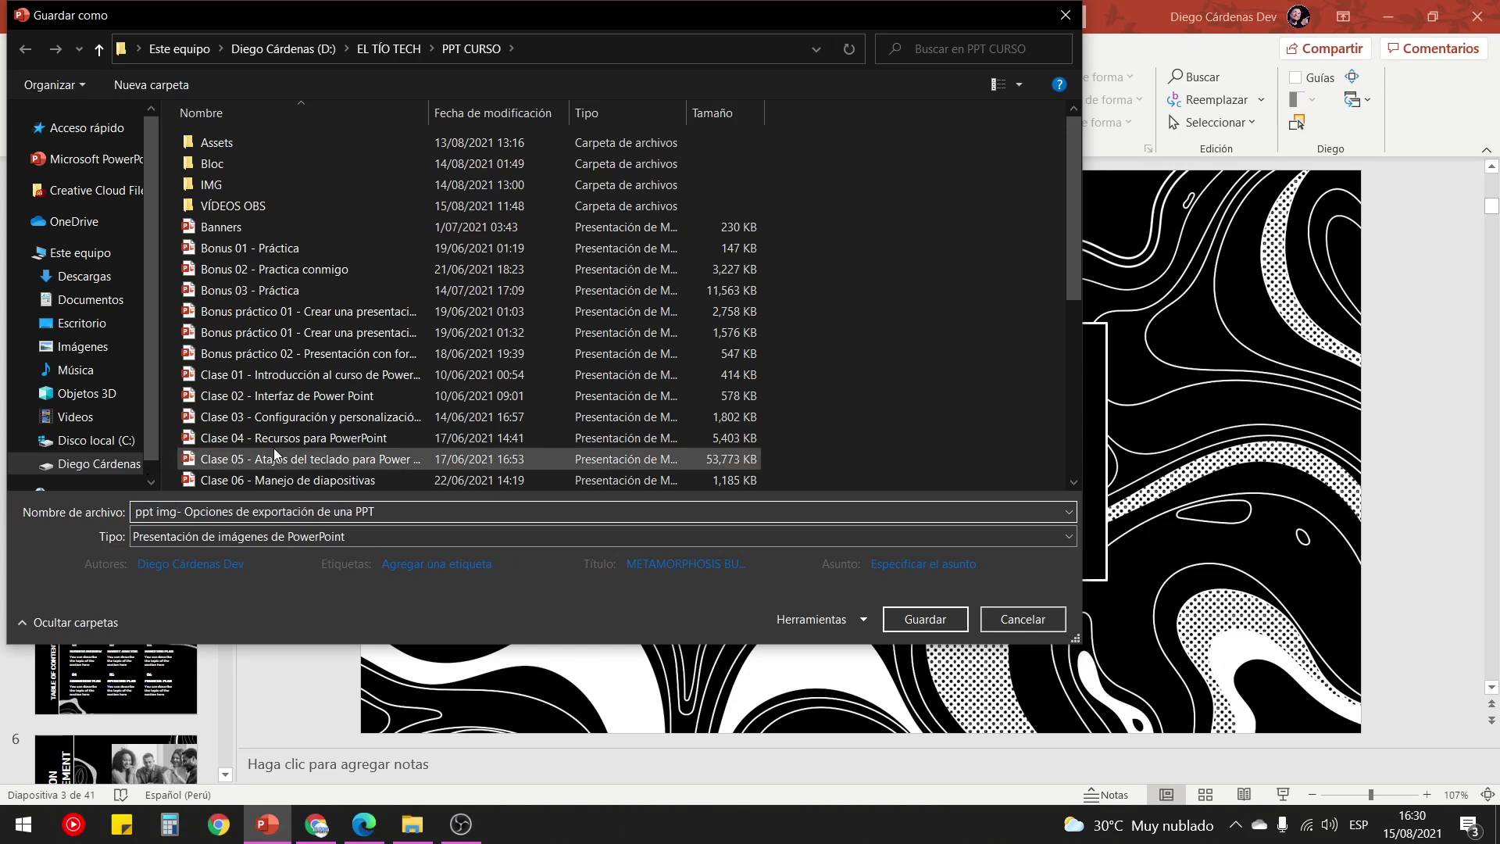
{"action": "left_click", "coordinate": [921, 619]}
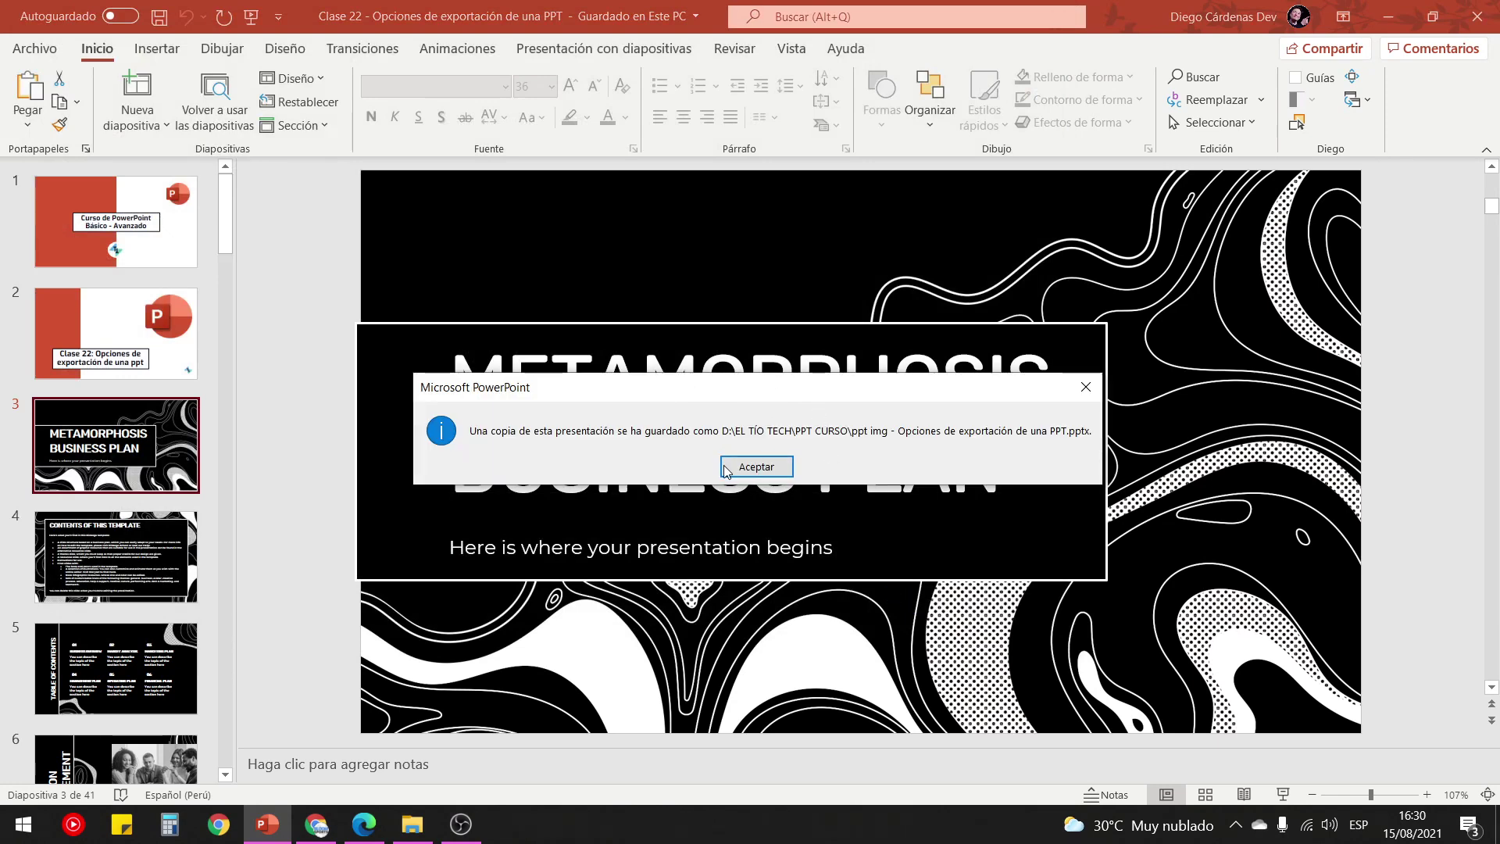
{"action": "left_click", "coordinate": [724, 469]}
{"action": "left_click", "coordinate": [413, 822]}
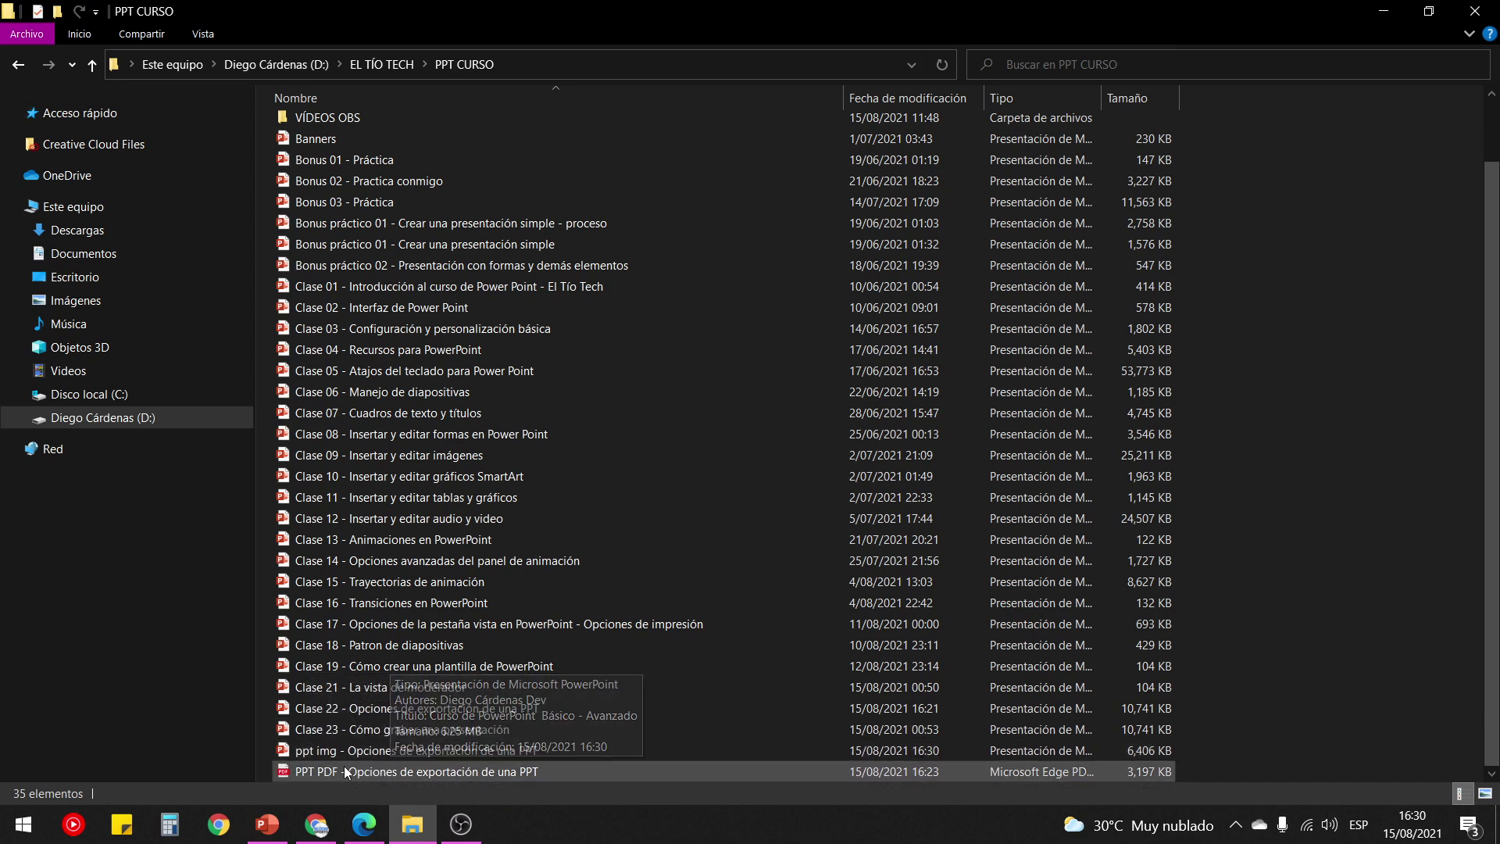
Open ppt img and drag the slide 1 and slide 3 pictures to show each is one image.
{"action": "double_click", "coordinate": [399, 754]}
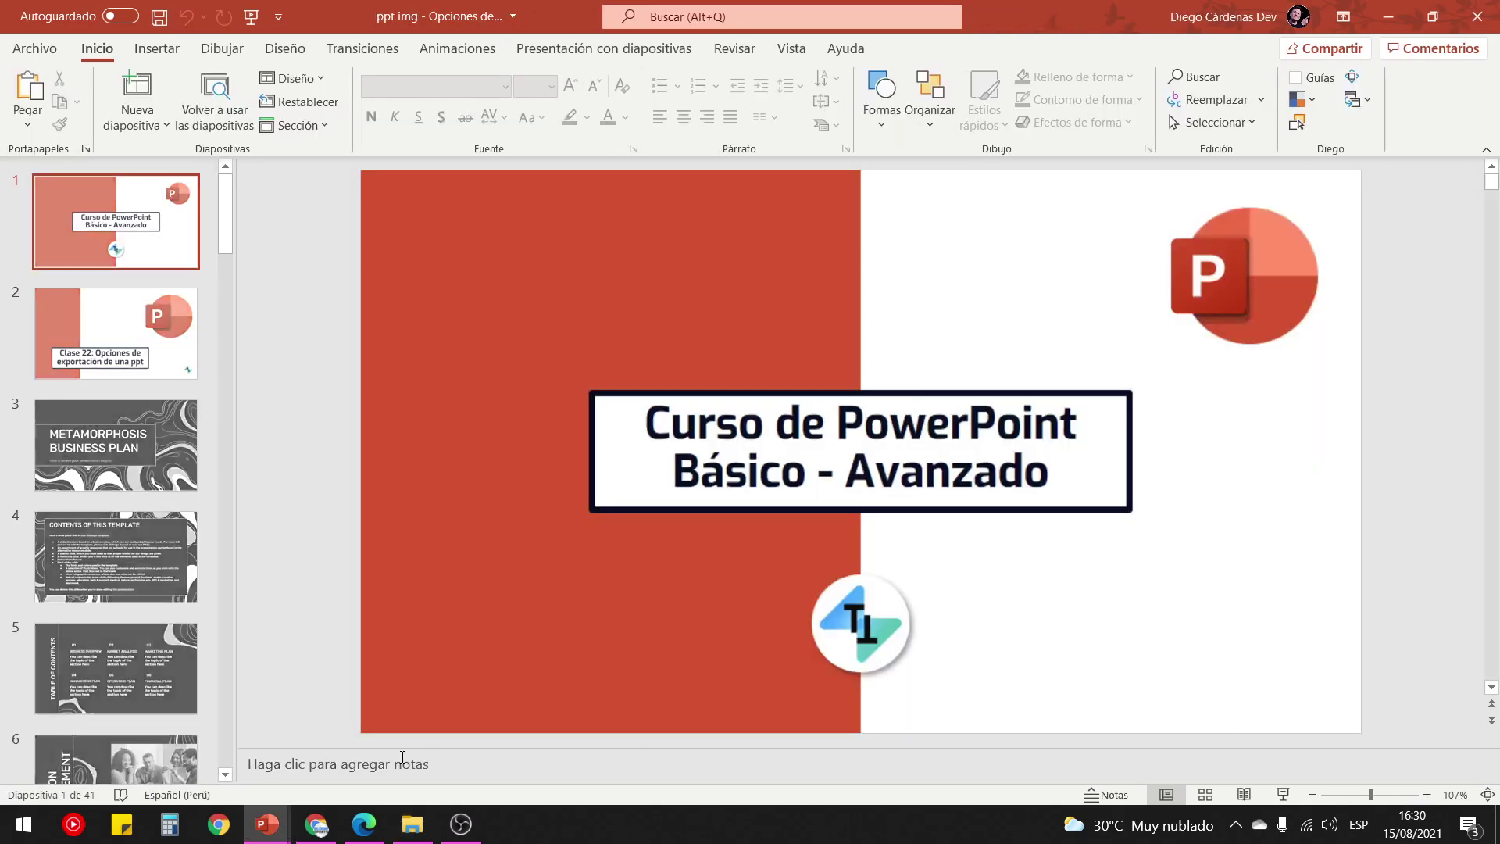
{"action": "mouse_move", "coordinate": [829, 347]}
{"action": "left_mouse_down"}
{"action": "mouse_move", "coordinate": [870, 408]}
{"action": "mouse_move", "coordinate": [631, 316]}
{"action": "mouse_move", "coordinate": [888, 445]}
{"action": "left_mouse_up"}
{"action": "key", "text": "Page_Down"}
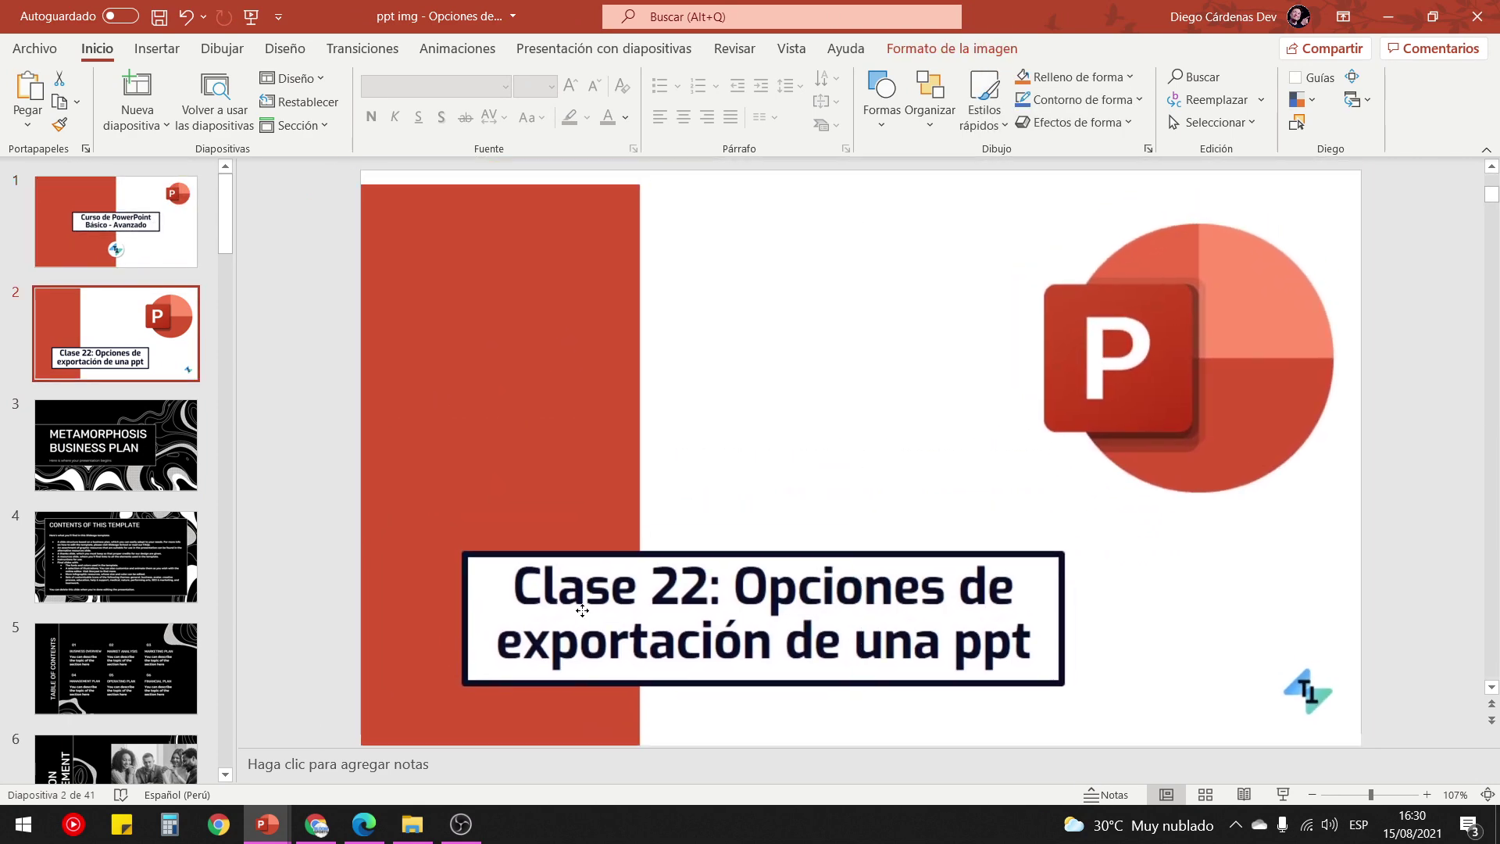
{"action": "key", "text": "Page_Down"}
{"action": "mouse_move", "coordinate": [696, 536]}
{"action": "left_mouse_down"}
{"action": "mouse_move", "coordinate": [542, 502]}
{"action": "mouse_move", "coordinate": [542, 460]}
{"action": "left_mouse_up"}
{"action": "key", "text": "Page_Down"}
Drag the slide 4 and slide 6 pictures, then close ppt img with No guardar.
{"action": "mouse_move", "coordinate": [387, 243]}
{"action": "left_mouse_down"}
{"action": "mouse_move", "coordinate": [387, 469]}
{"action": "mouse_move", "coordinate": [424, 471]}
{"action": "left_mouse_up"}
{"action": "key", "text": "Page_Down"}
{"action": "scroll", "coordinate": [123, 668], "scroll_direction": "down", "scroll_amount": 2}
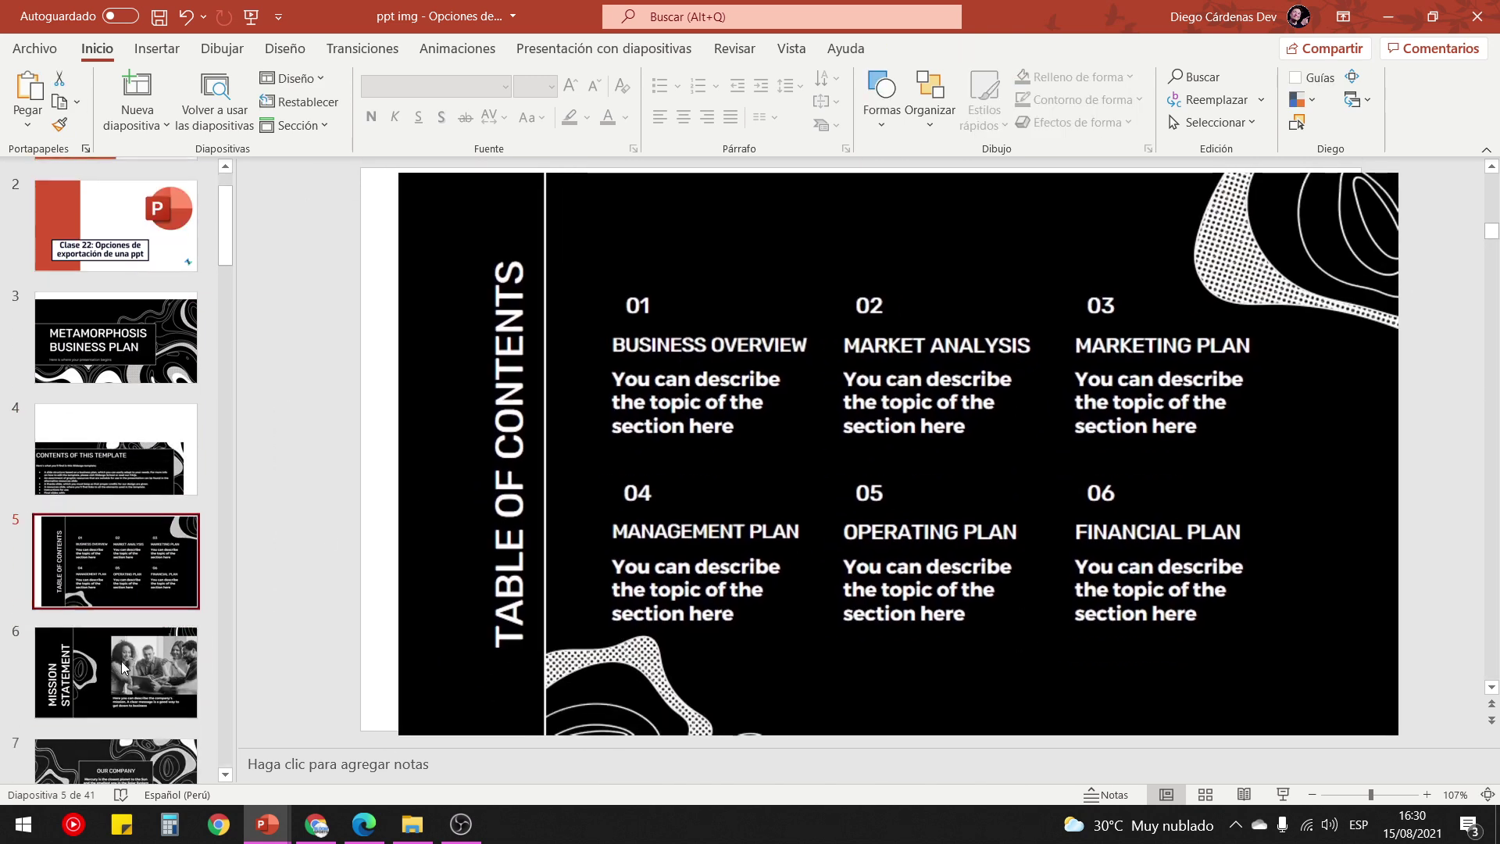
{"action": "left_click", "coordinate": [123, 668]}
{"action": "left_click_drag", "start_coordinate": [730, 494], "coordinate": [693, 451]}
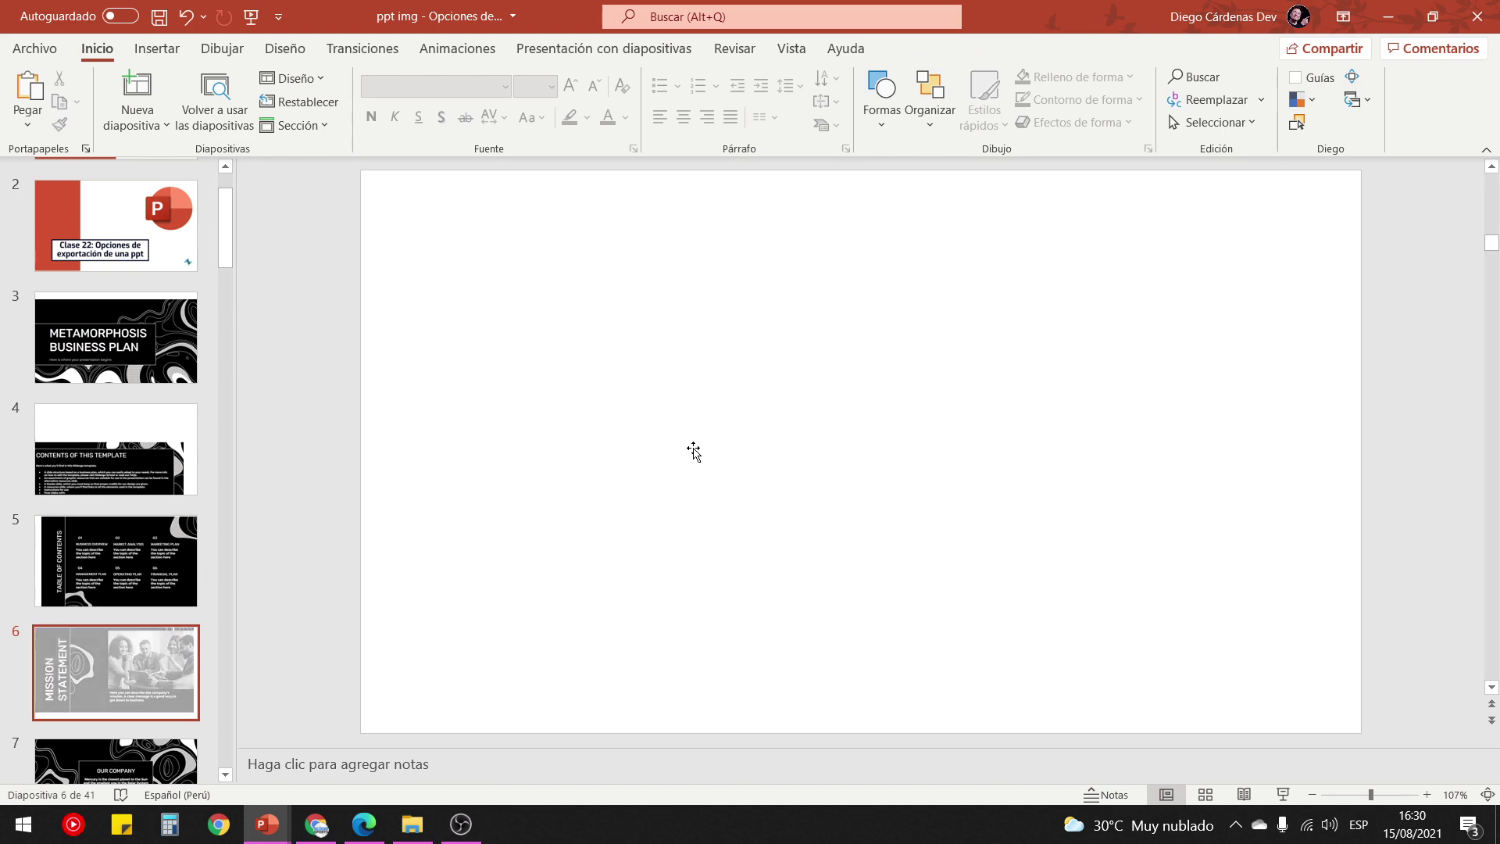
{"action": "left_click", "coordinate": [1476, 15]}
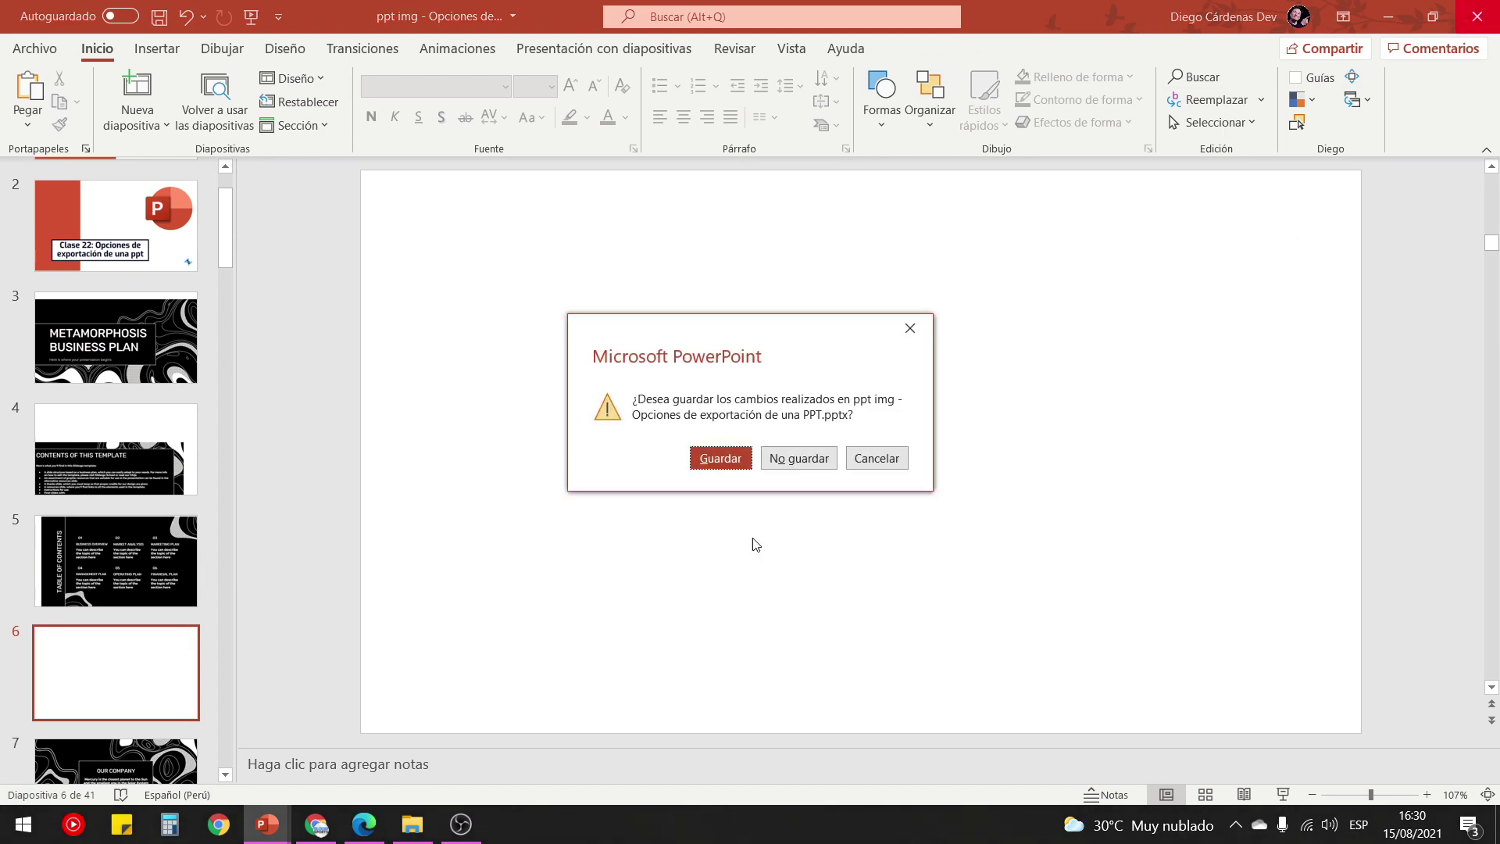
{"action": "left_click", "coordinate": [805, 461]}
Save a PowerPoint slideshow copy of Clase 22 named 'ppt automática - Opciones de exportación de una PPT'.
{"action": "left_click", "coordinate": [23, 50]}
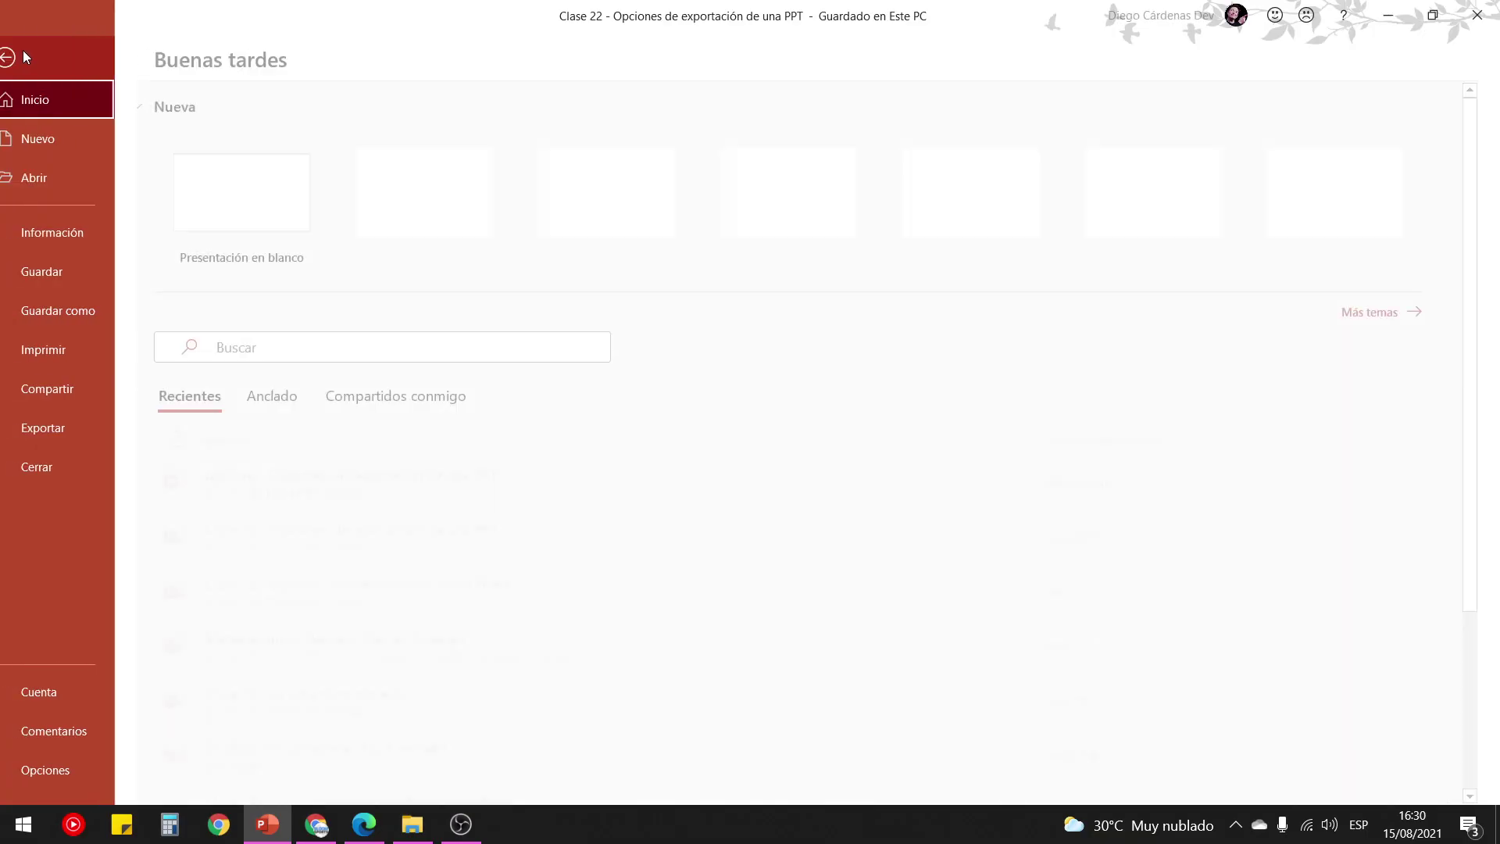
{"action": "left_click", "coordinate": [58, 442]}
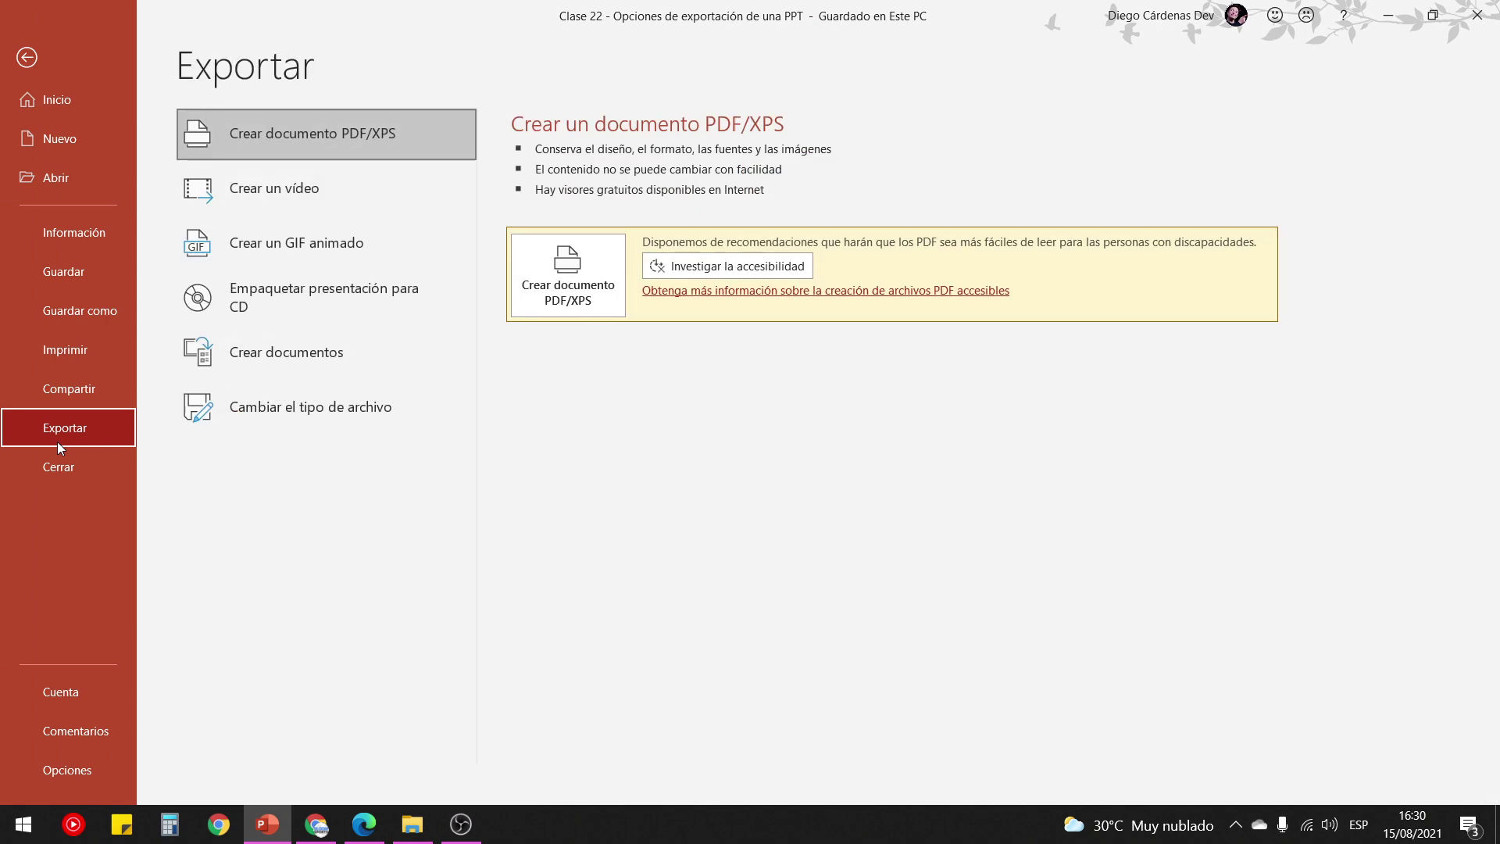
{"action": "left_click", "coordinate": [296, 423]}
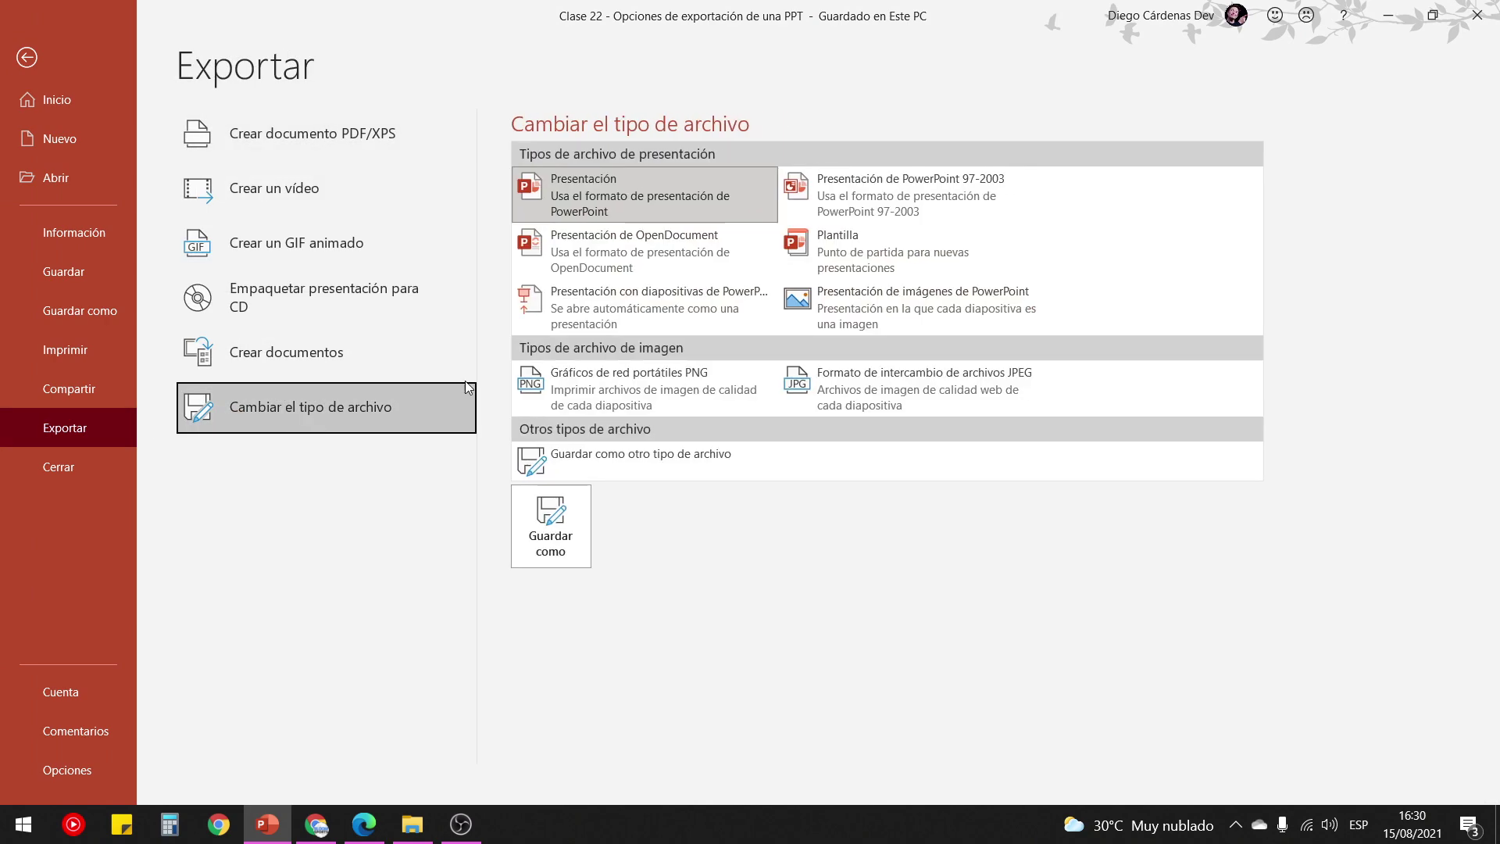
{"action": "left_click", "coordinate": [626, 310]}
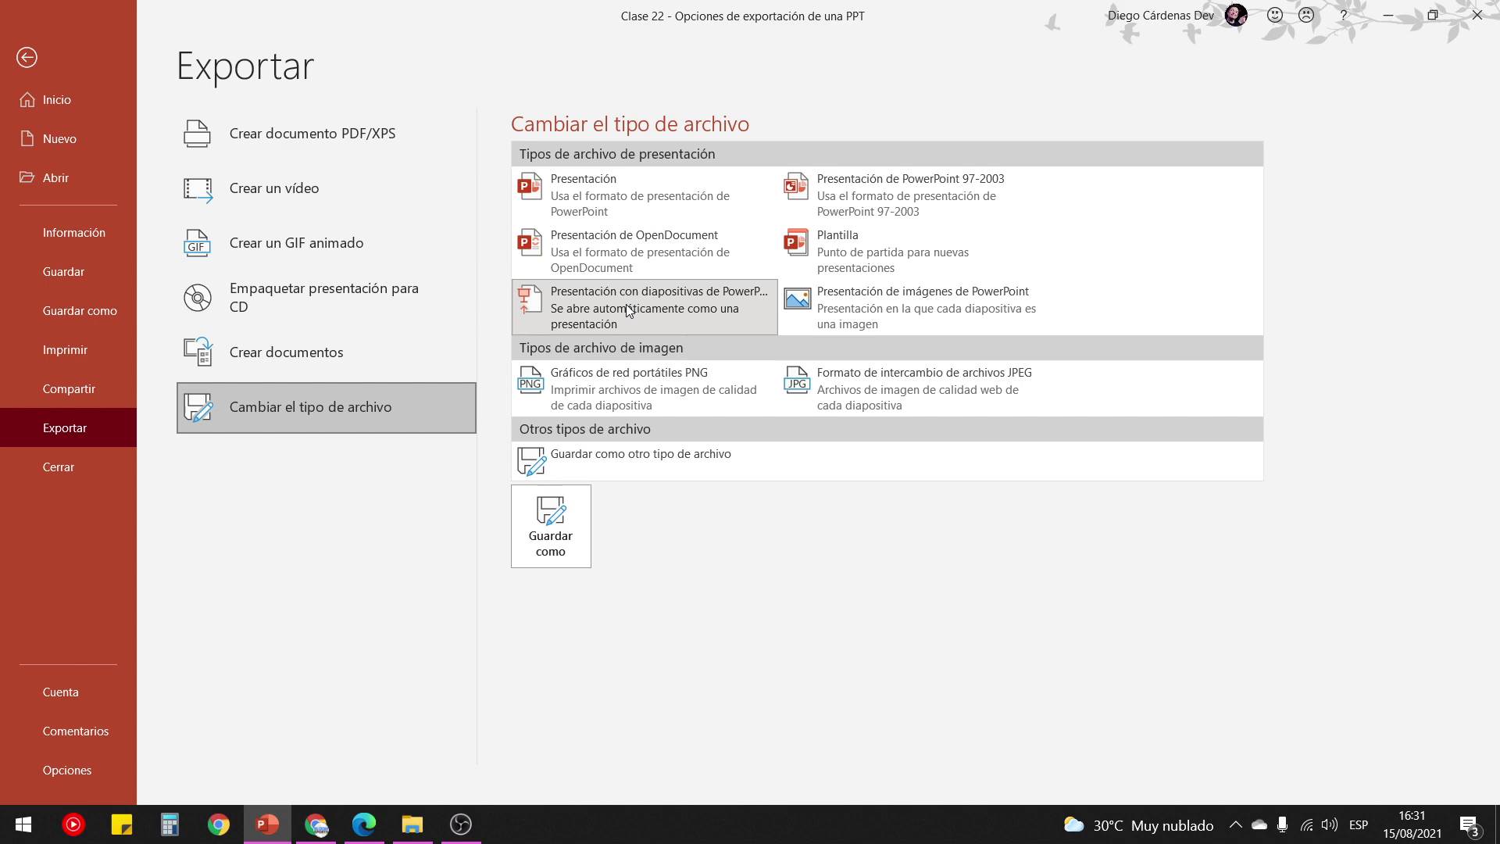
{"action": "left_click", "coordinate": [551, 539]}
{"action": "left_click_drag", "start_coordinate": [135, 511], "coordinate": [179, 512]}
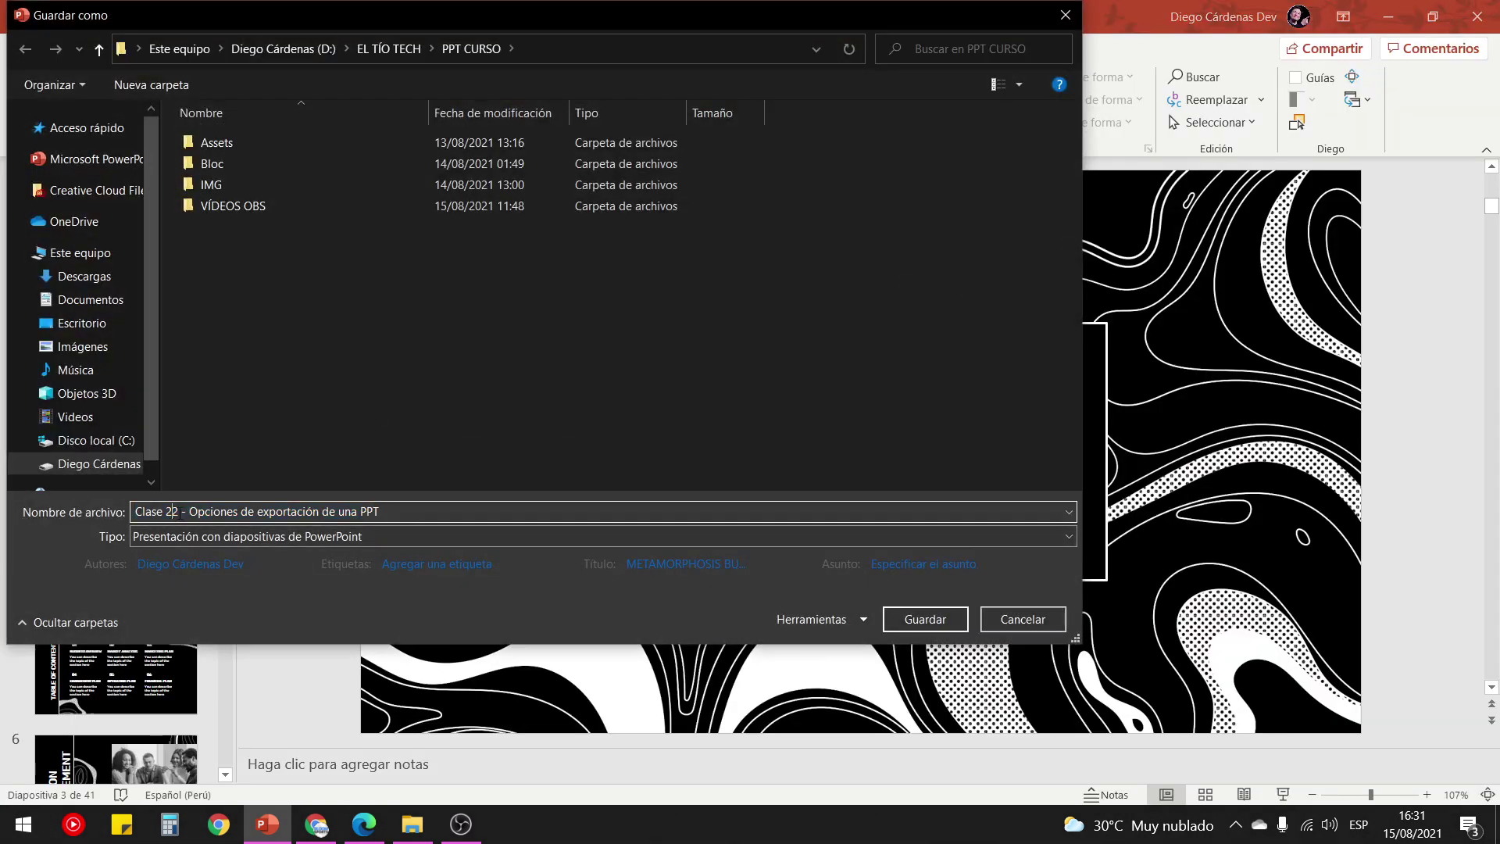
{"action": "type", "text": "ppt a"}
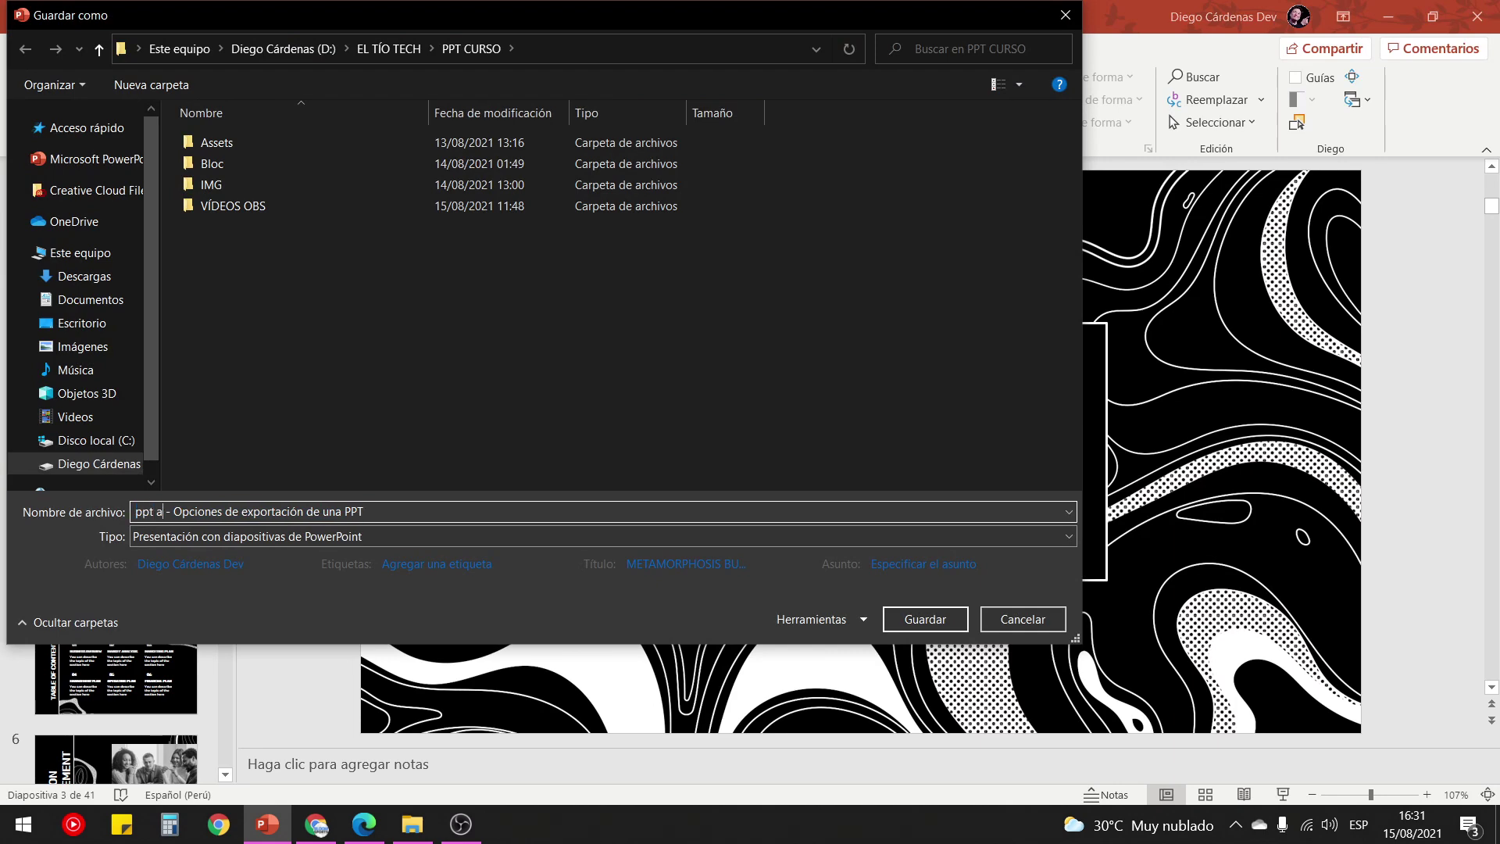
{"action": "type", "text": "utomática"}
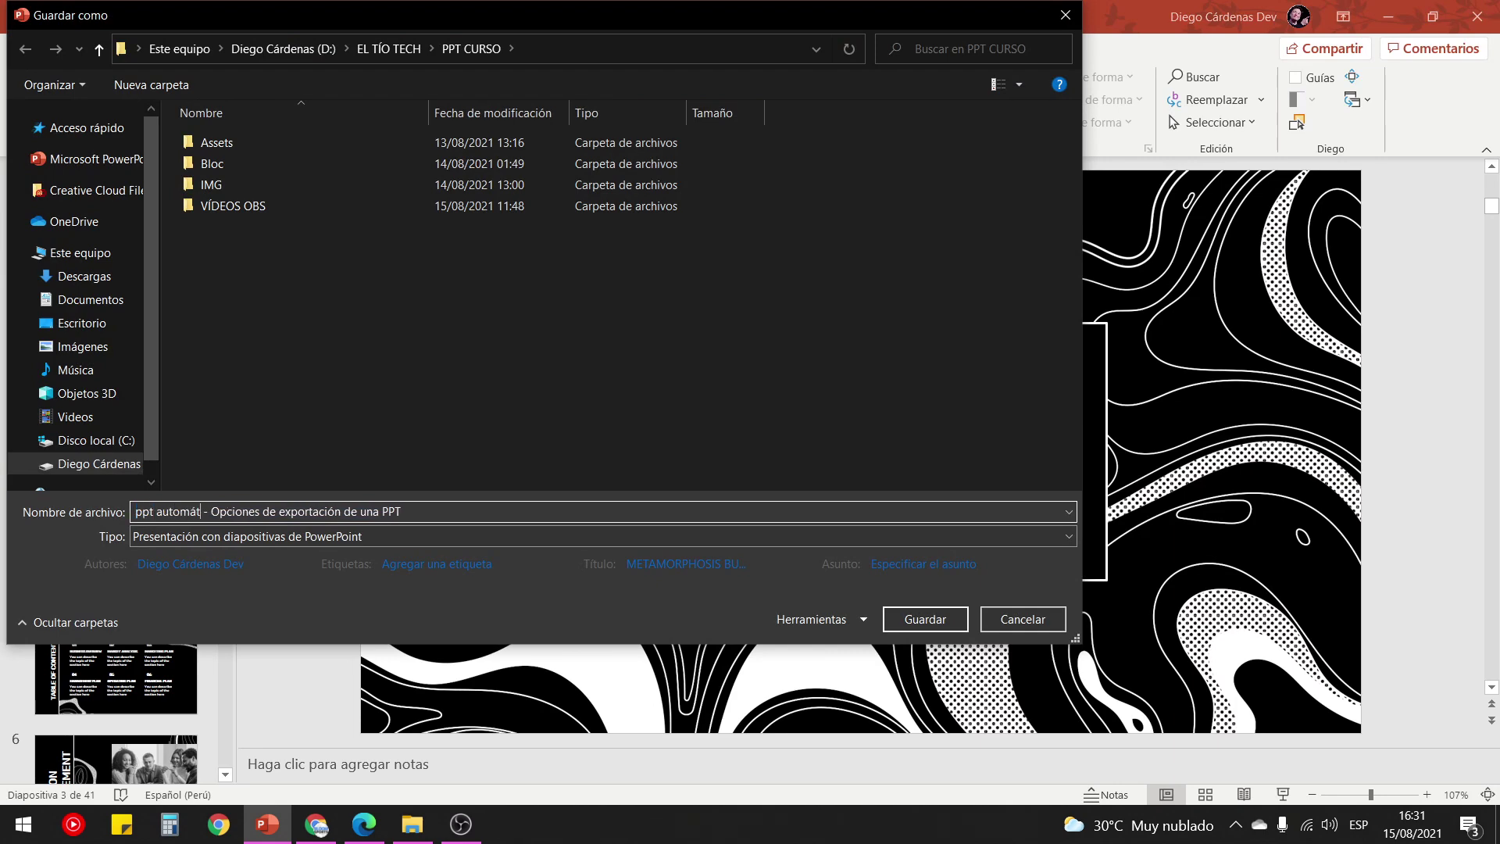
{"action": "key", "text": "Return"}
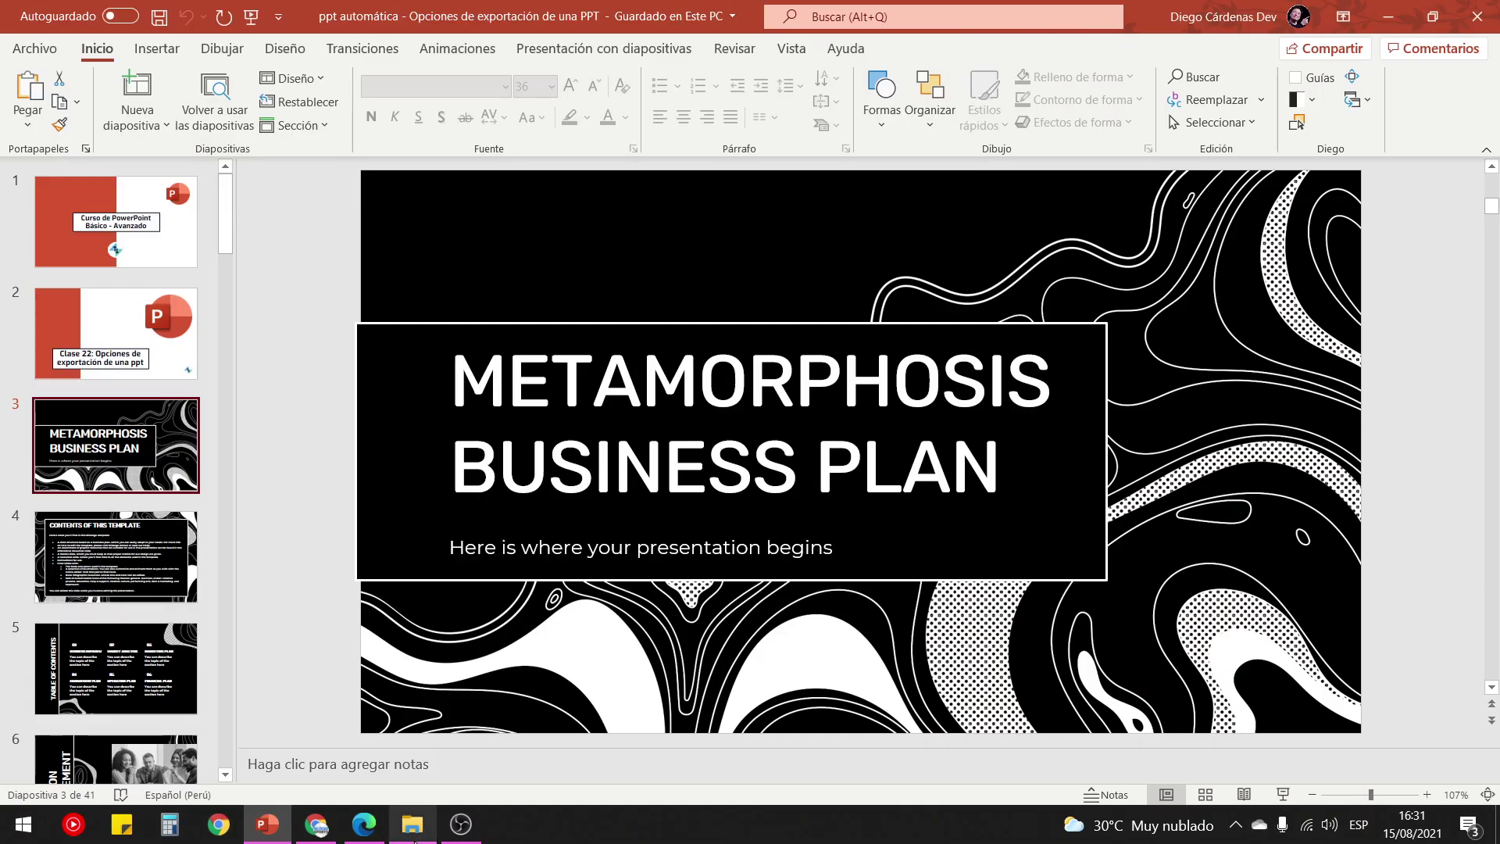
{"action": "left_click", "coordinate": [412, 824]}
Run ppt automática from PPT CURSO, exit it, close PowerPoint, and relaunch it as a slideshow.
{"action": "left_click", "coordinate": [349, 730]}
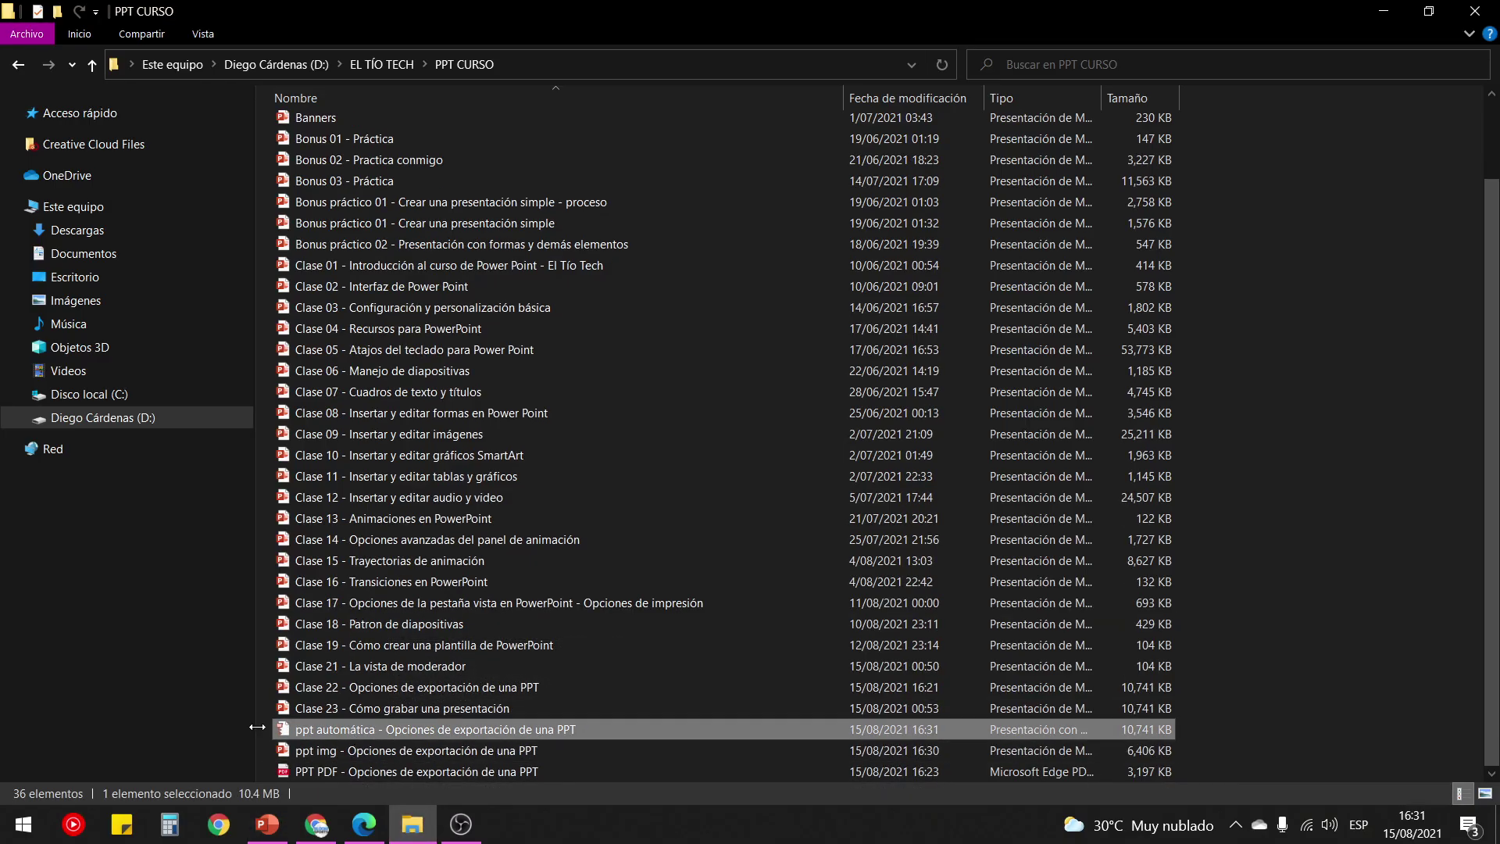
{"action": "double_click", "coordinate": [481, 729]}
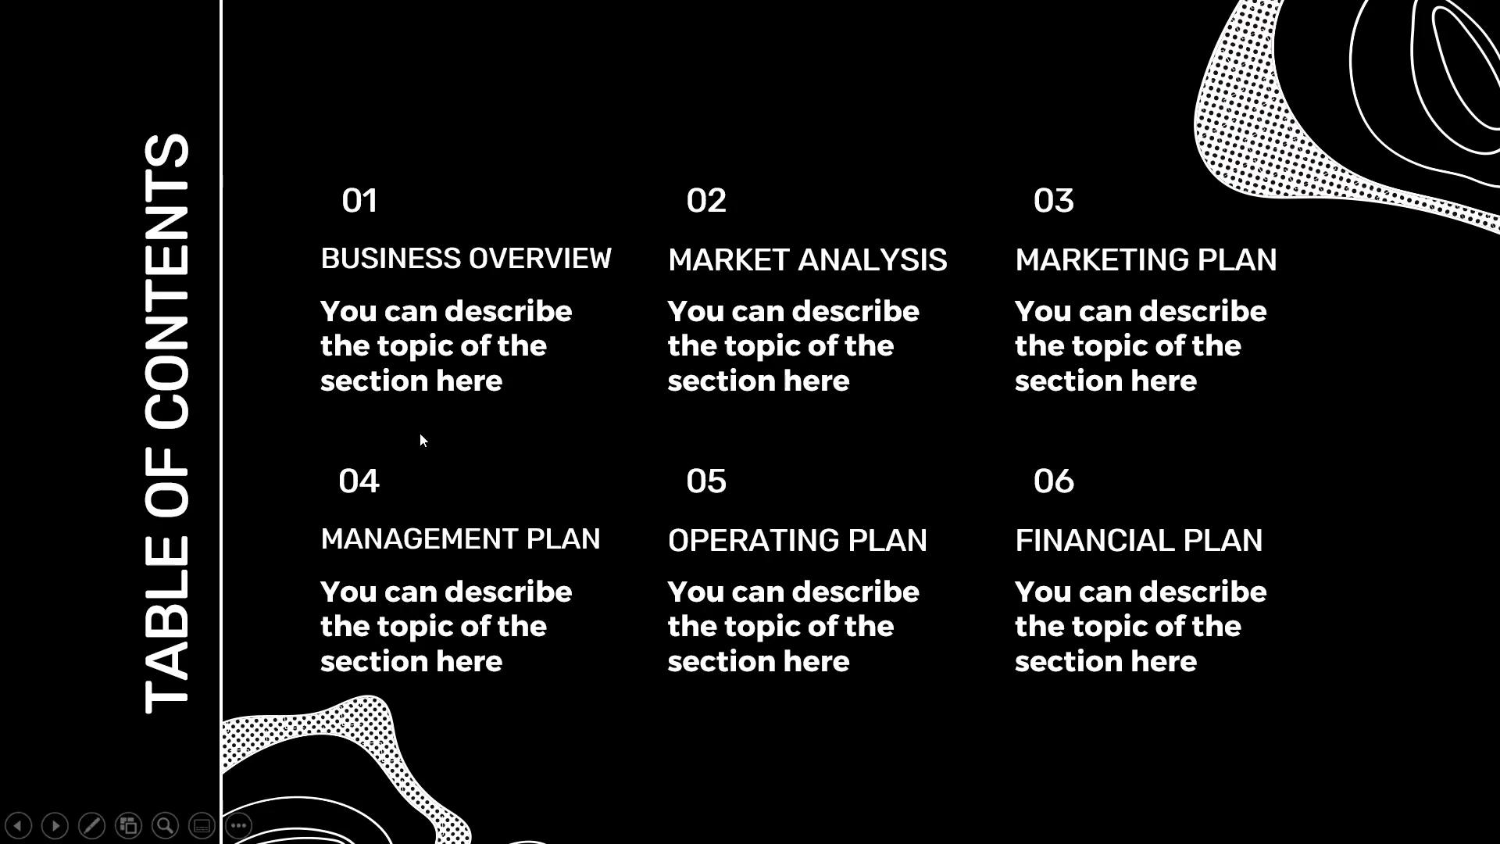
{"action": "key", "text": "Escape"}
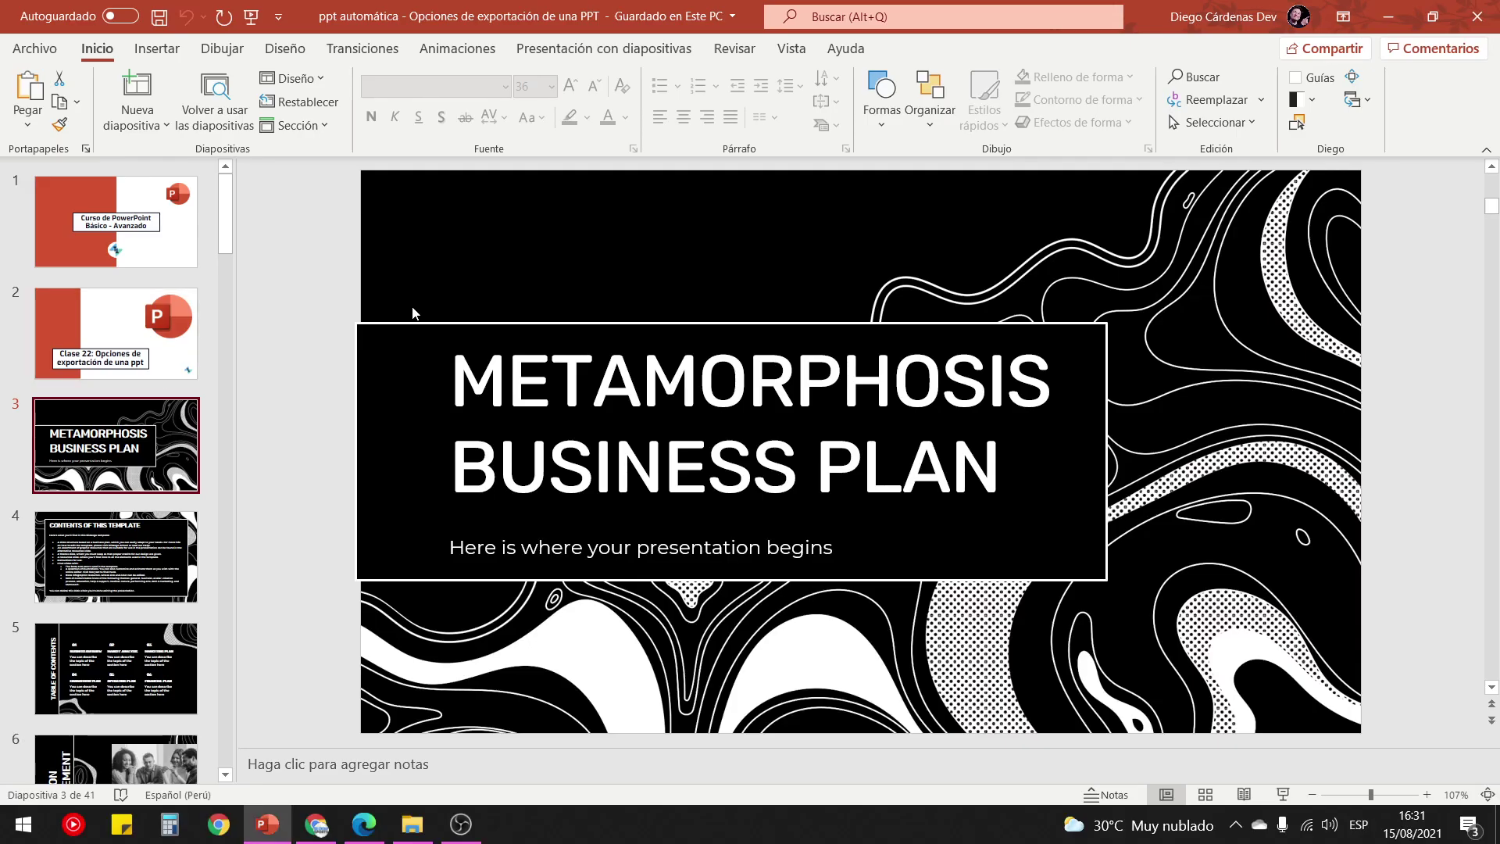
{"action": "left_click", "coordinate": [117, 227]}
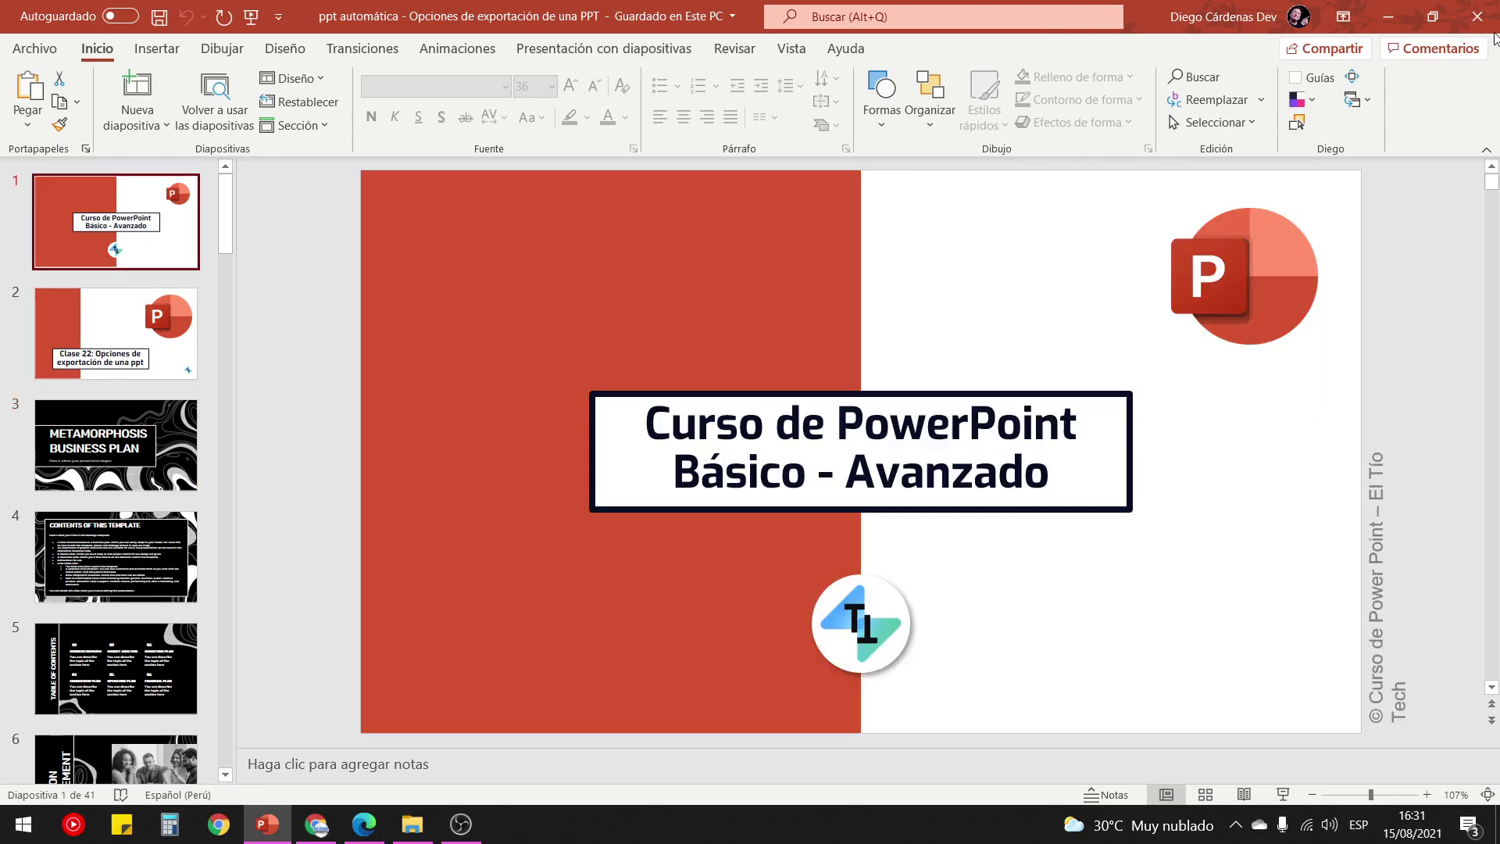
{"action": "left_click", "coordinate": [1475, 16]}
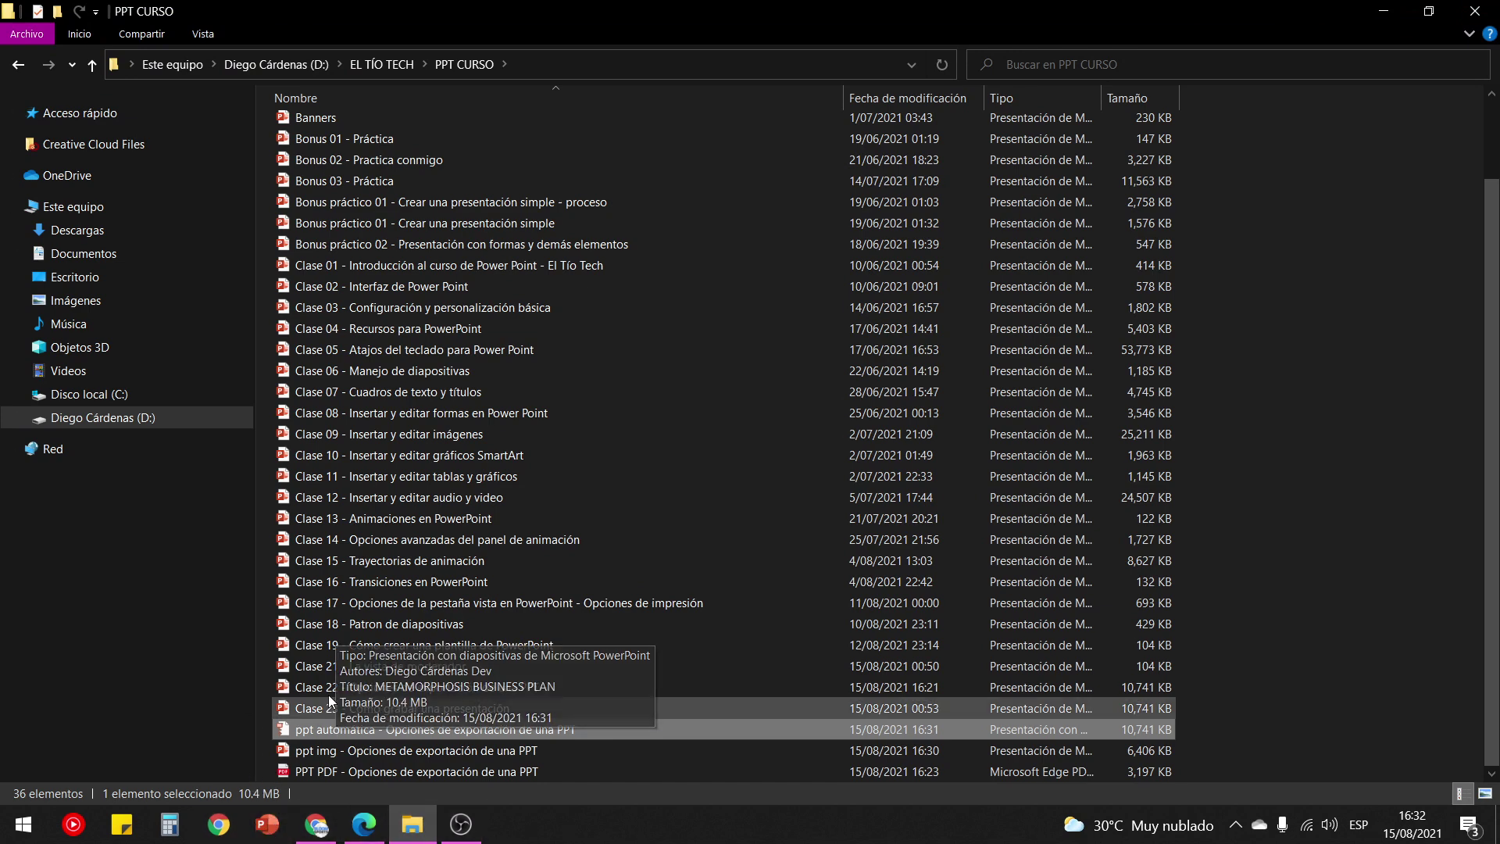
{"action": "double_click", "coordinate": [382, 730]}
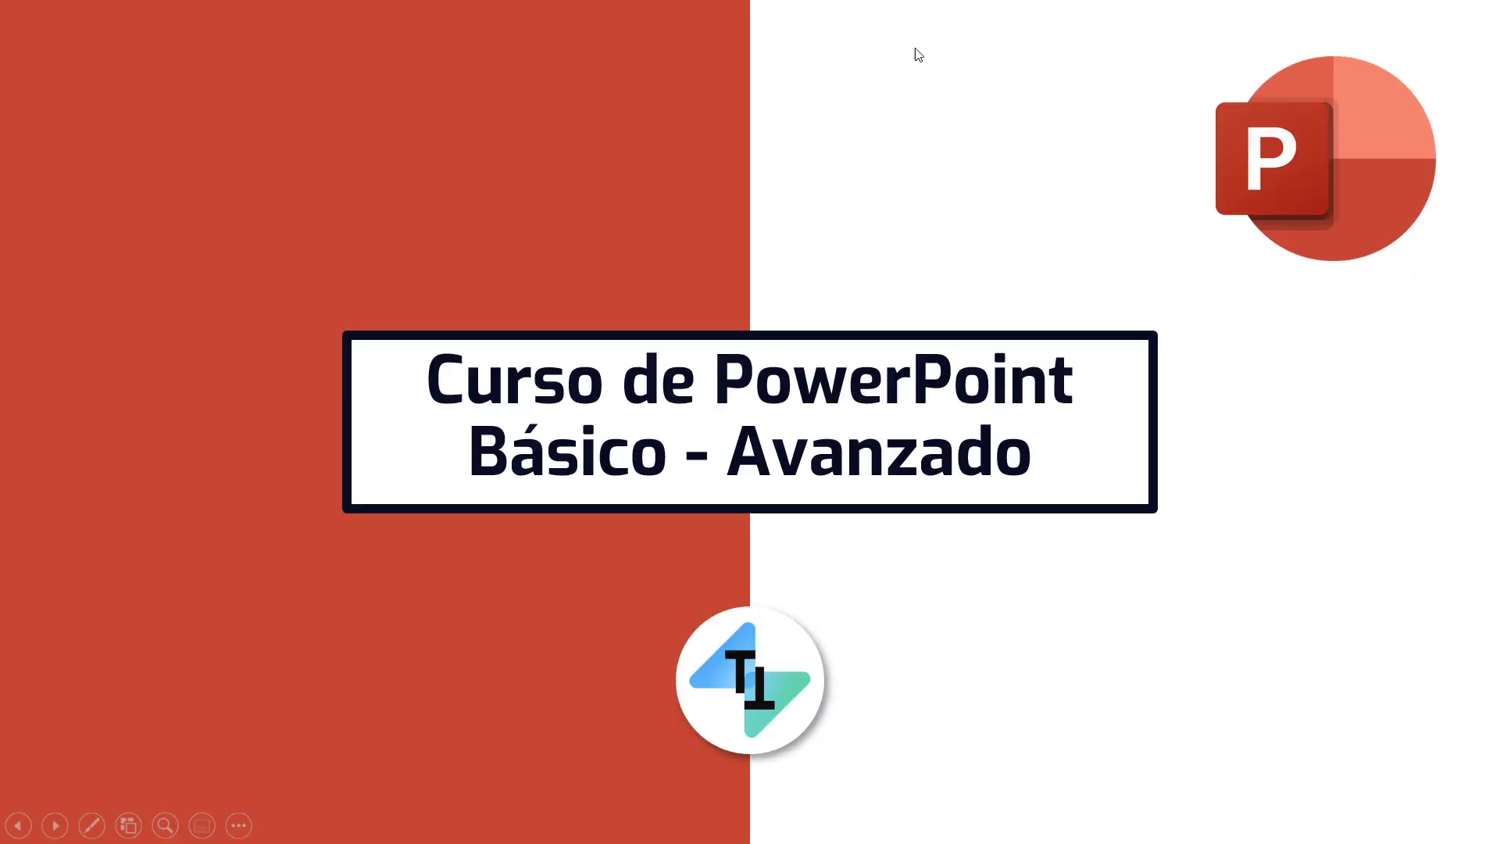
Switch to presenter view, circle the slide title with the pen, then end the show answering the ink prompt.
{"action": "left_click", "coordinate": [241, 825]}
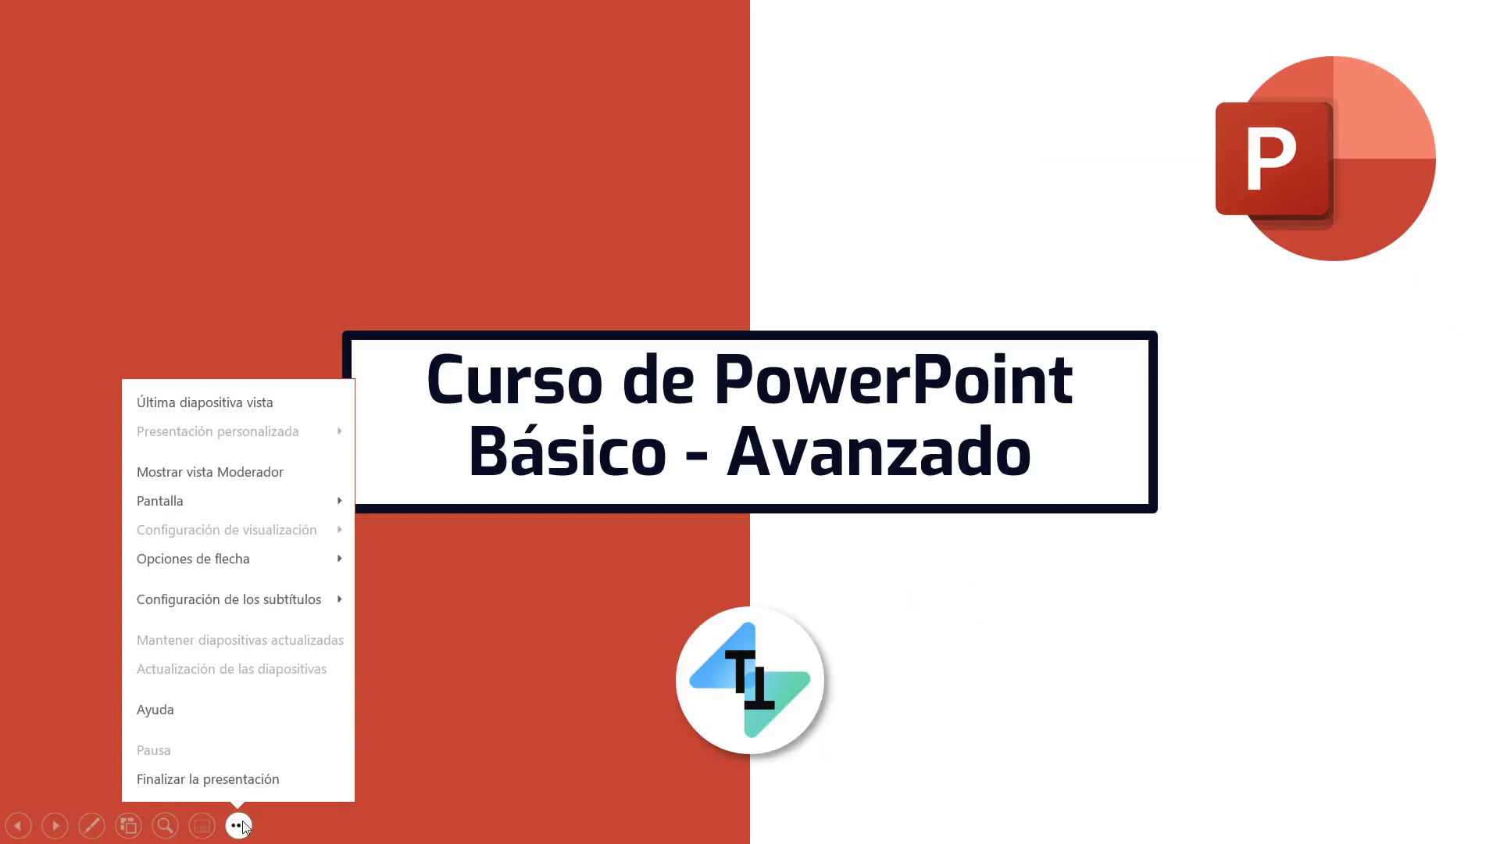
{"action": "left_click", "coordinate": [228, 468]}
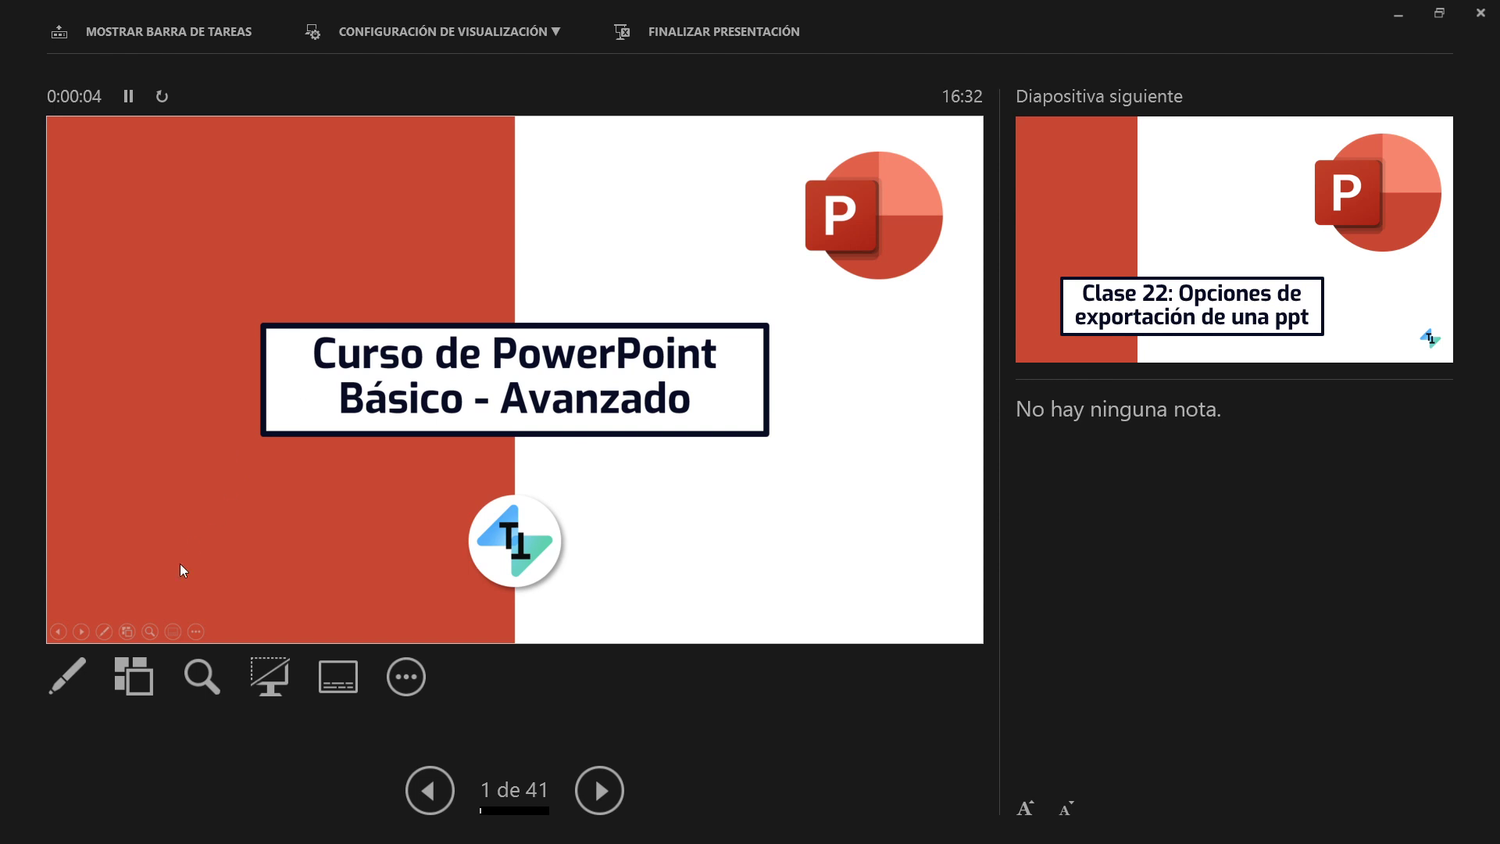
{"action": "left_click", "coordinate": [66, 677]}
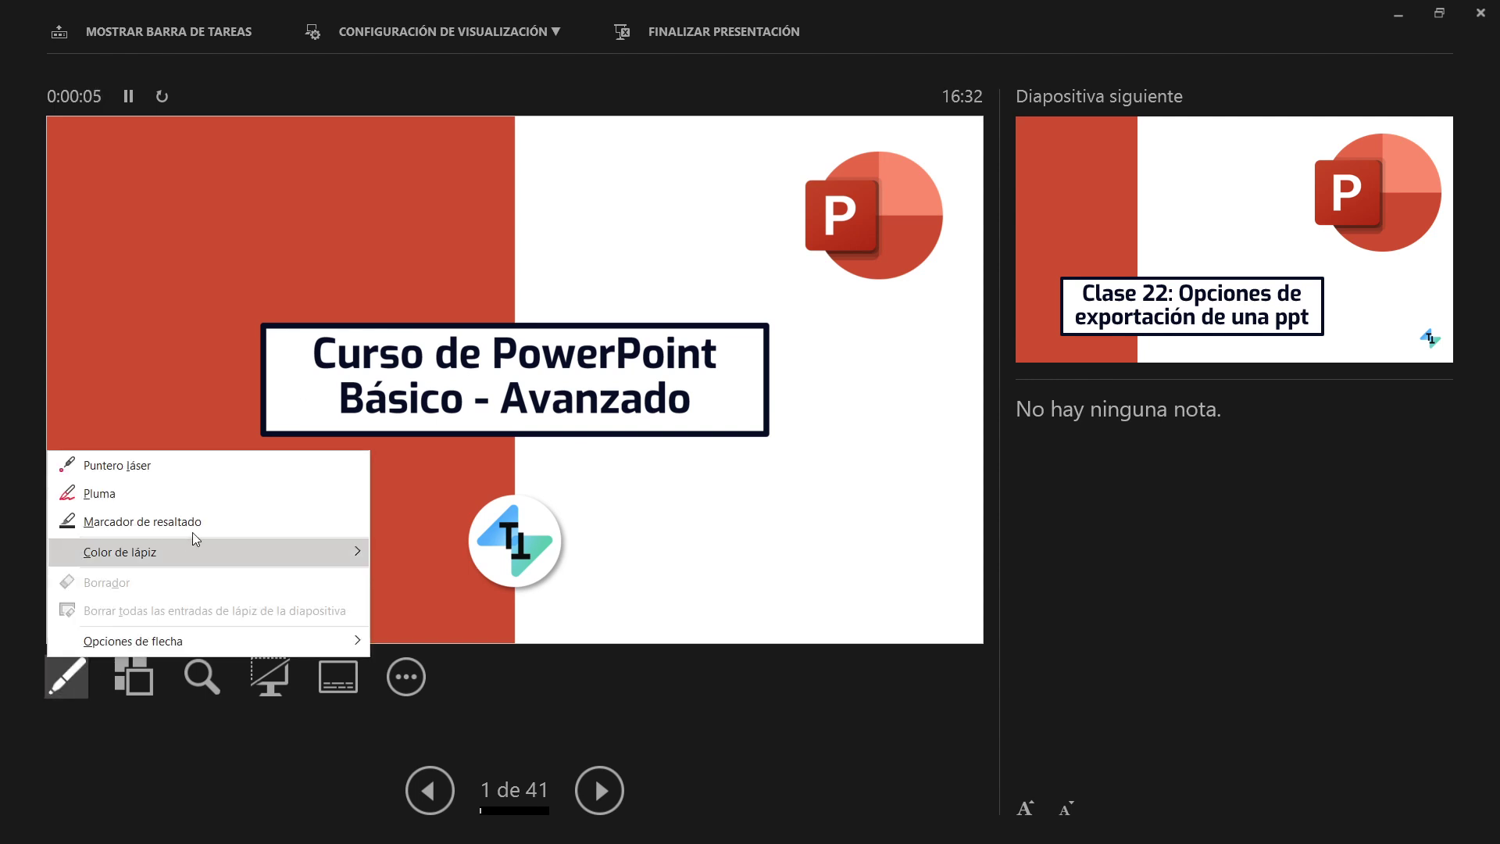
{"action": "left_click", "coordinate": [166, 492]}
{"action": "left_click_drag", "start_coordinate": [582, 234], "coordinate": [618, 314]}
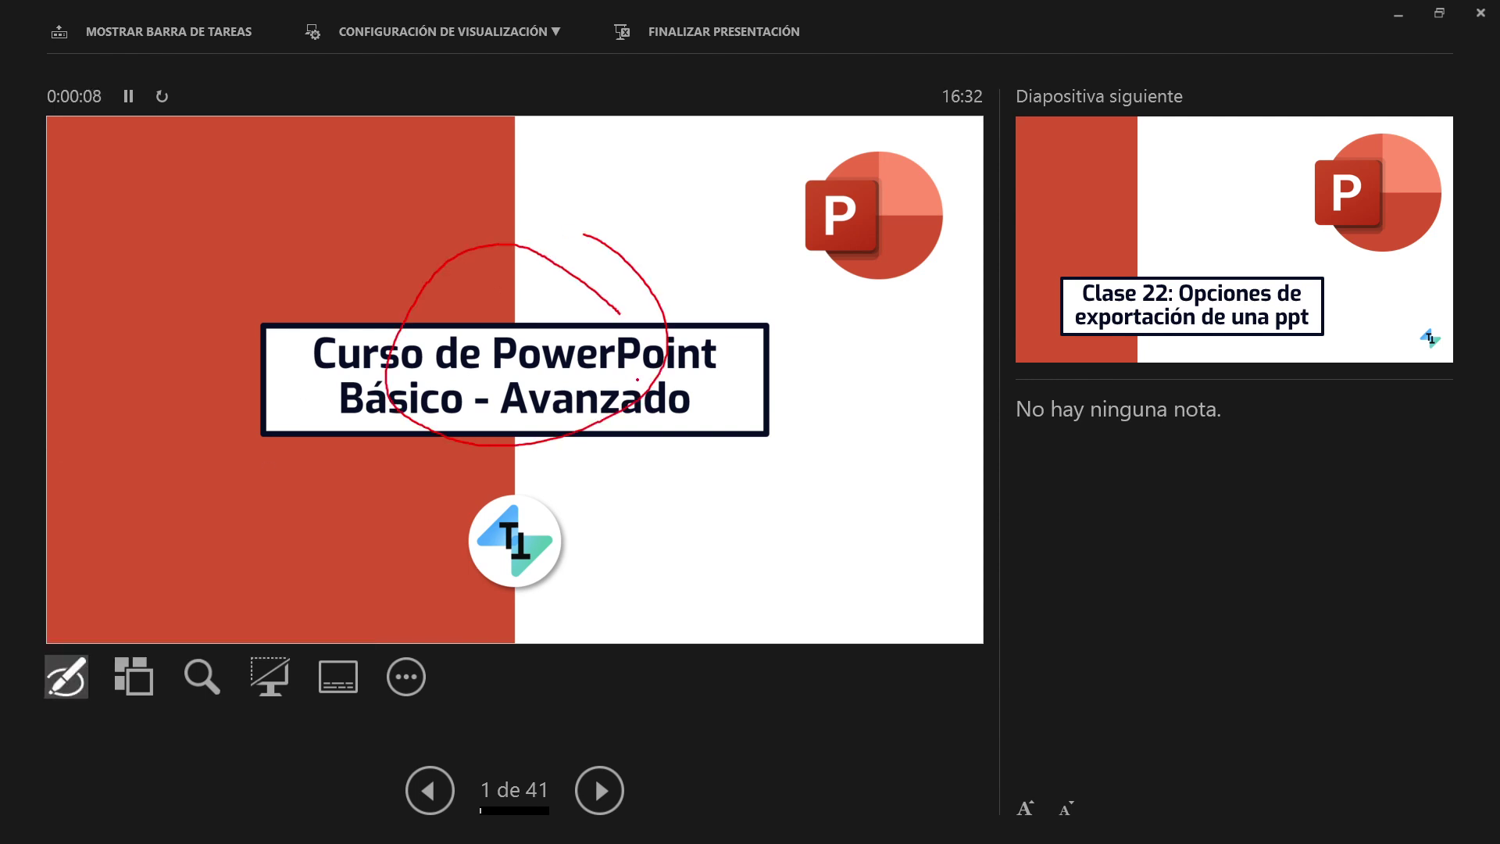
{"action": "left_click", "coordinate": [1479, 12]}
{"action": "left_click", "coordinate": [790, 469]}
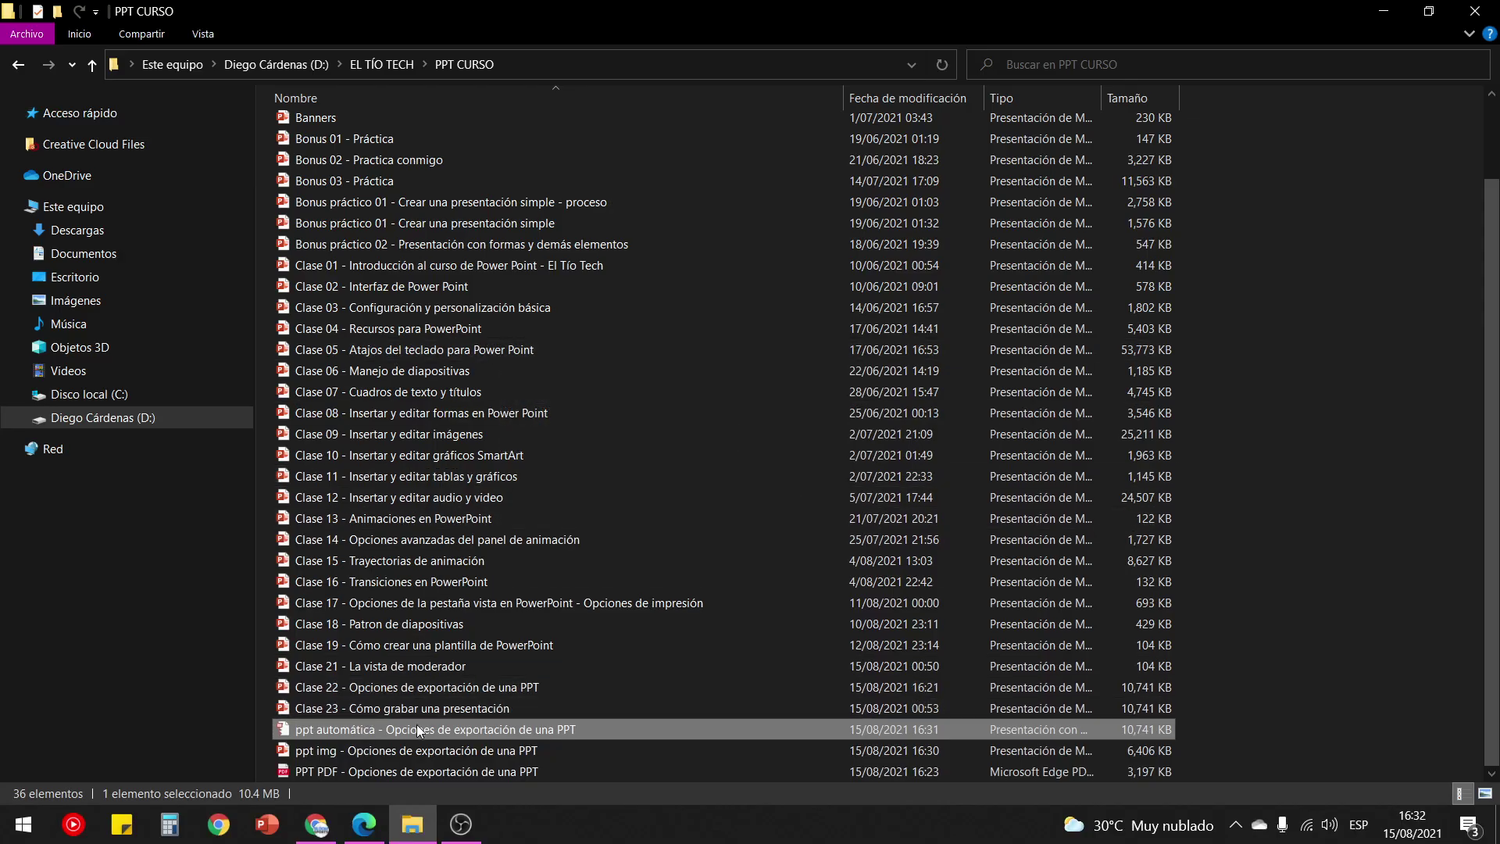
{"action": "mouse_move", "coordinate": [434, 729]}
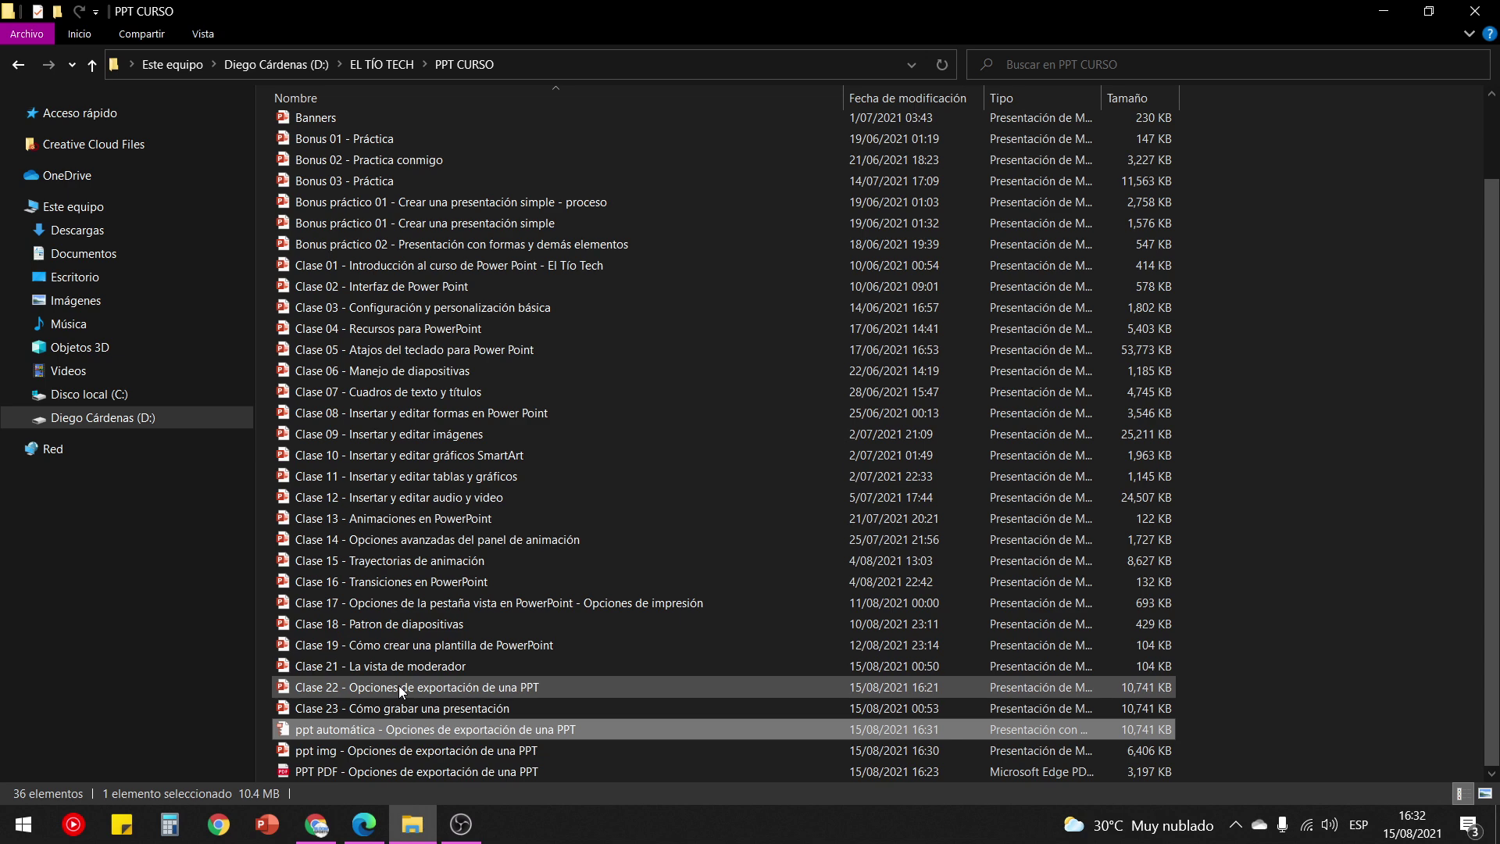
Open Clase 22 in a maximized PowerPoint window and bring up the Create a Video export options.
{"action": "double_click", "coordinate": [399, 686]}
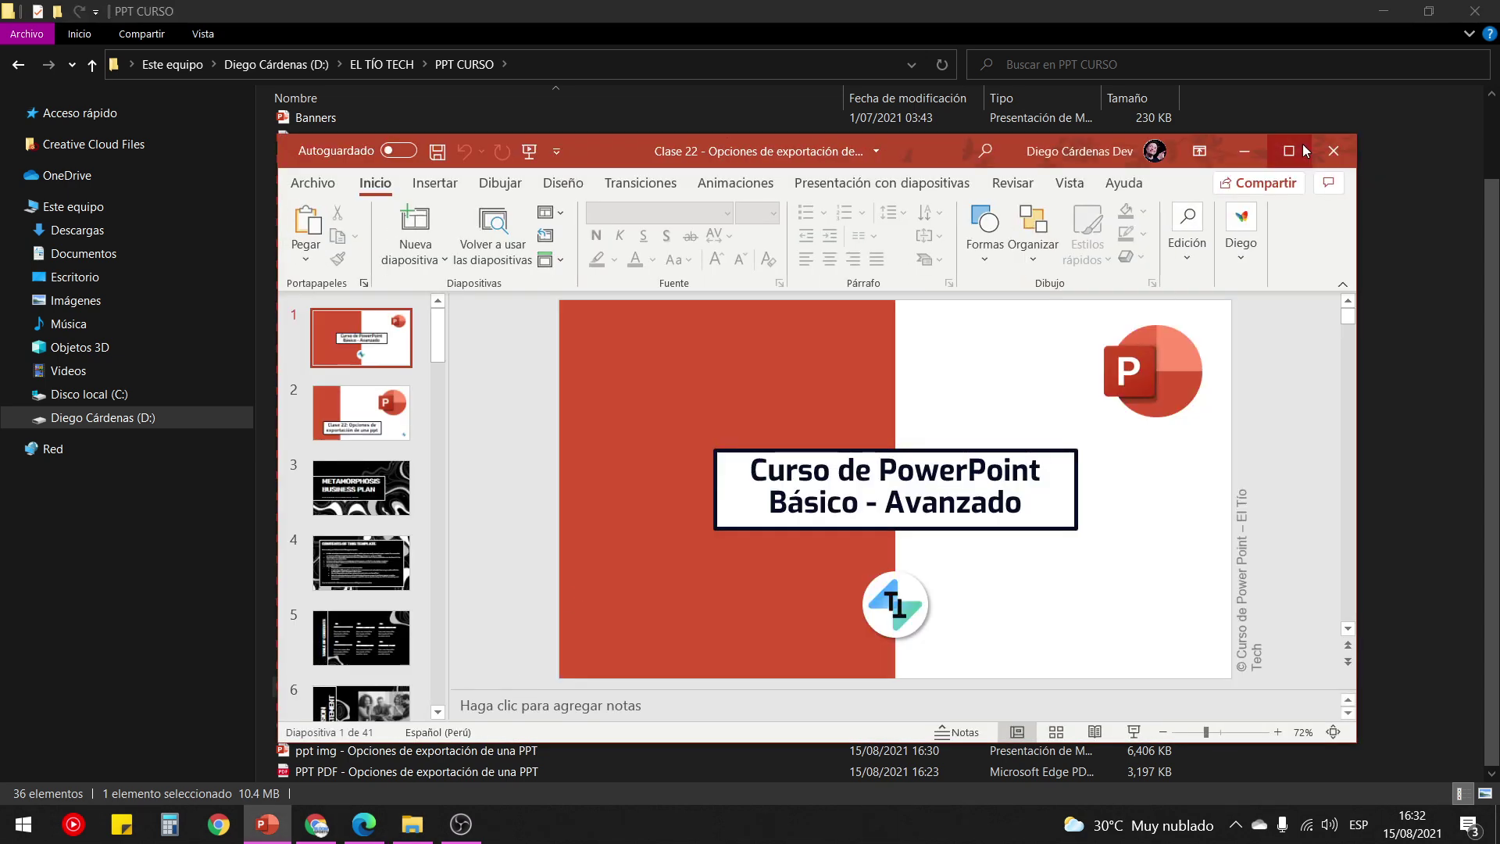
{"action": "left_click", "coordinate": [1289, 151]}
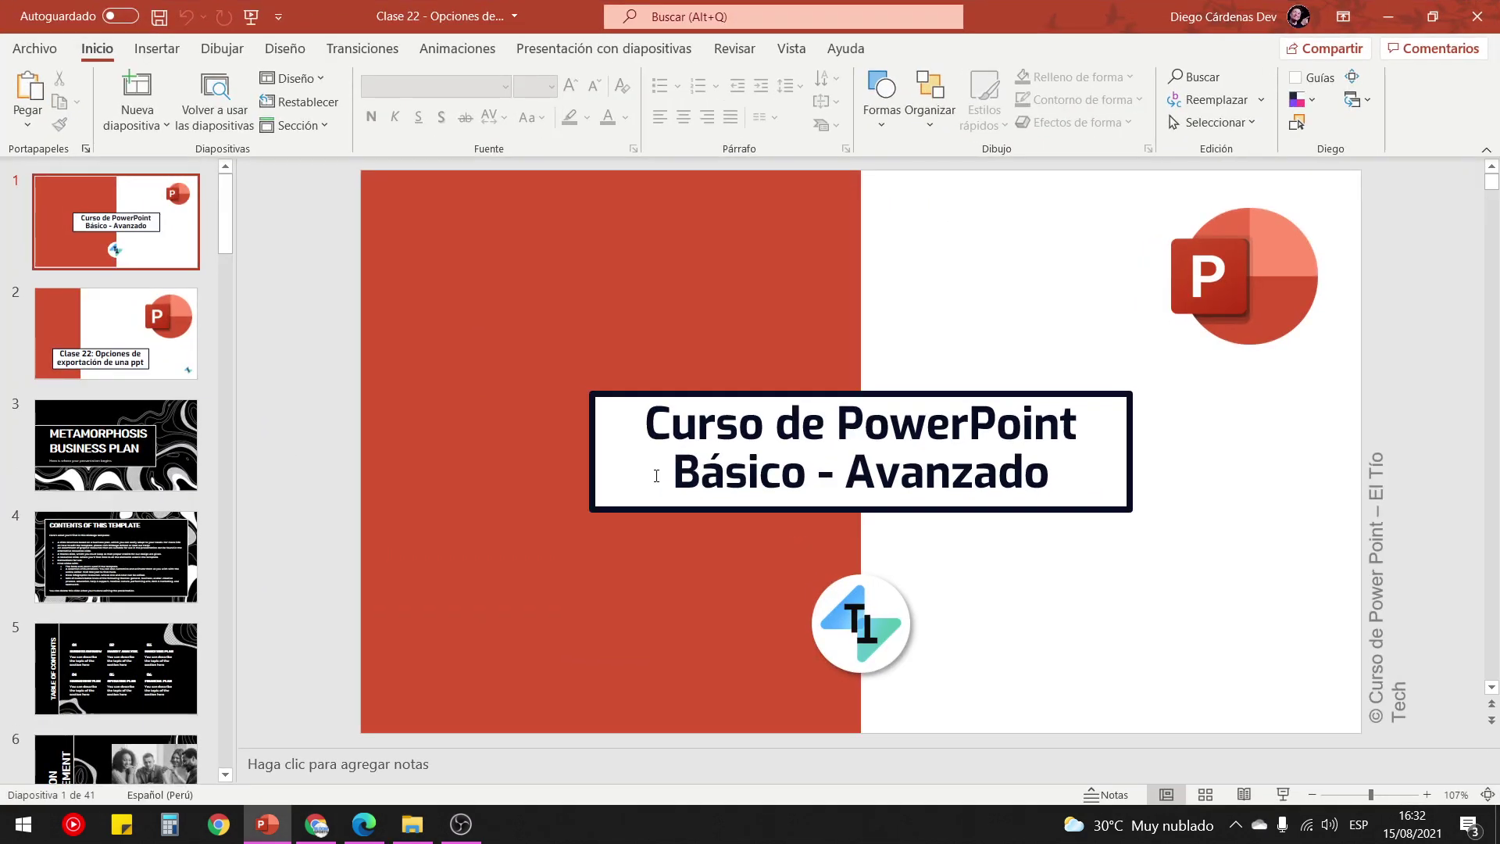
{"action": "left_click", "coordinate": [38, 48]}
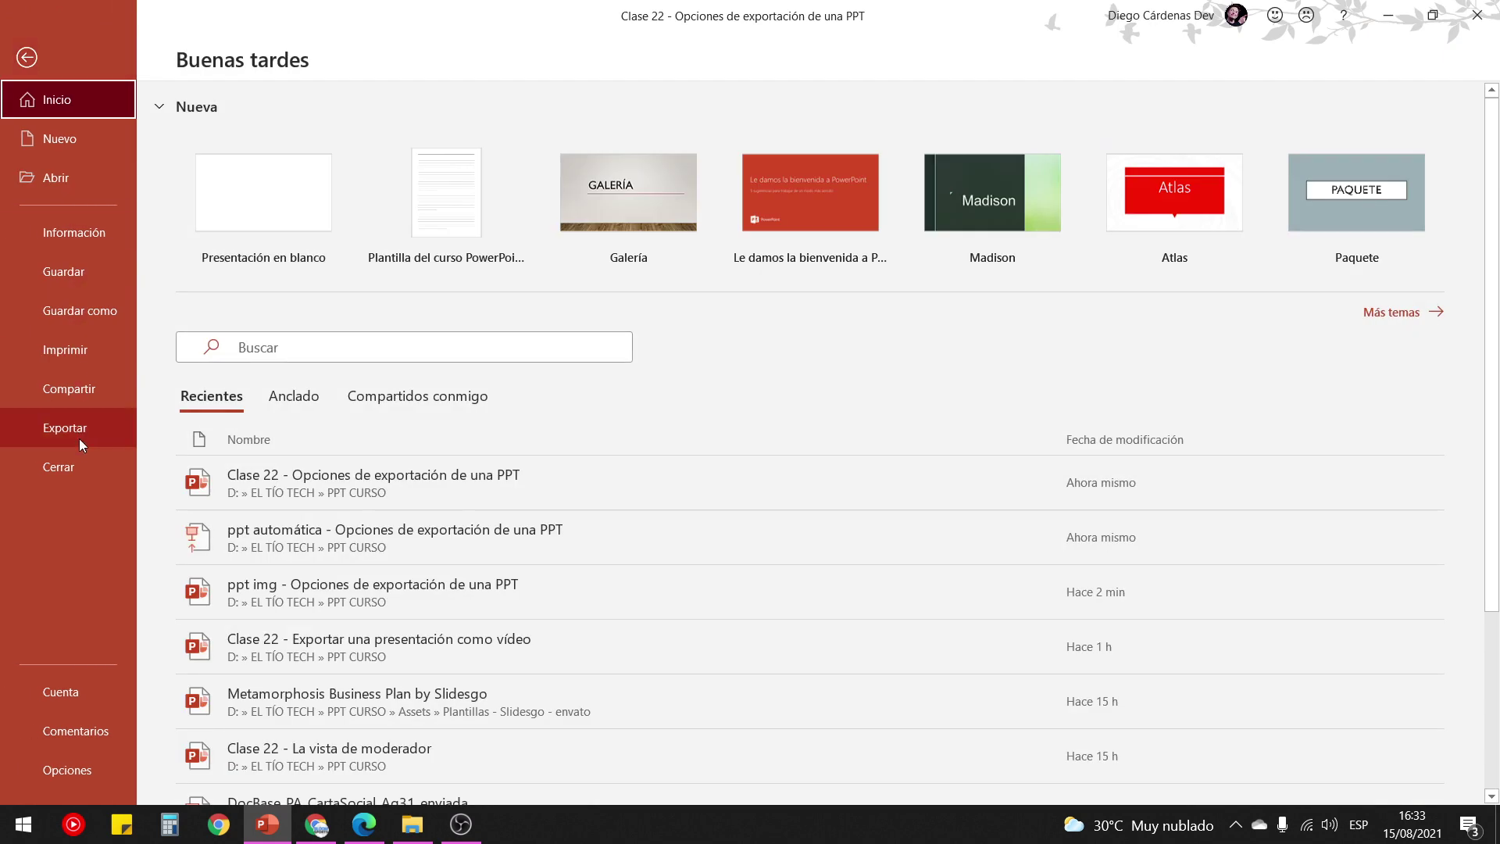
{"action": "left_click", "coordinate": [80, 440]}
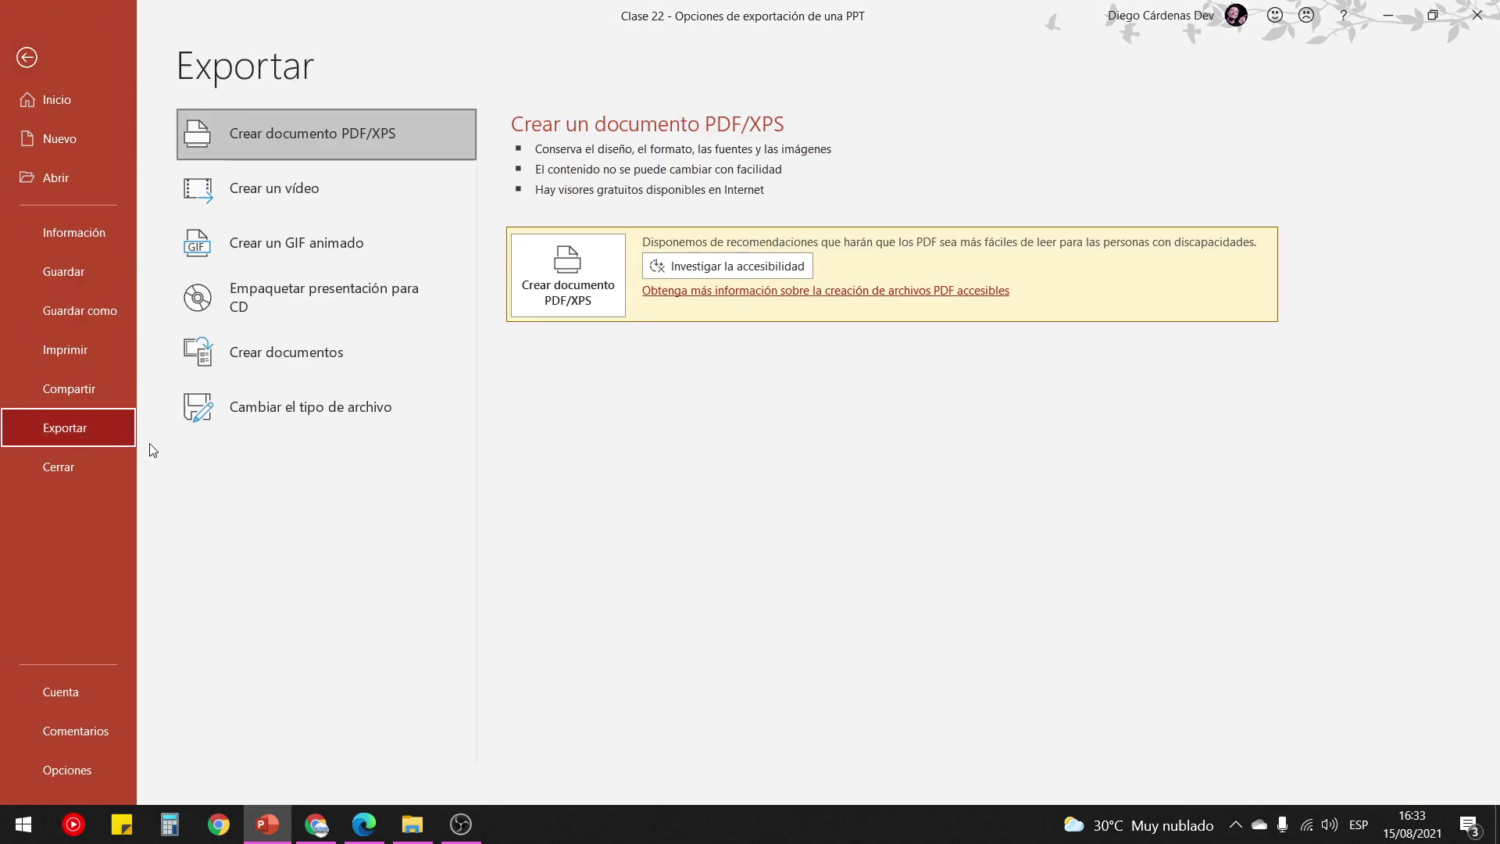
{"action": "left_click", "coordinate": [278, 203]}
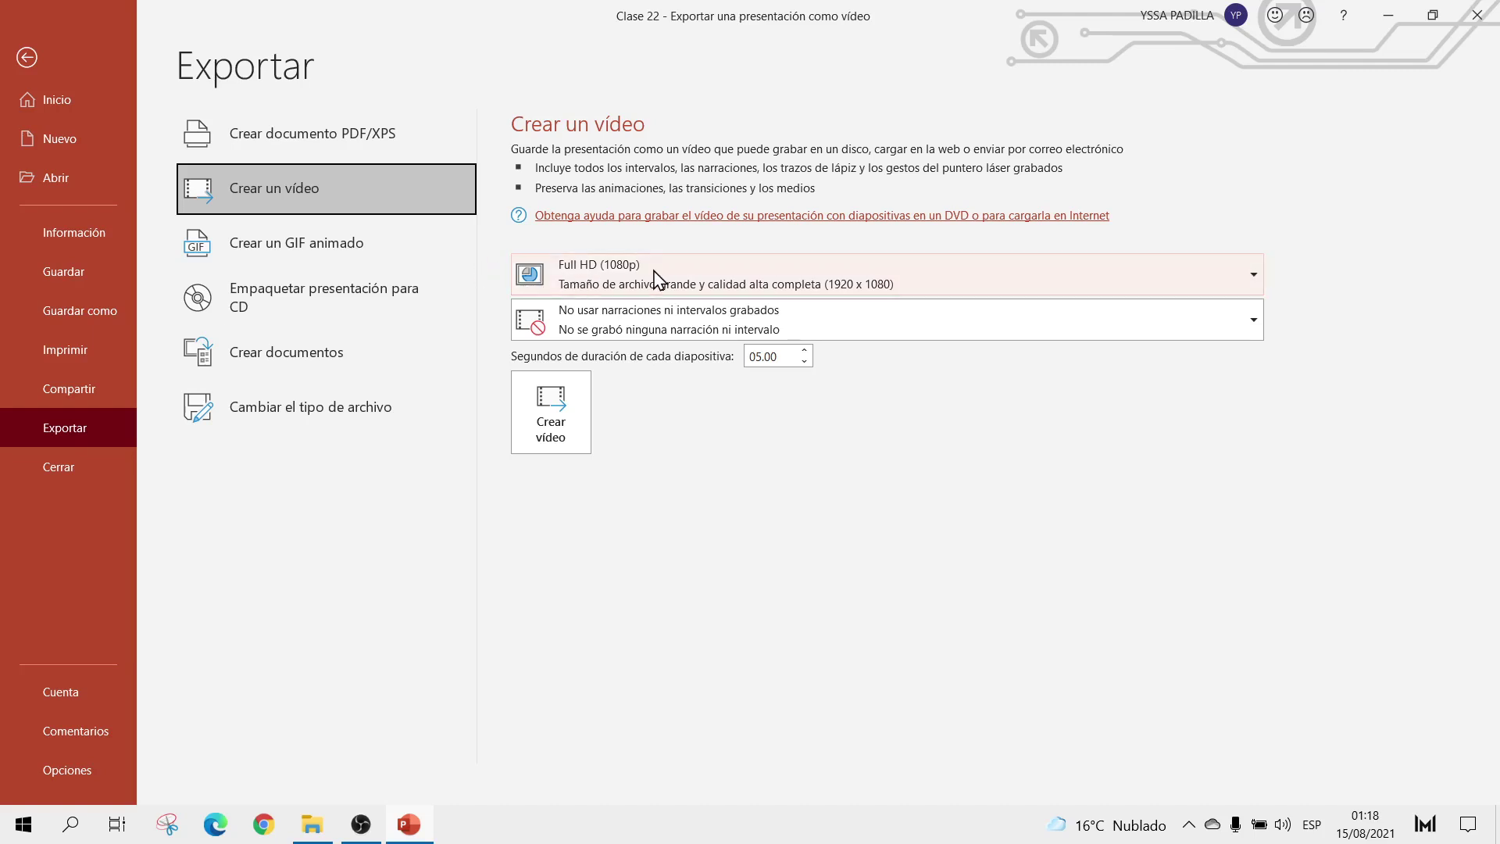
Confirm Full HD (1080p) video quality and leave narrations unchanged at no recorded timings or narrations.
{"action": "left_click", "coordinate": [789, 283]}
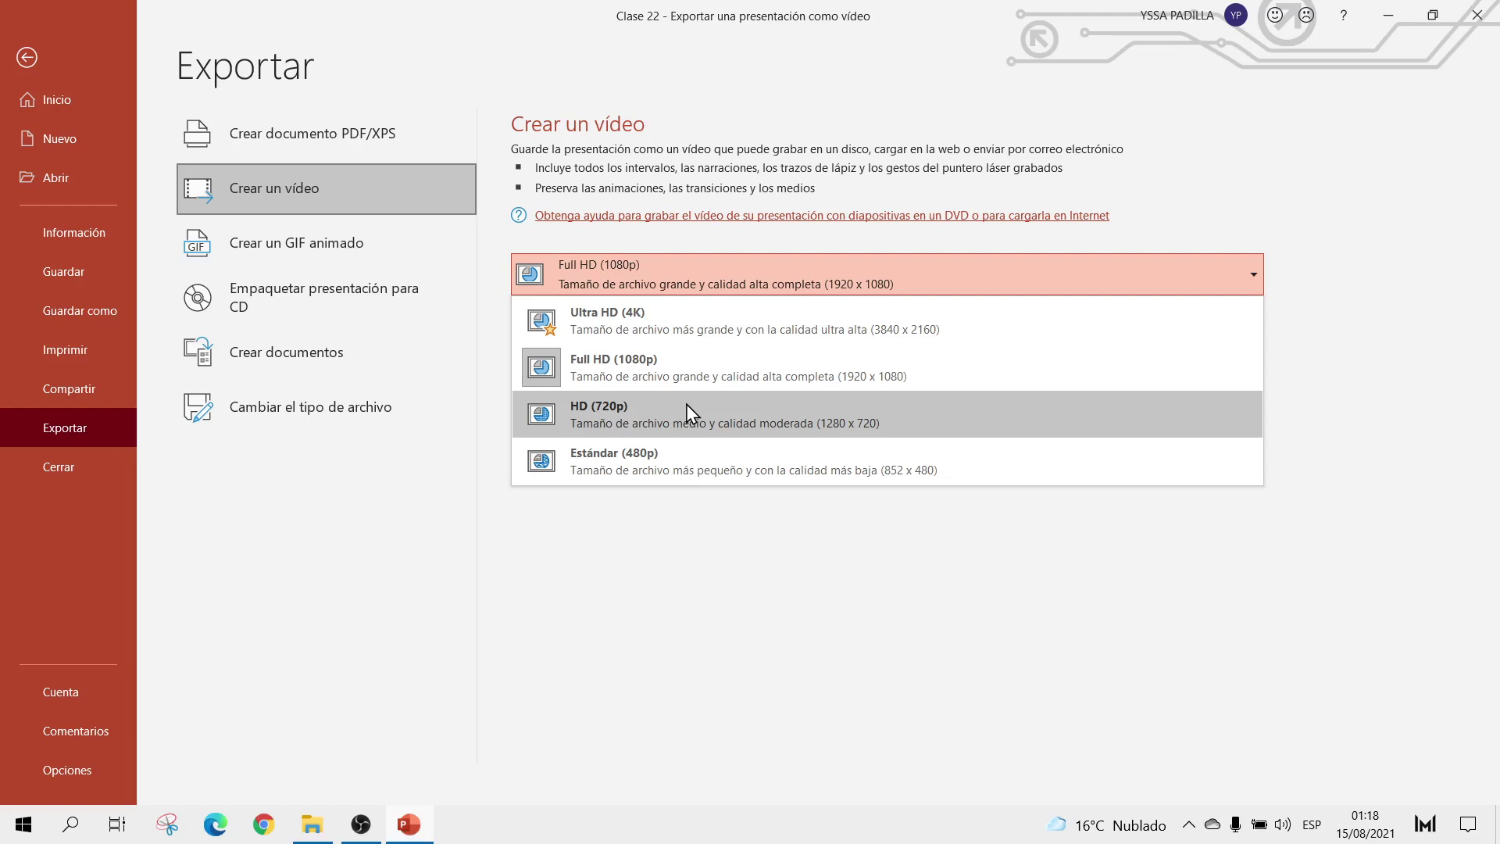
{"action": "left_click", "coordinate": [651, 382]}
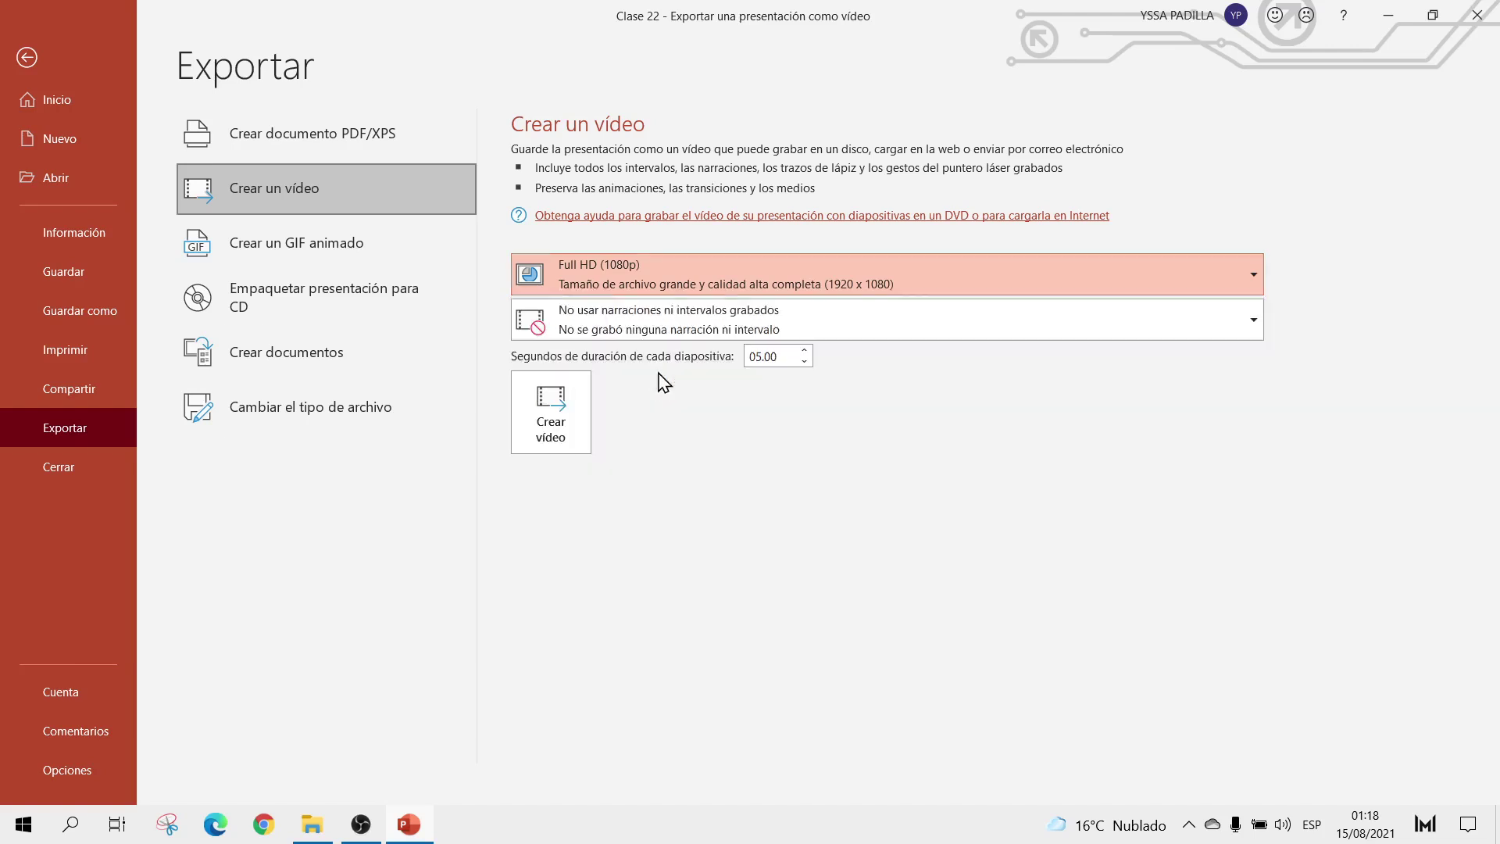
{"action": "left_click", "coordinate": [859, 332]}
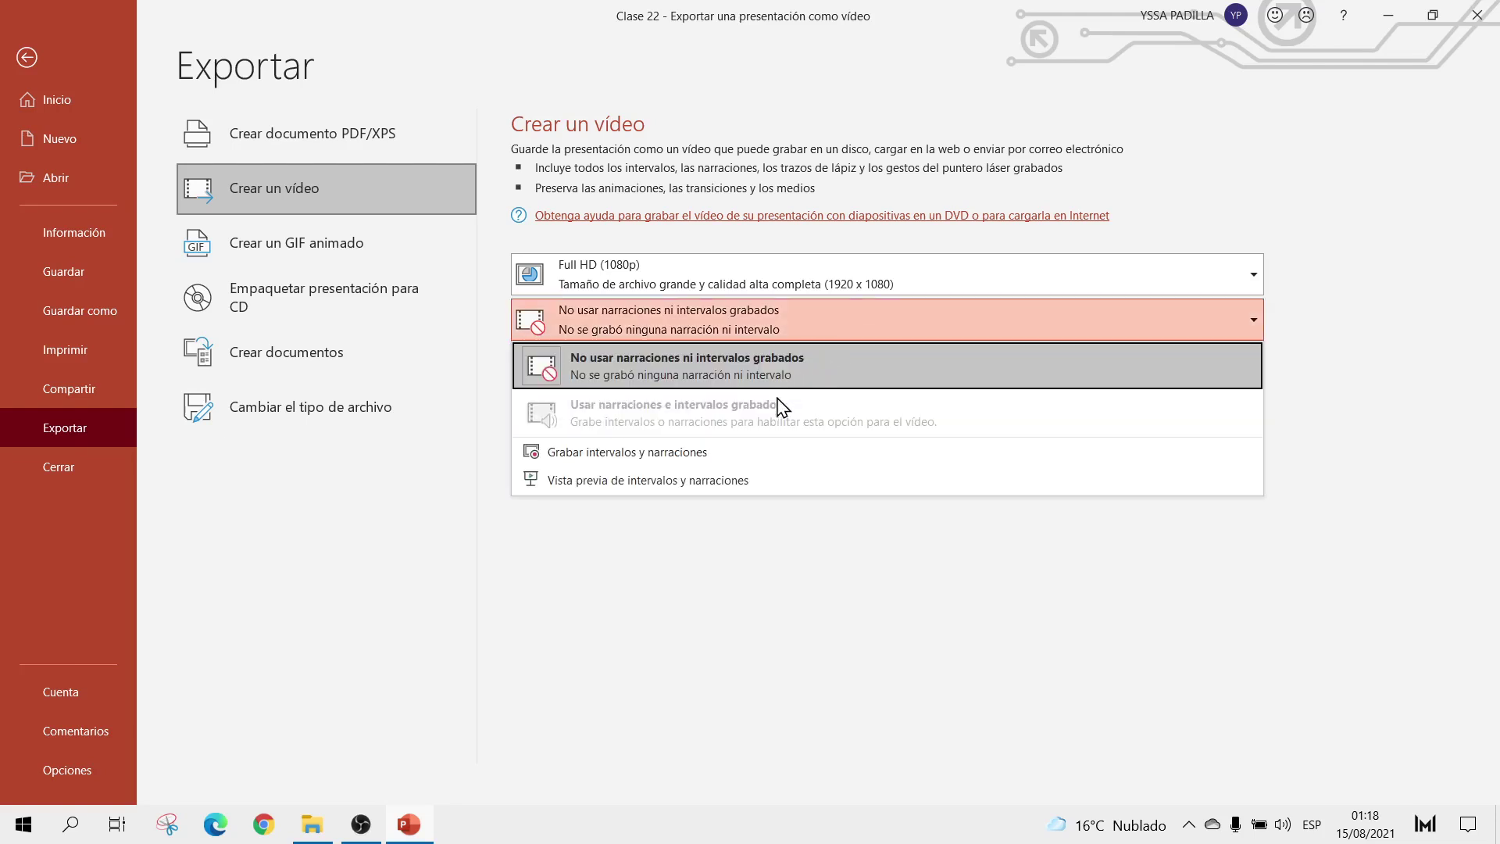
{"action": "key", "text": "Escape"}
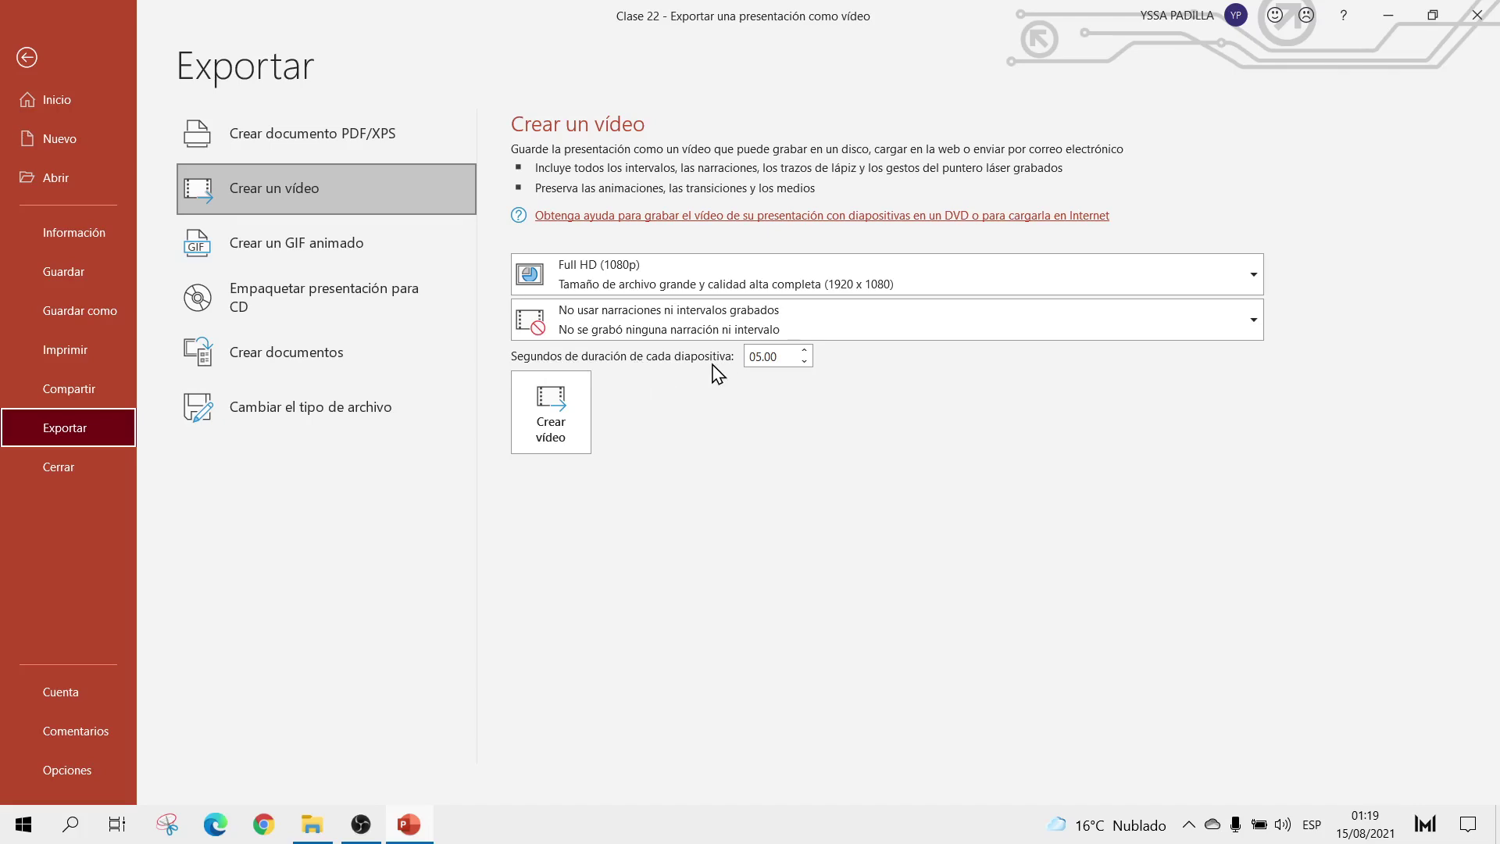
Delete slides 15 through 41 so the deck keeps only its first 14 slides.
{"action": "left_click", "coordinate": [27, 57]}
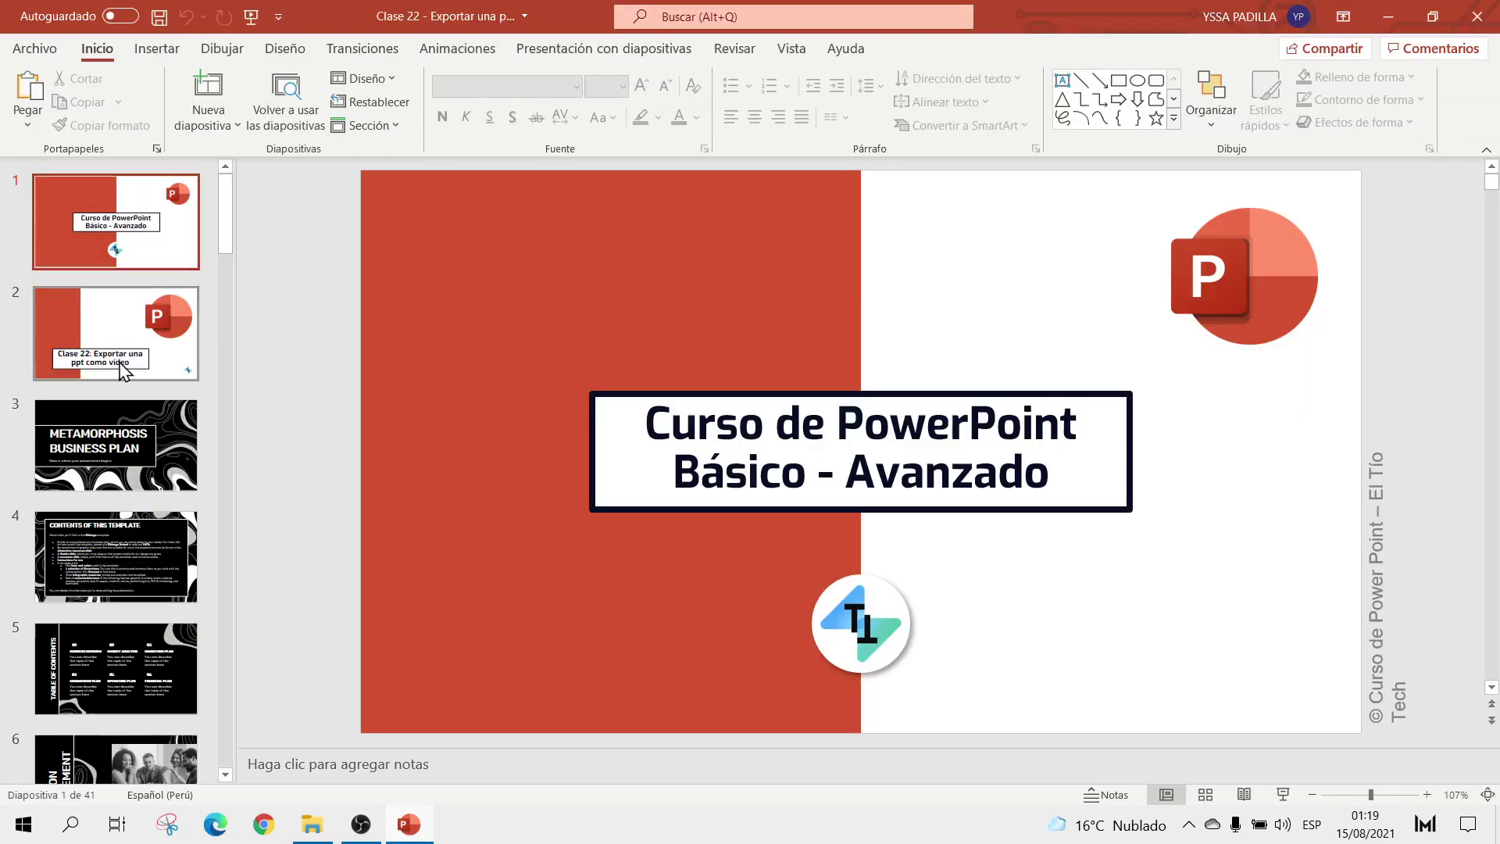
{"action": "scroll", "coordinate": [109, 406], "scroll_direction": "down", "scroll_amount": 3}
{"action": "scroll", "coordinate": [90, 457], "scroll_direction": "down", "scroll_amount": 5}
{"action": "scroll", "coordinate": [91, 457], "scroll_direction": "down", "scroll_amount": 5}
{"action": "scroll", "coordinate": [91, 458], "scroll_direction": "down", "scroll_amount": 7}
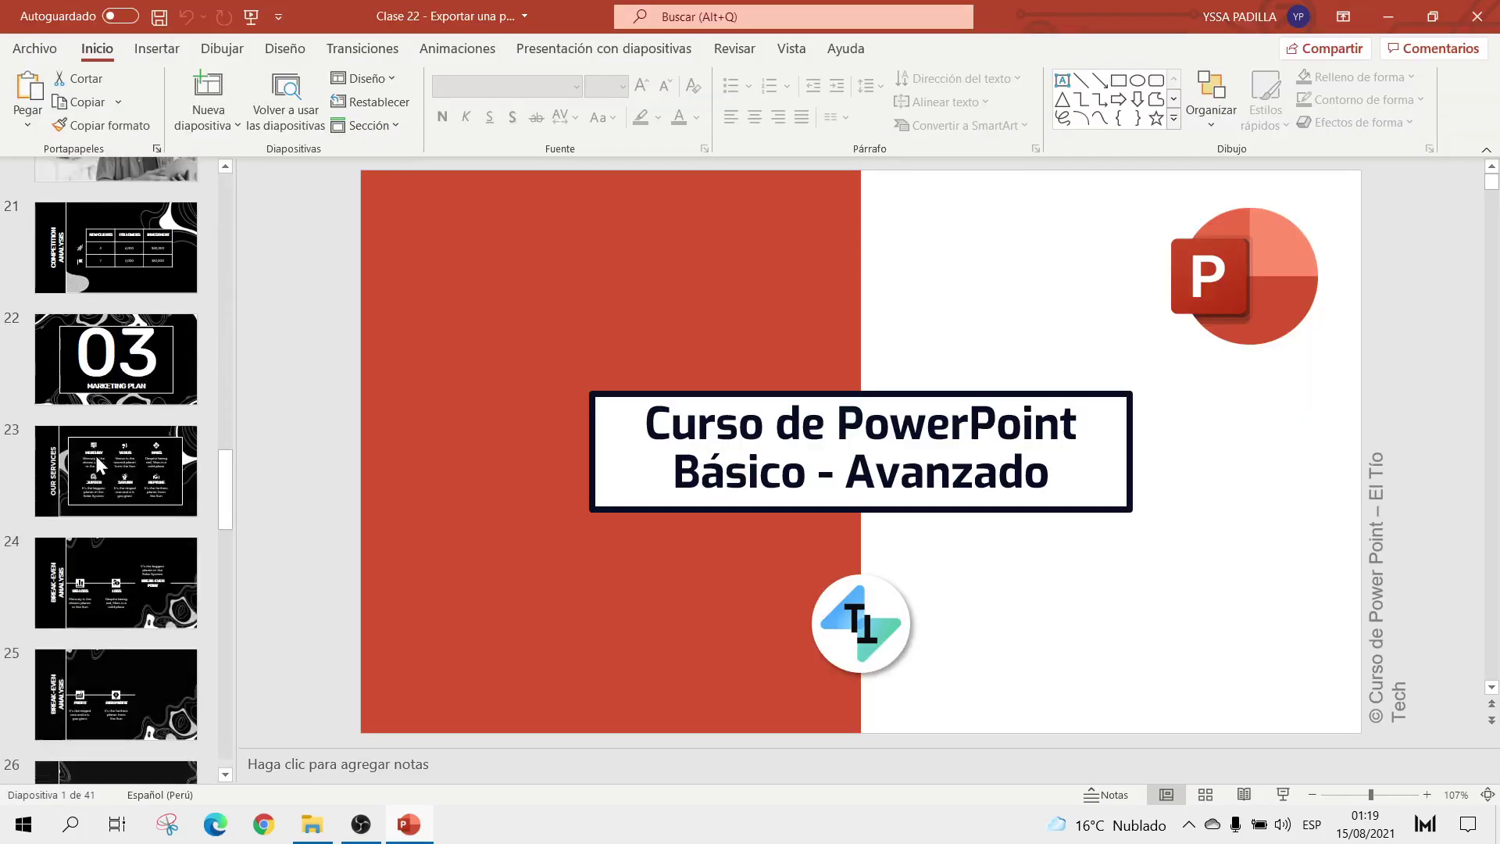
{"action": "scroll", "coordinate": [94, 437], "scroll_direction": "up", "scroll_amount": 3}
{"action": "scroll", "coordinate": [91, 380], "scroll_direction": "up", "scroll_amount": 4}
{"action": "scroll", "coordinate": [92, 380], "scroll_direction": "up", "scroll_amount": 2}
{"action": "left_click", "coordinate": [109, 382]}
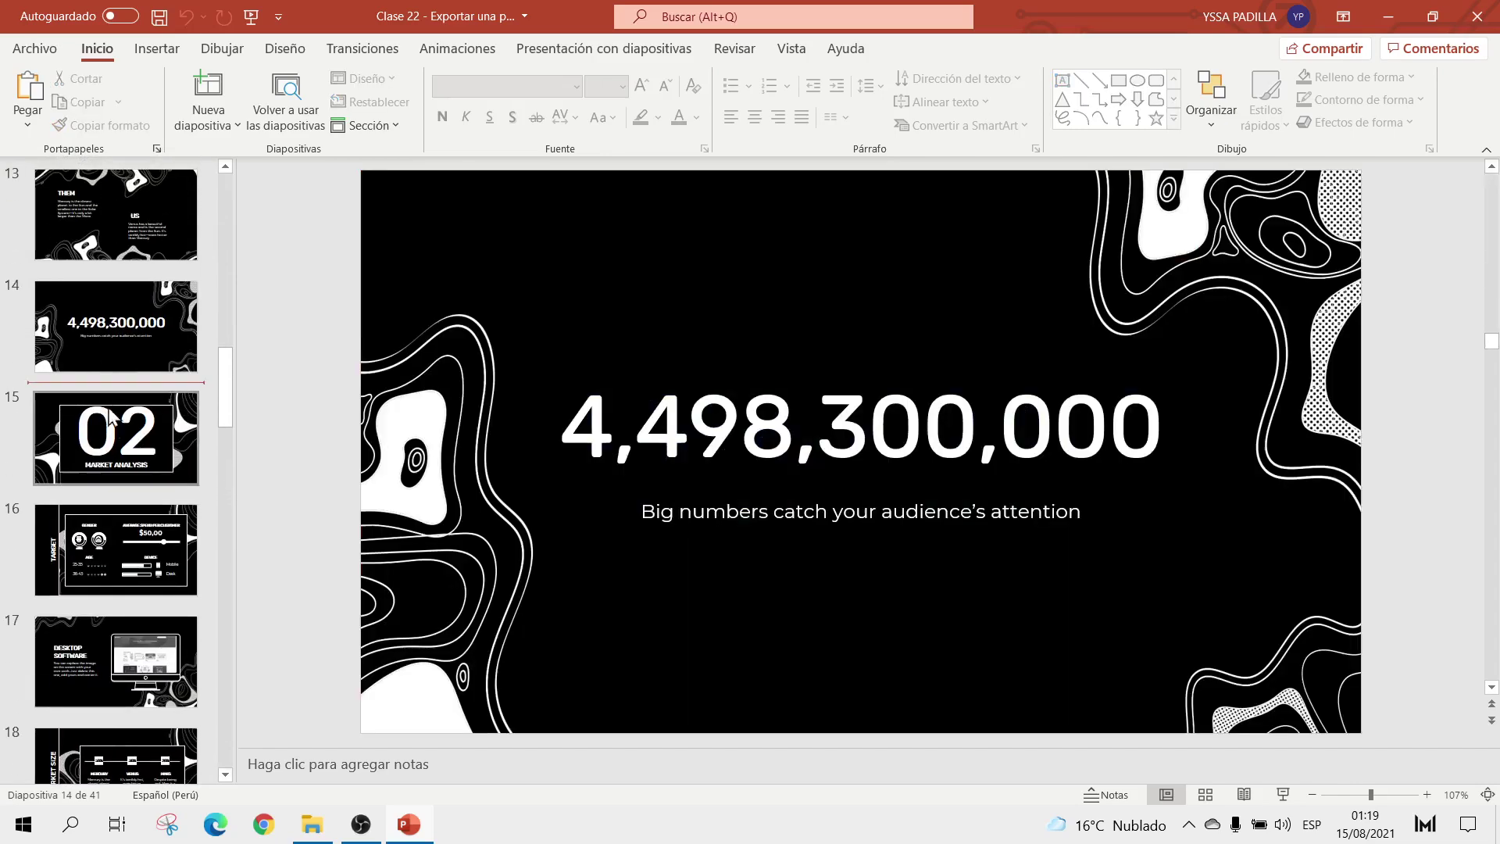
{"action": "left_click", "coordinate": [110, 418]}
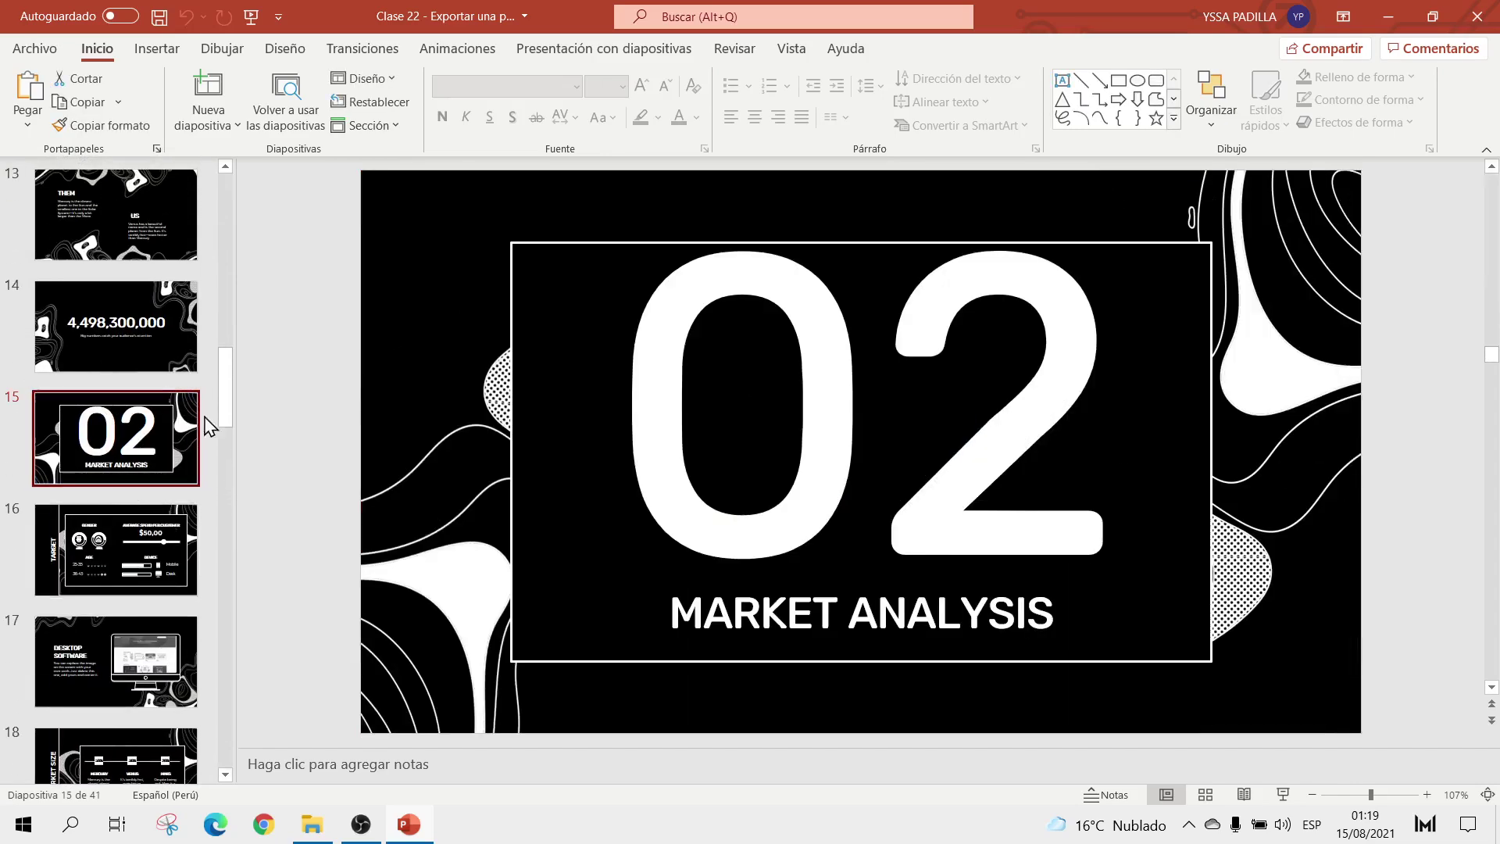
{"action": "left_click_drag", "start_coordinate": [225, 383], "coordinate": [225, 730]}
{"action": "left_click", "coordinate": [144, 708], "text": "shift"}
{"action": "key", "text": "Delete"}
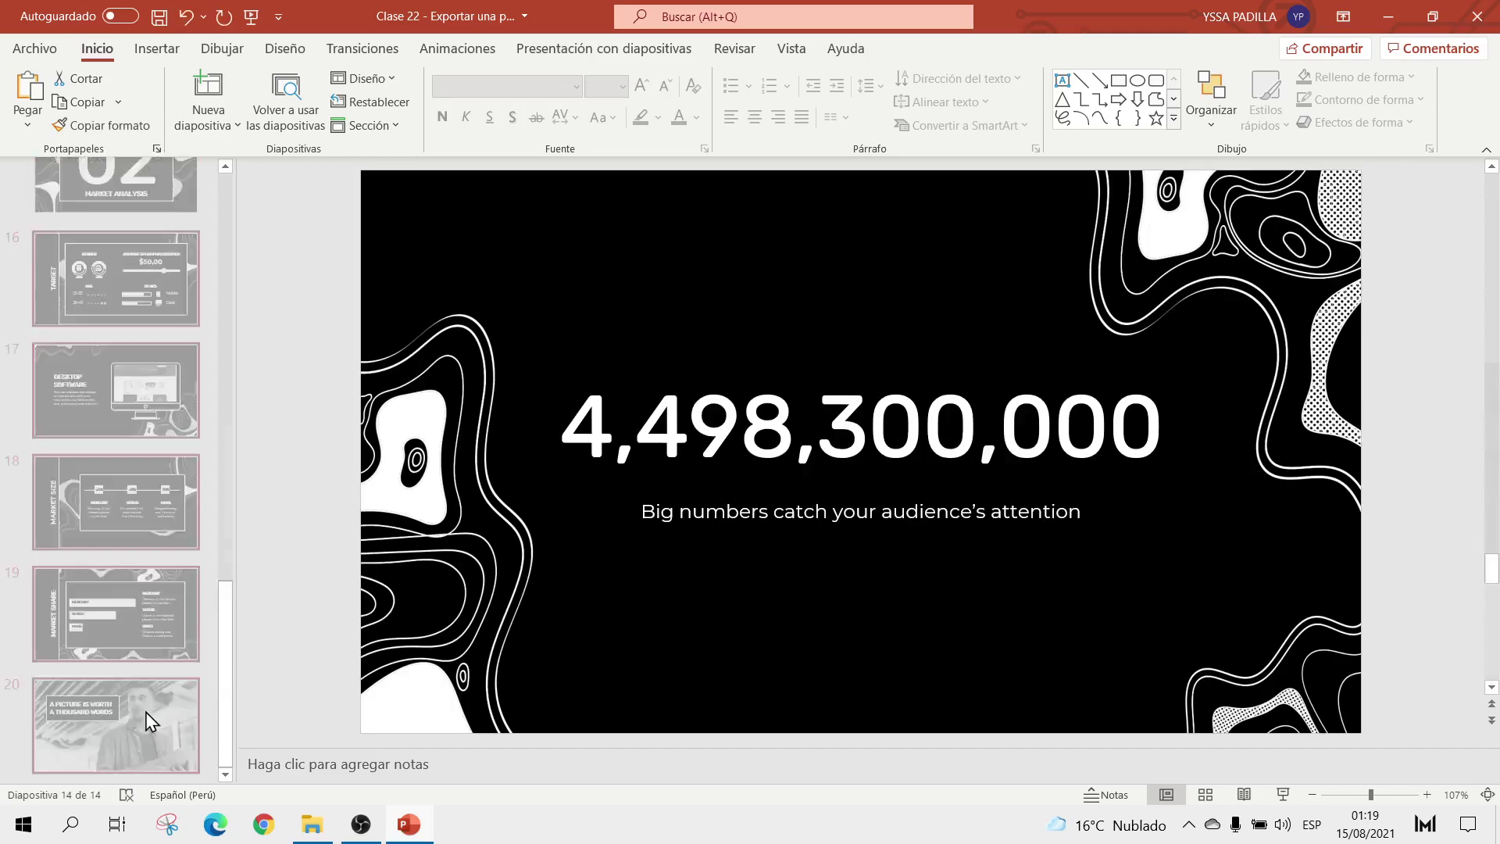
Set up the video export with 05.00 seconds spent on each slide.
{"action": "scroll", "coordinate": [145, 711], "scroll_direction": "up", "scroll_amount": 5}
{"action": "scroll", "coordinate": [146, 711], "scroll_direction": "down", "scroll_amount": 1}
{"action": "scroll", "coordinate": [148, 703], "scroll_direction": "down", "scroll_amount": 3}
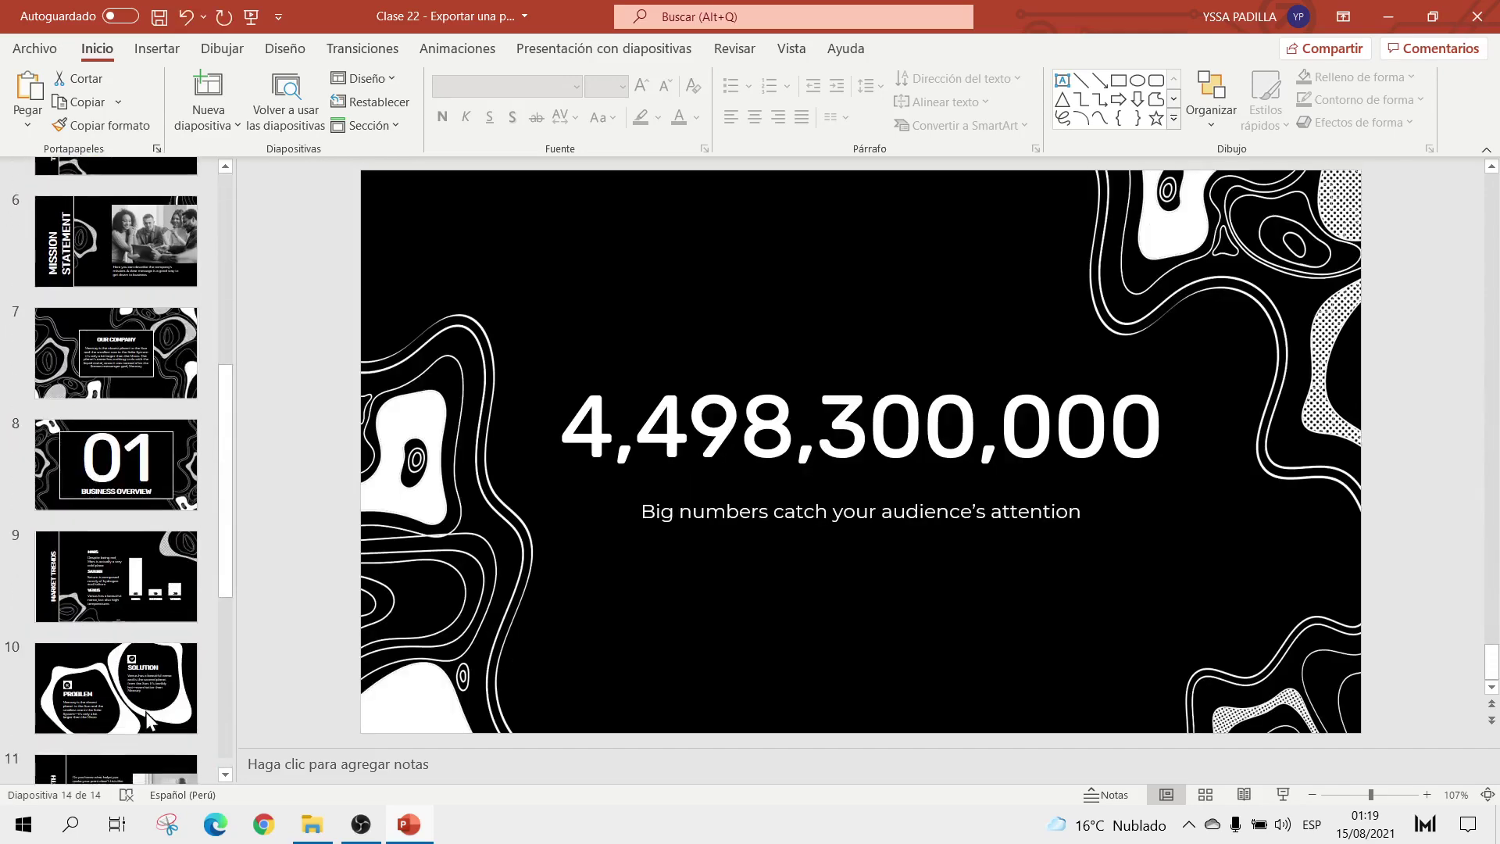
{"action": "scroll", "coordinate": [118, 547], "scroll_direction": "up", "scroll_amount": 4}
{"action": "left_click", "coordinate": [26, 47]}
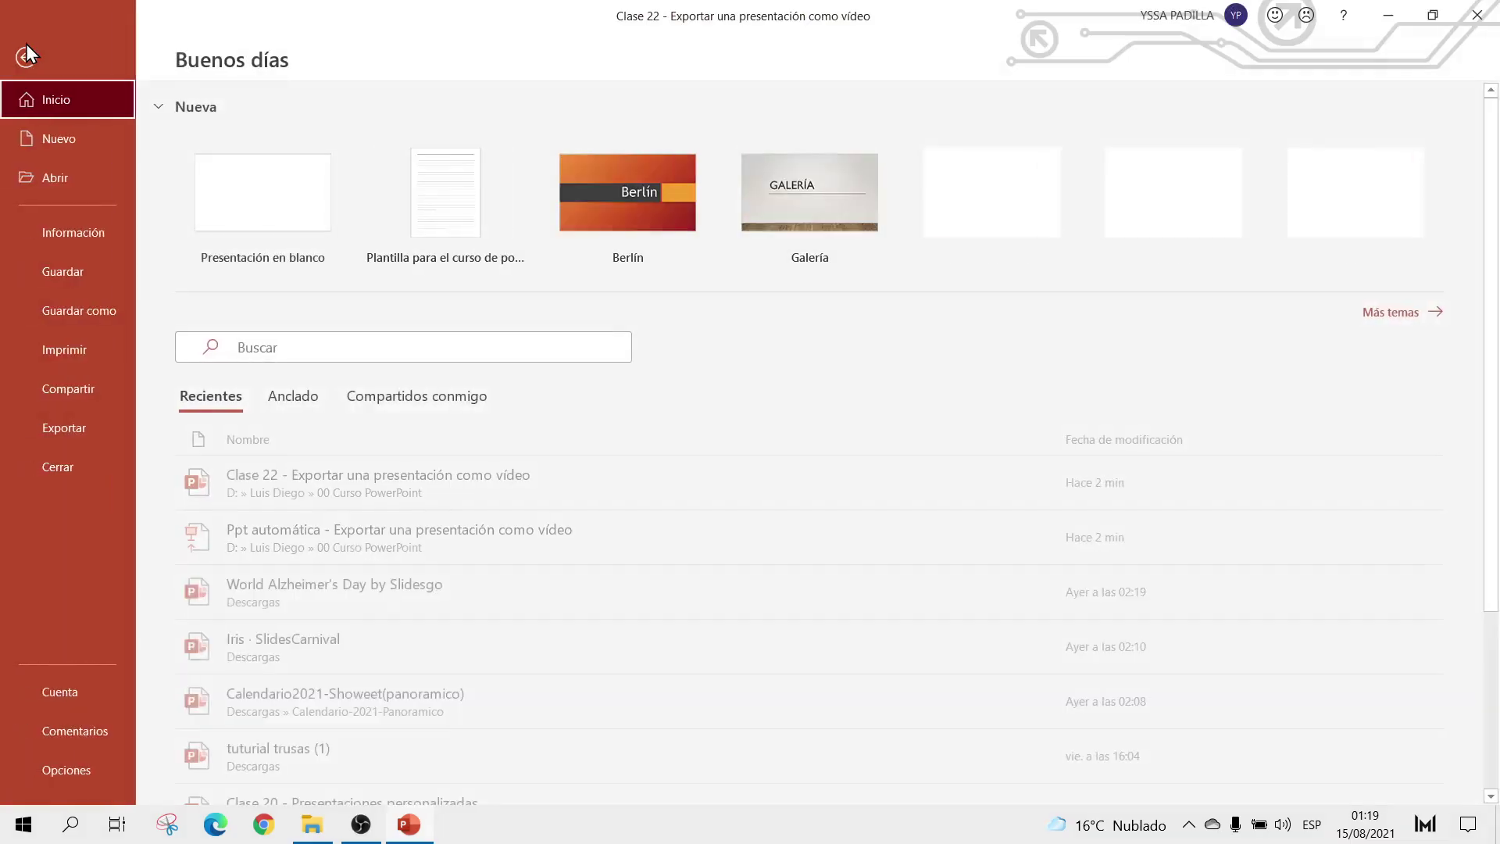
{"action": "left_click", "coordinate": [77, 428]}
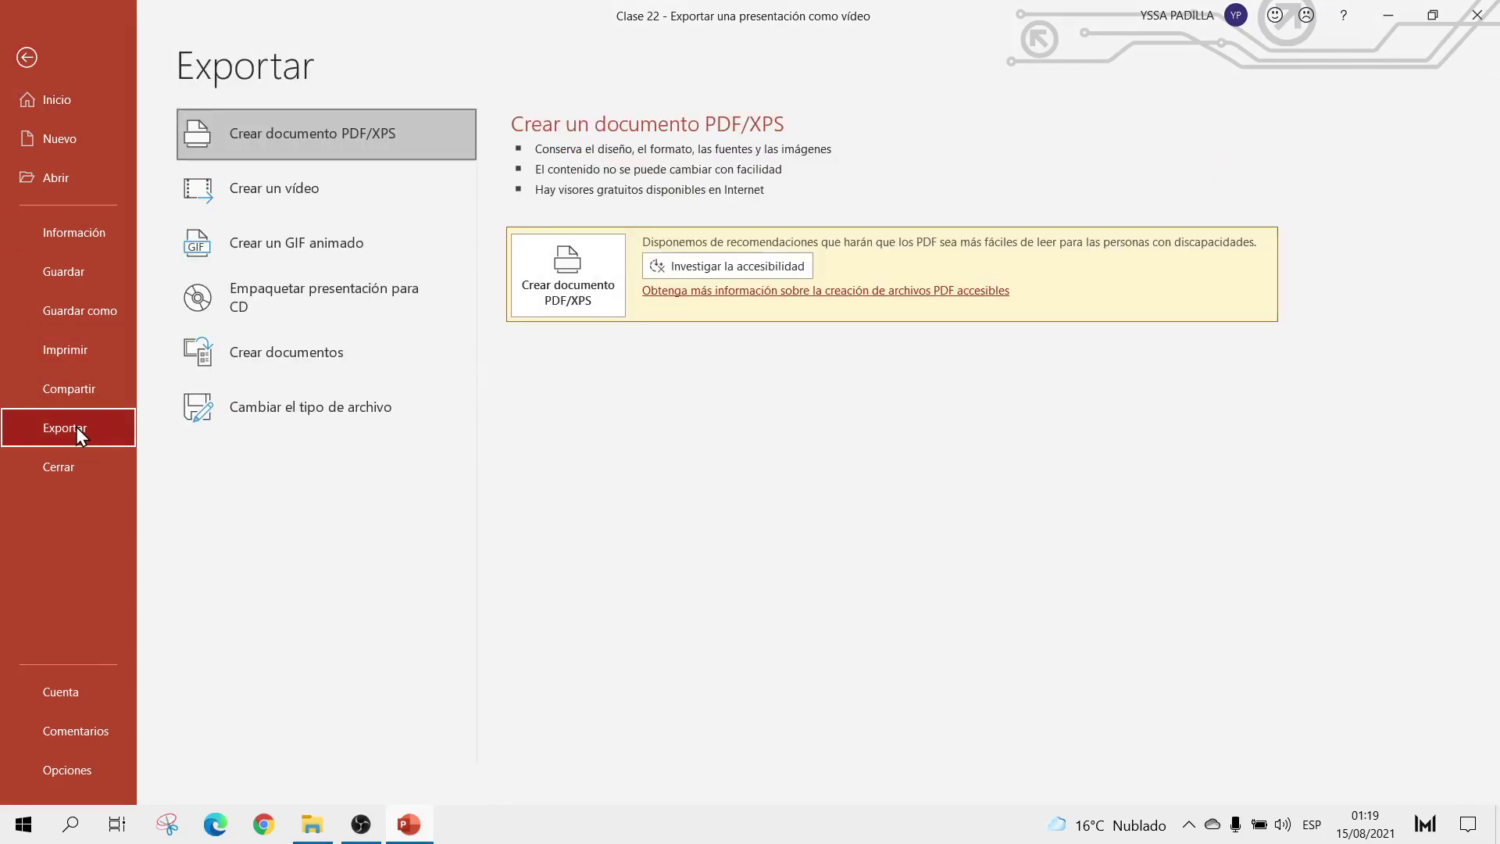
{"action": "left_click", "coordinate": [313, 190]}
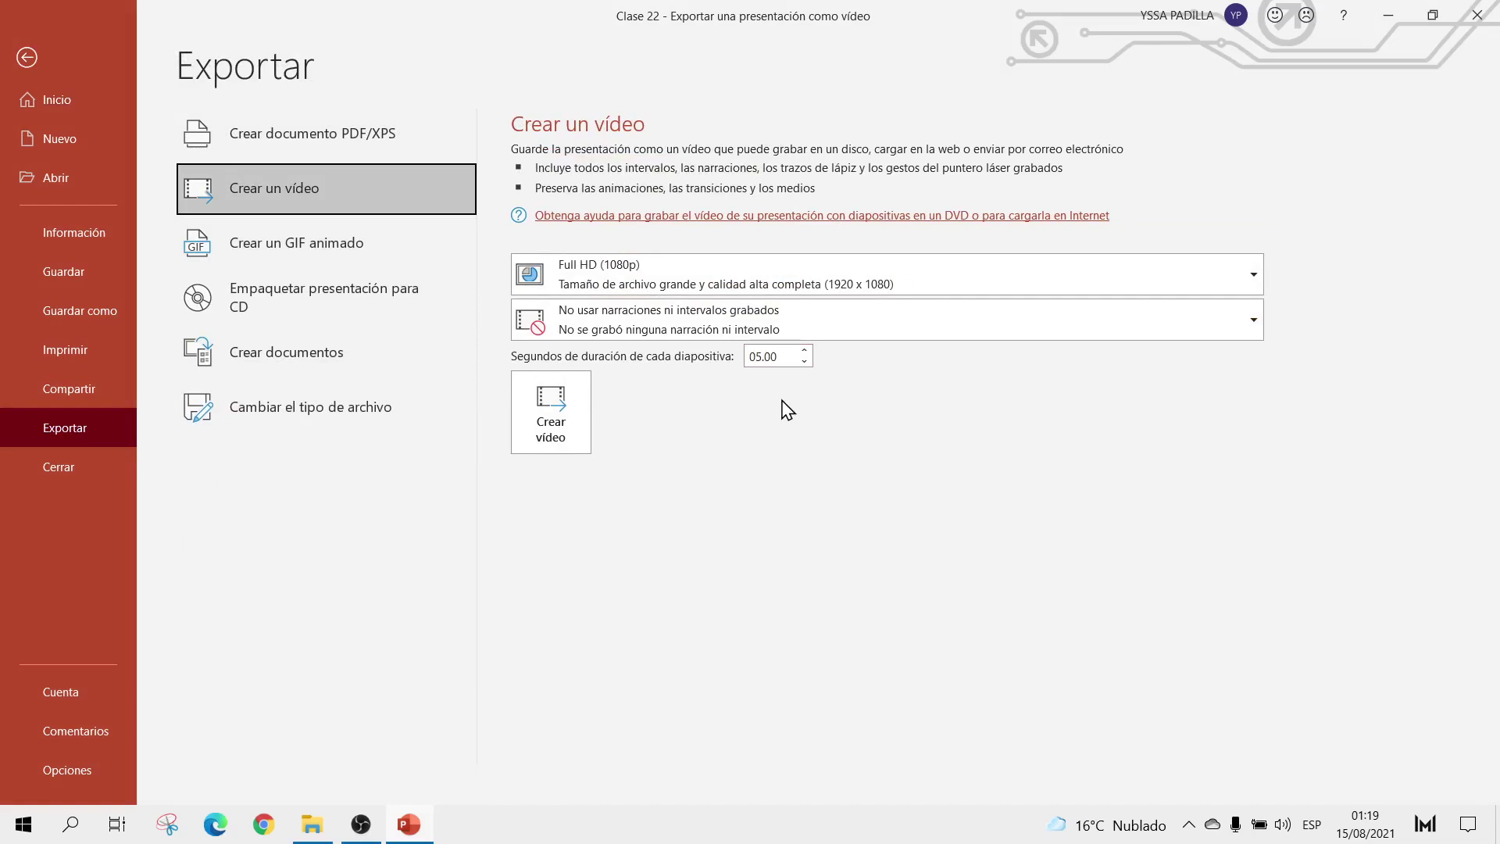
{"action": "left_click", "coordinate": [777, 355]}
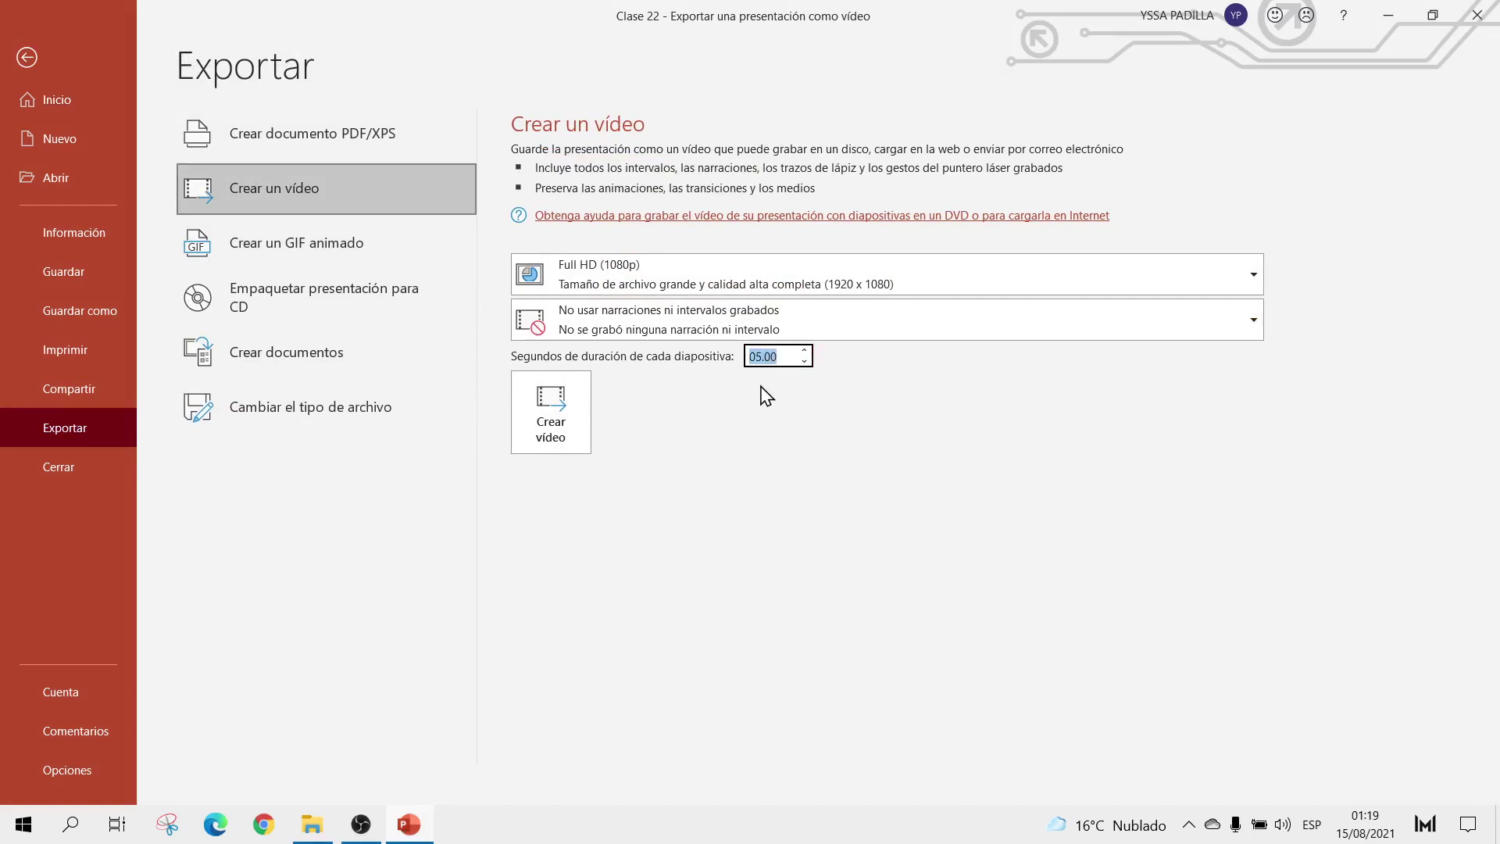
{"action": "left_click", "coordinate": [748, 435]}
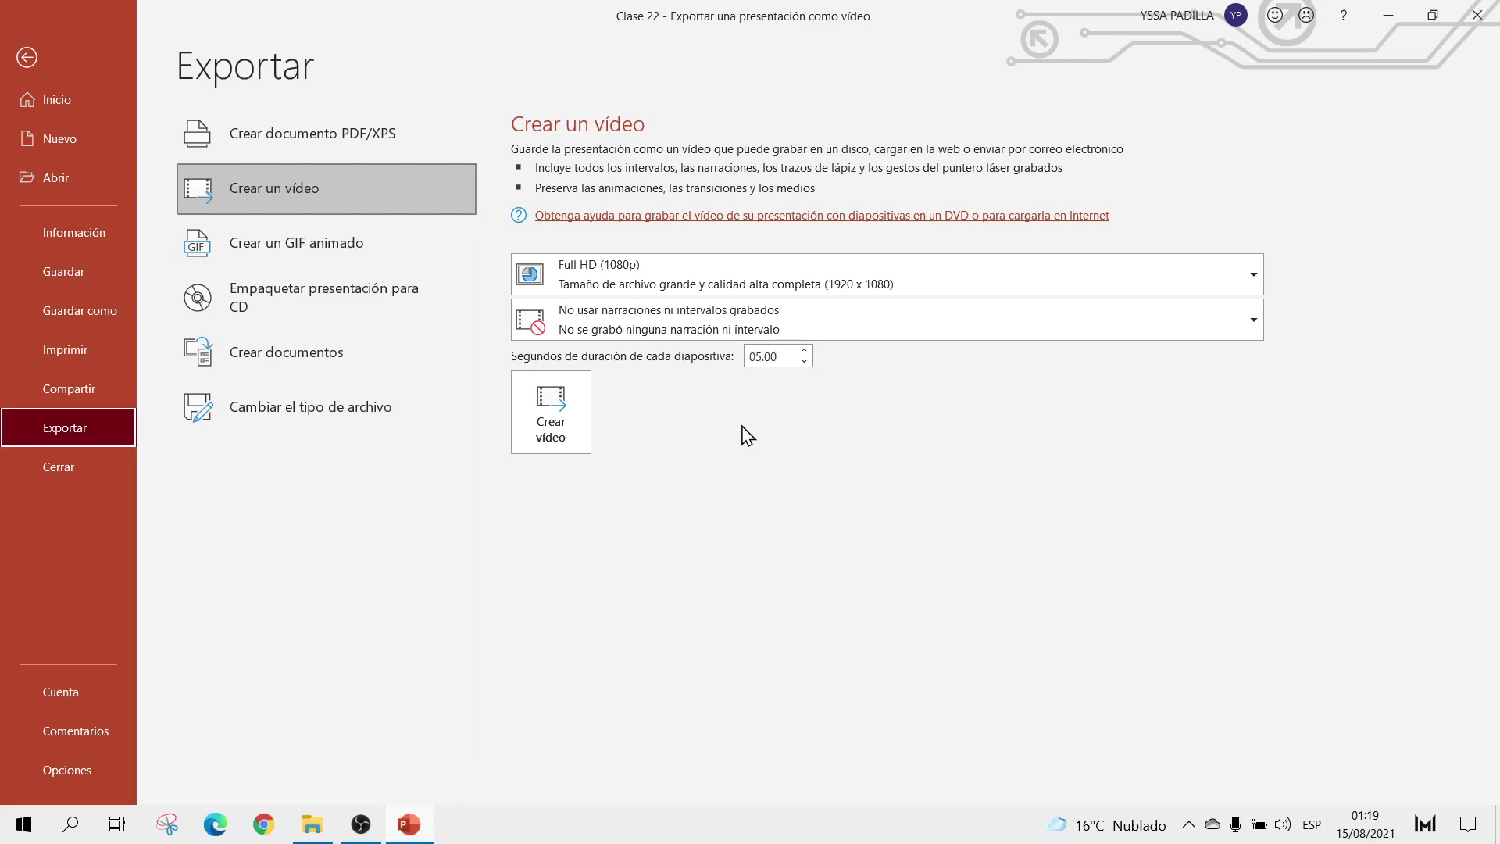
Create the MP4 video saved as 'Ppt vídeo - Exportar una presentación como video'.
{"action": "left_click", "coordinate": [539, 418]}
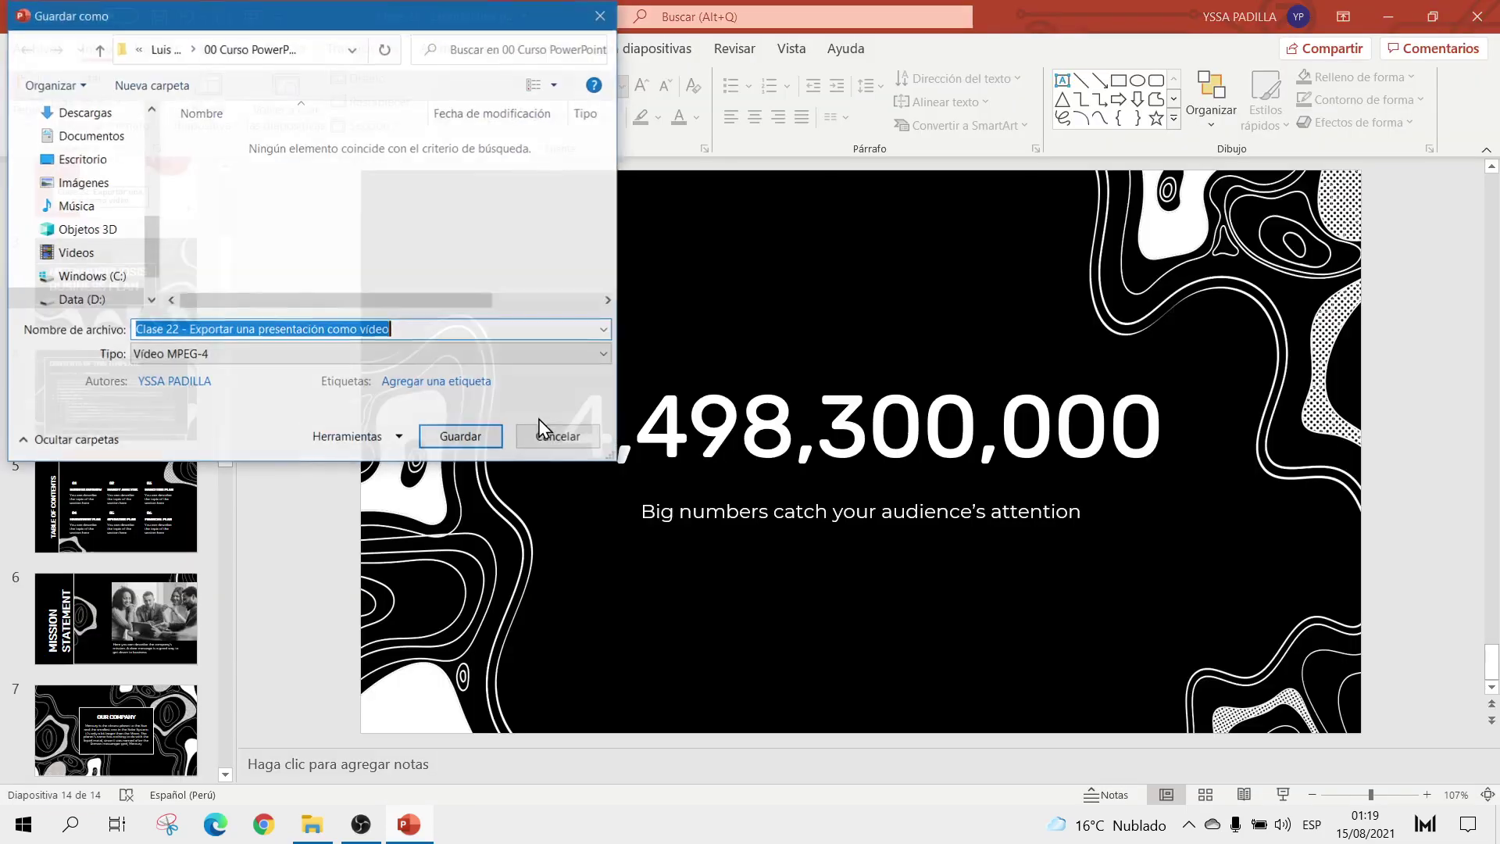
{"action": "left_click_drag", "start_coordinate": [181, 329], "coordinate": [121, 332]}
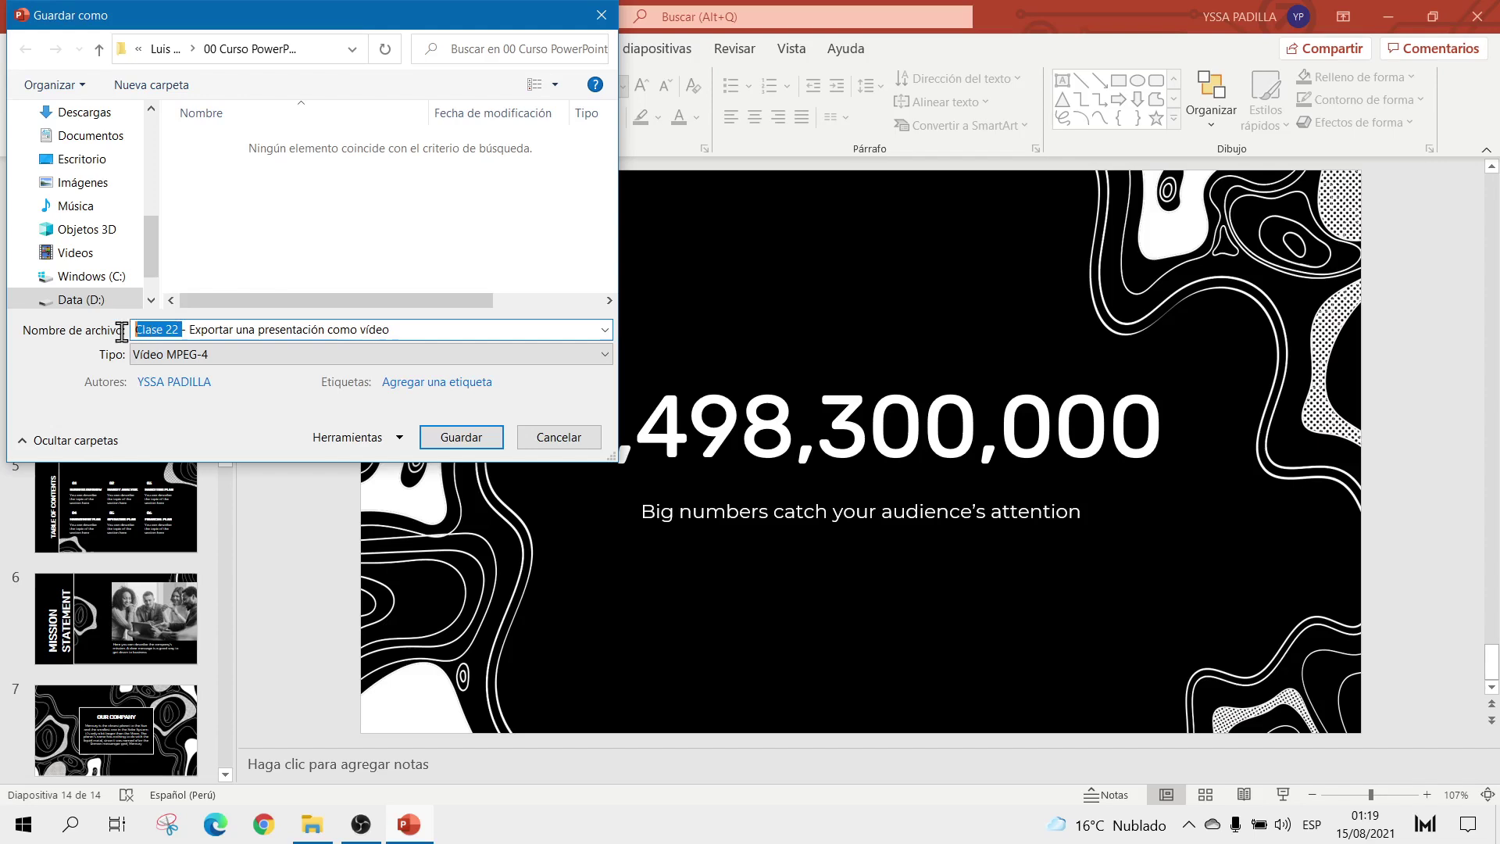
{"action": "type", "text": "Pp"}
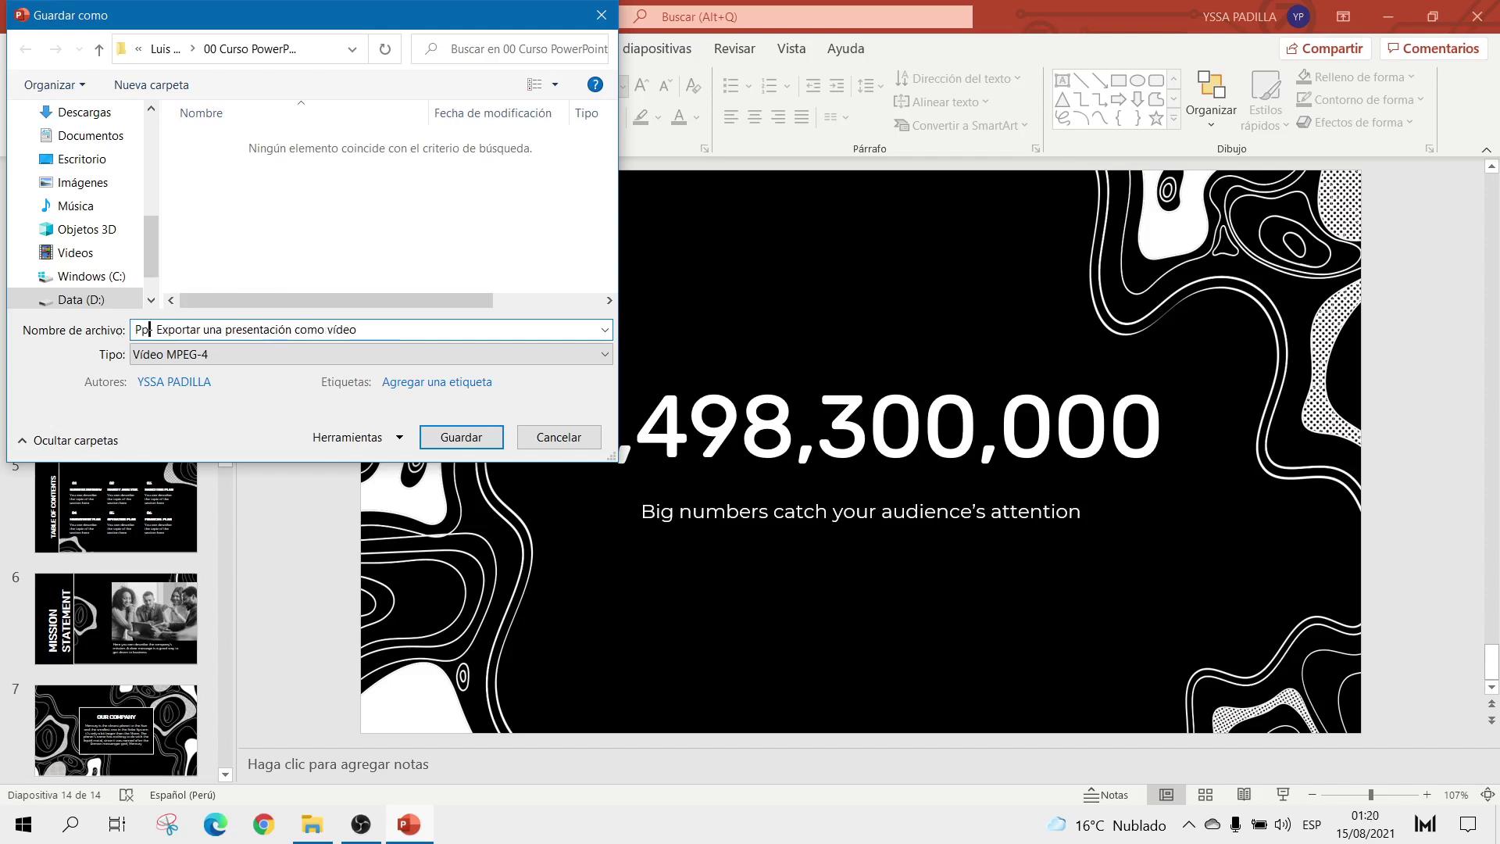
{"action": "type", "text": "t vídeo"}
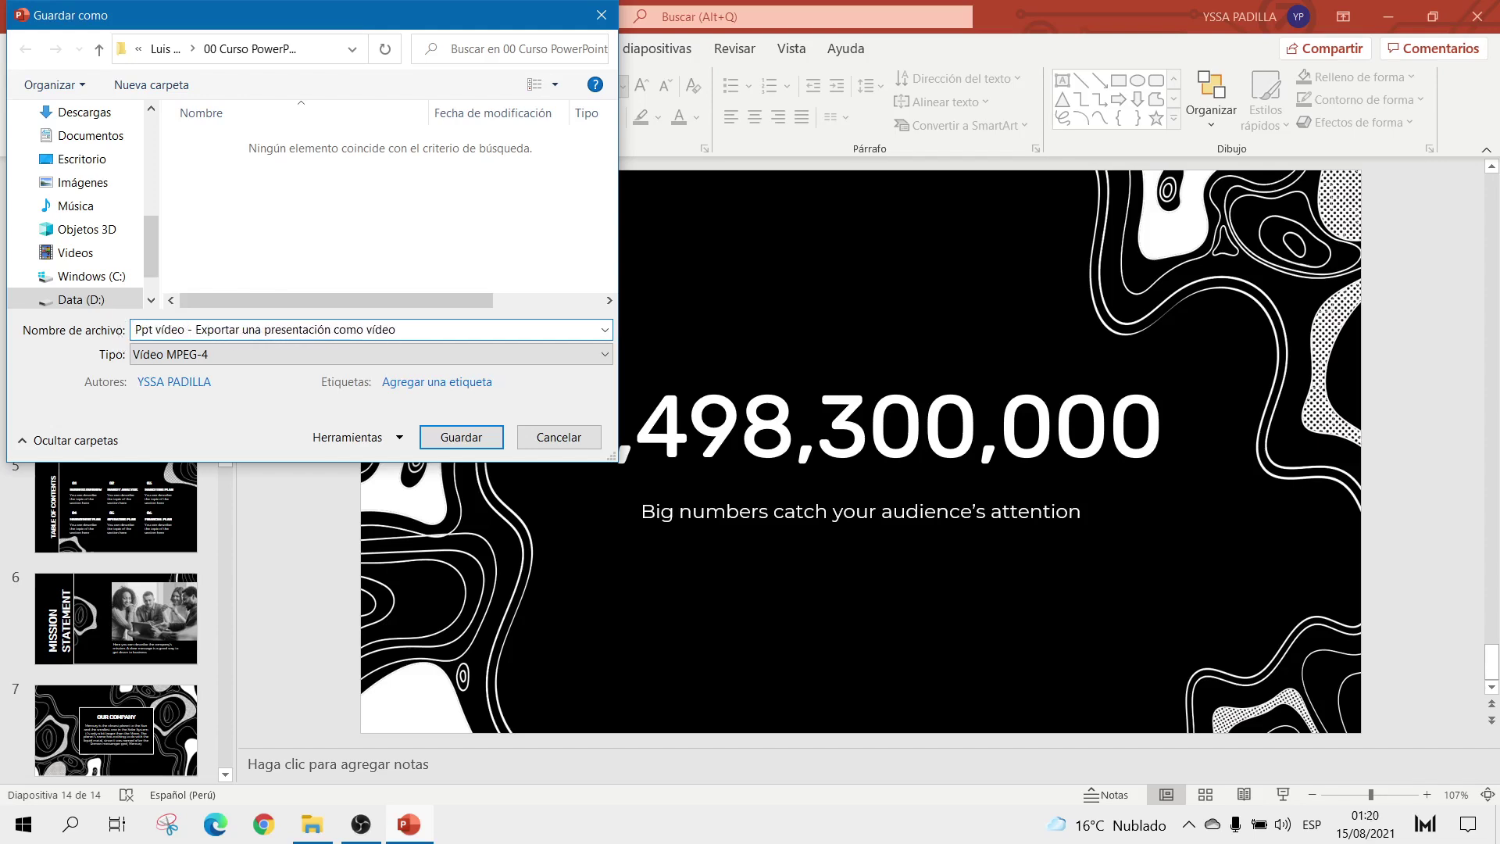
{"action": "left_click", "coordinate": [473, 439]}
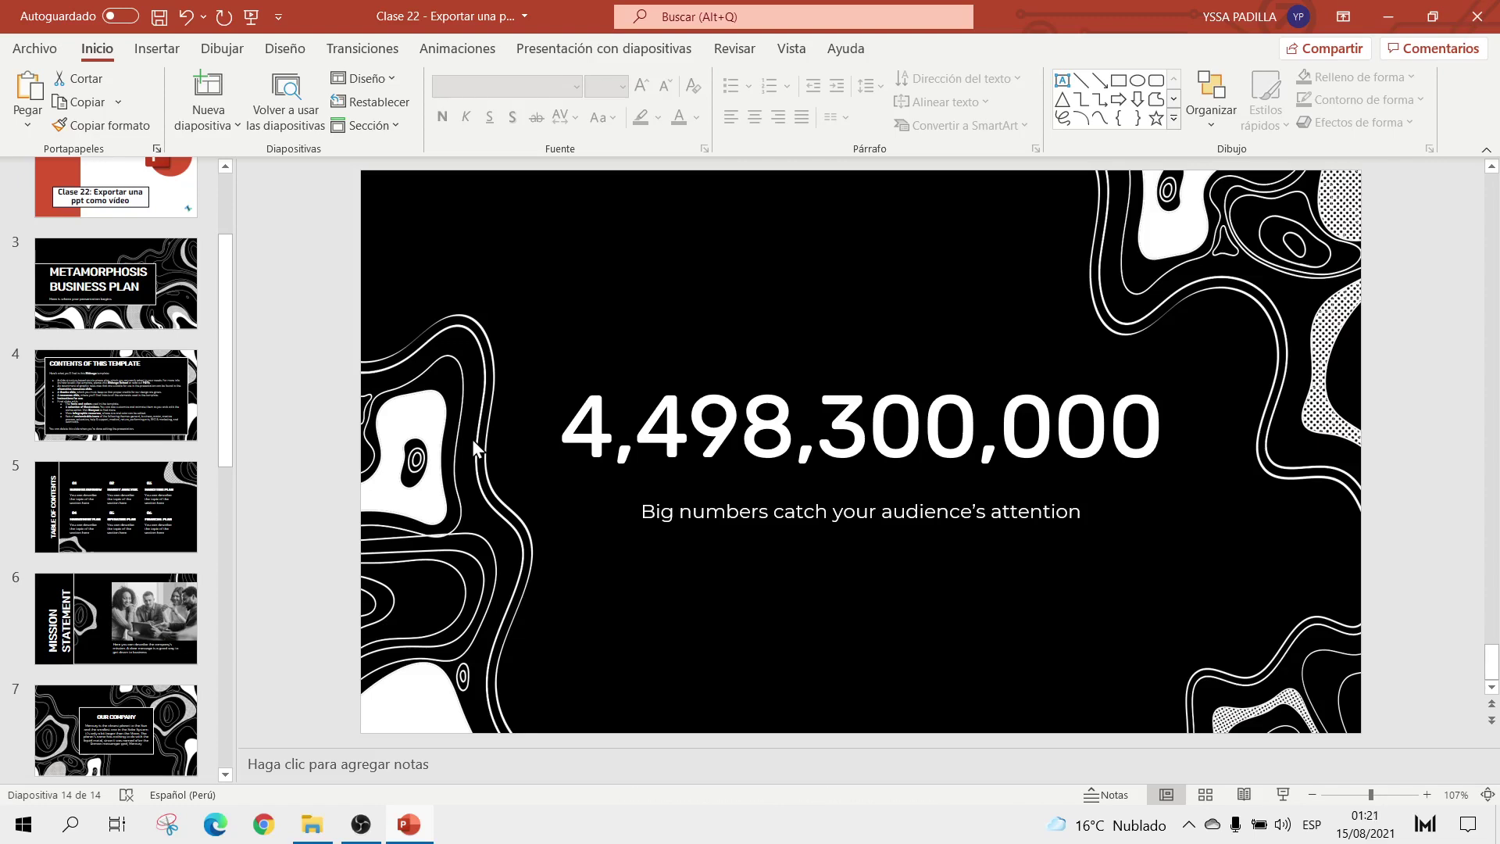
Play the exported Ppt vídeo MP4 maximized in Media Player Classic, then close the player.
{"action": "left_click", "coordinate": [320, 826]}
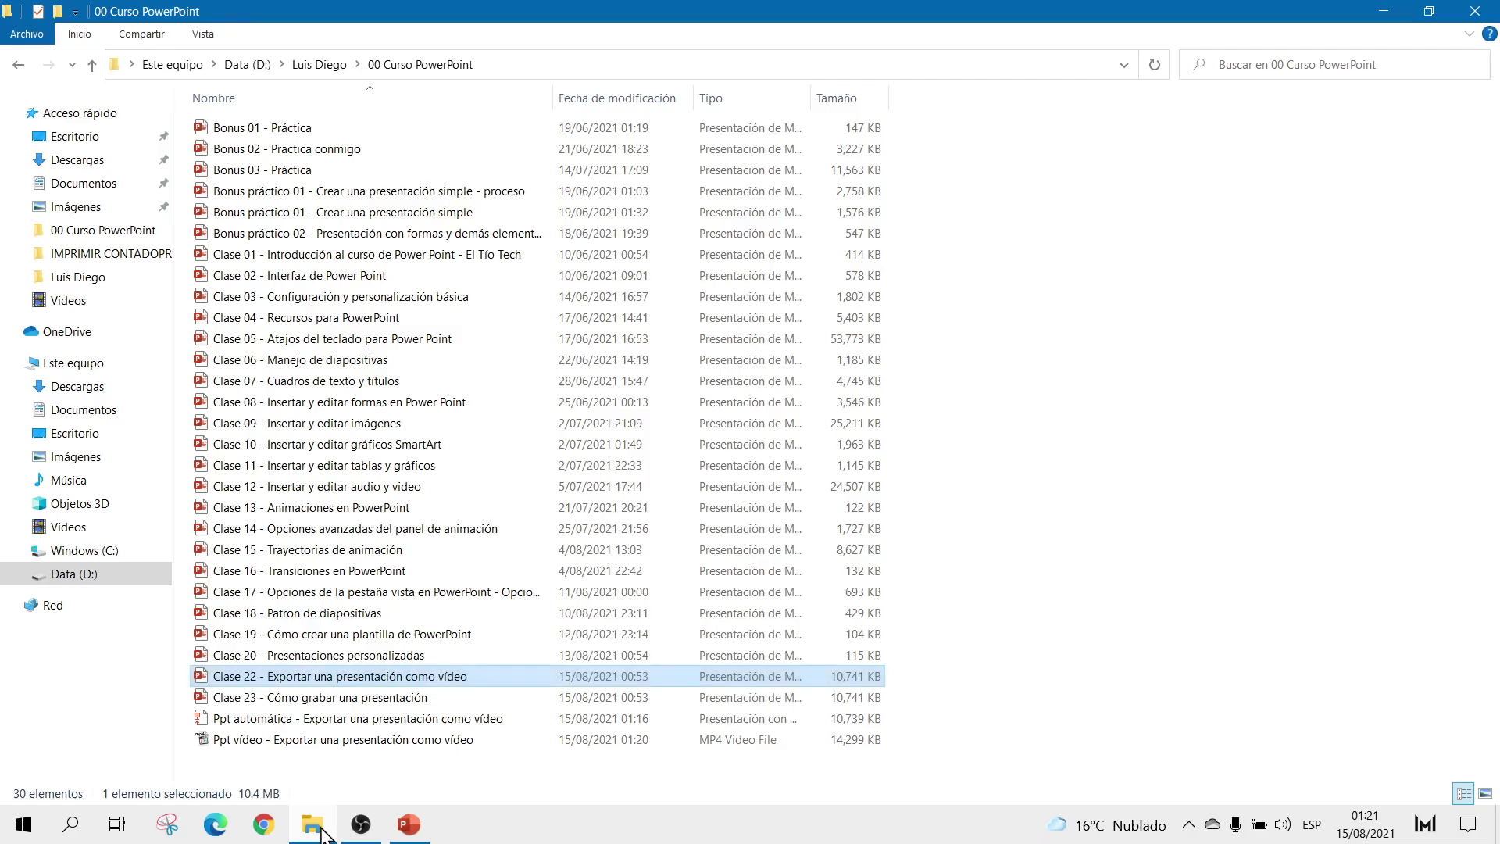
{"action": "double_click", "coordinate": [302, 746]}
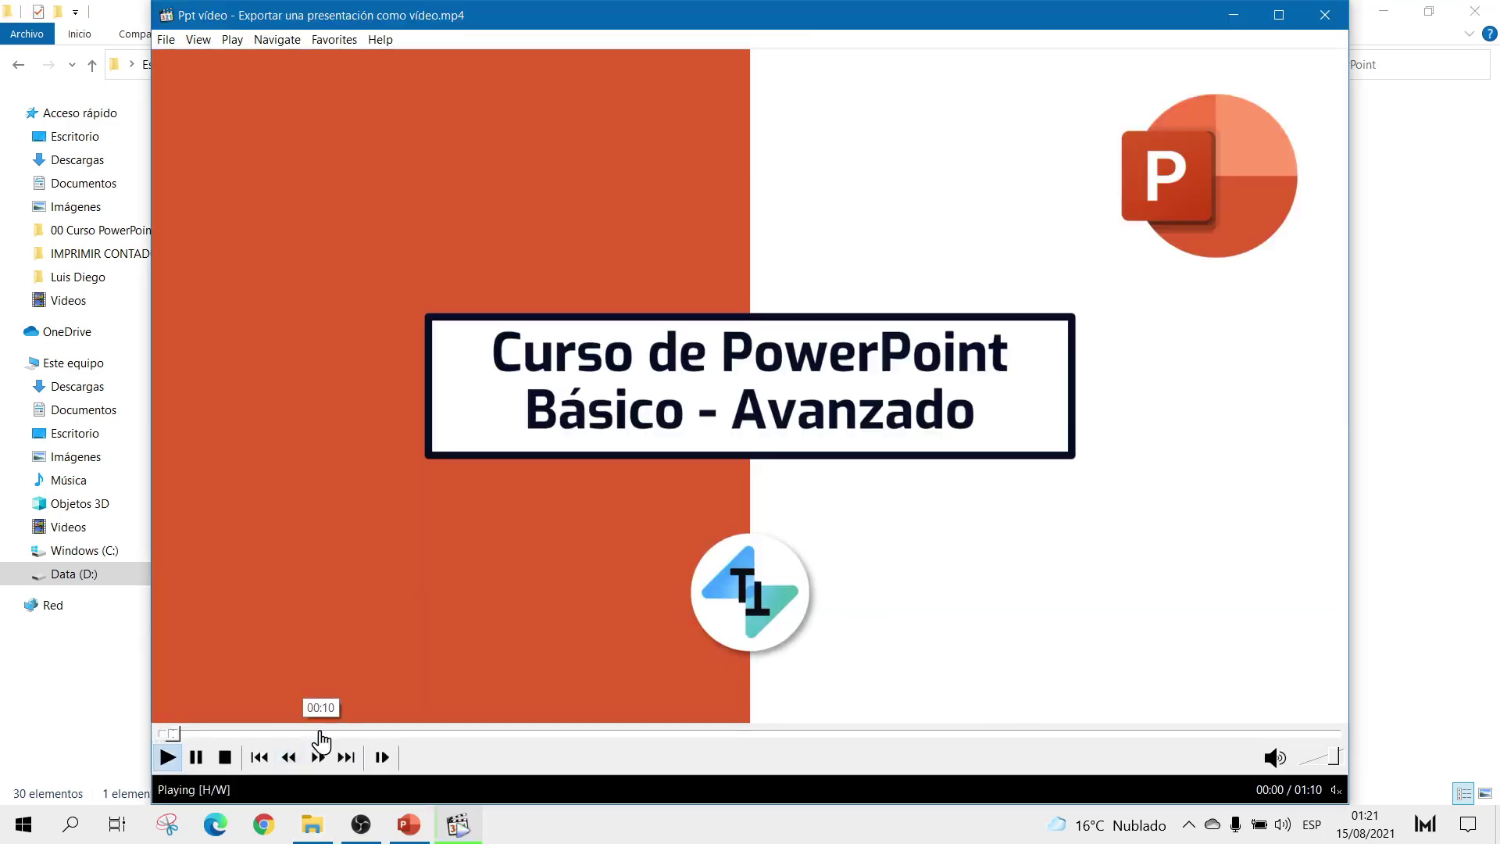
{"action": "left_click", "coordinate": [1279, 17]}
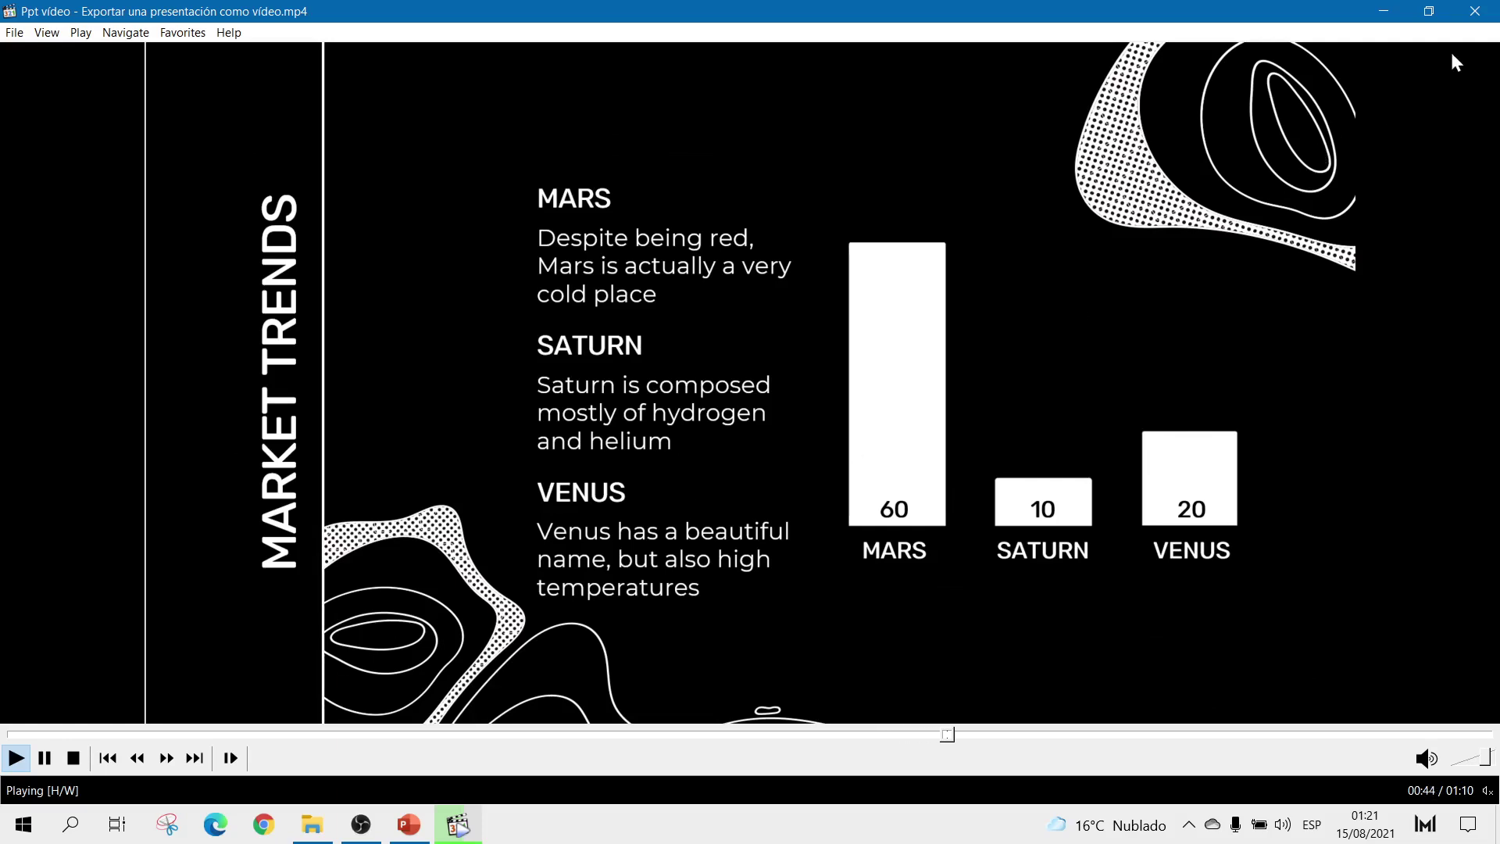
{"action": "left_click", "coordinate": [1474, 11]}
{"action": "left_click", "coordinate": [409, 824]}
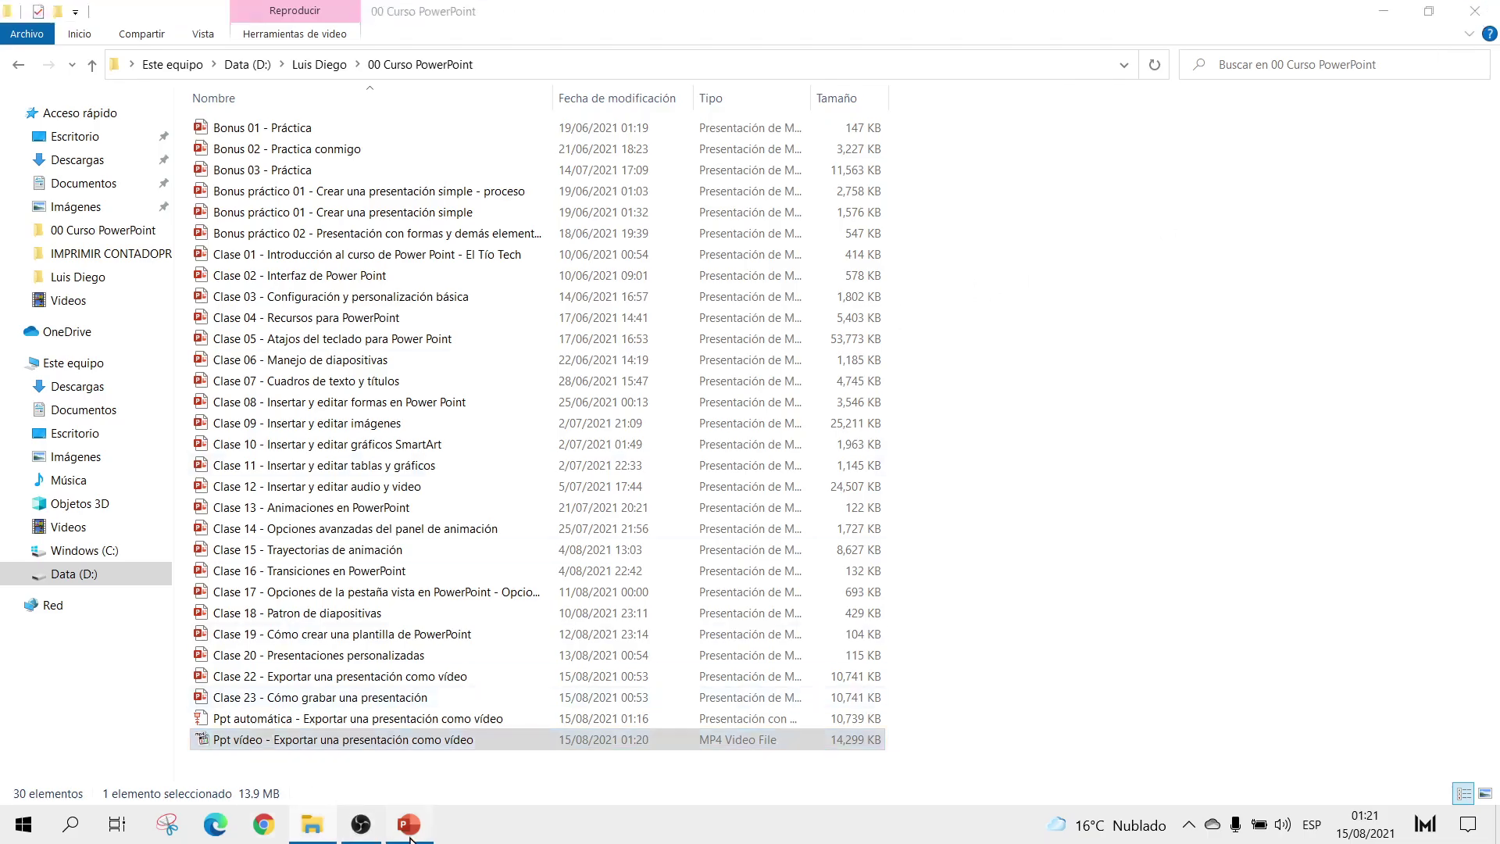
Add a blank slide 15 at the end of the deck.
{"action": "left_click", "coordinate": [34, 48]}
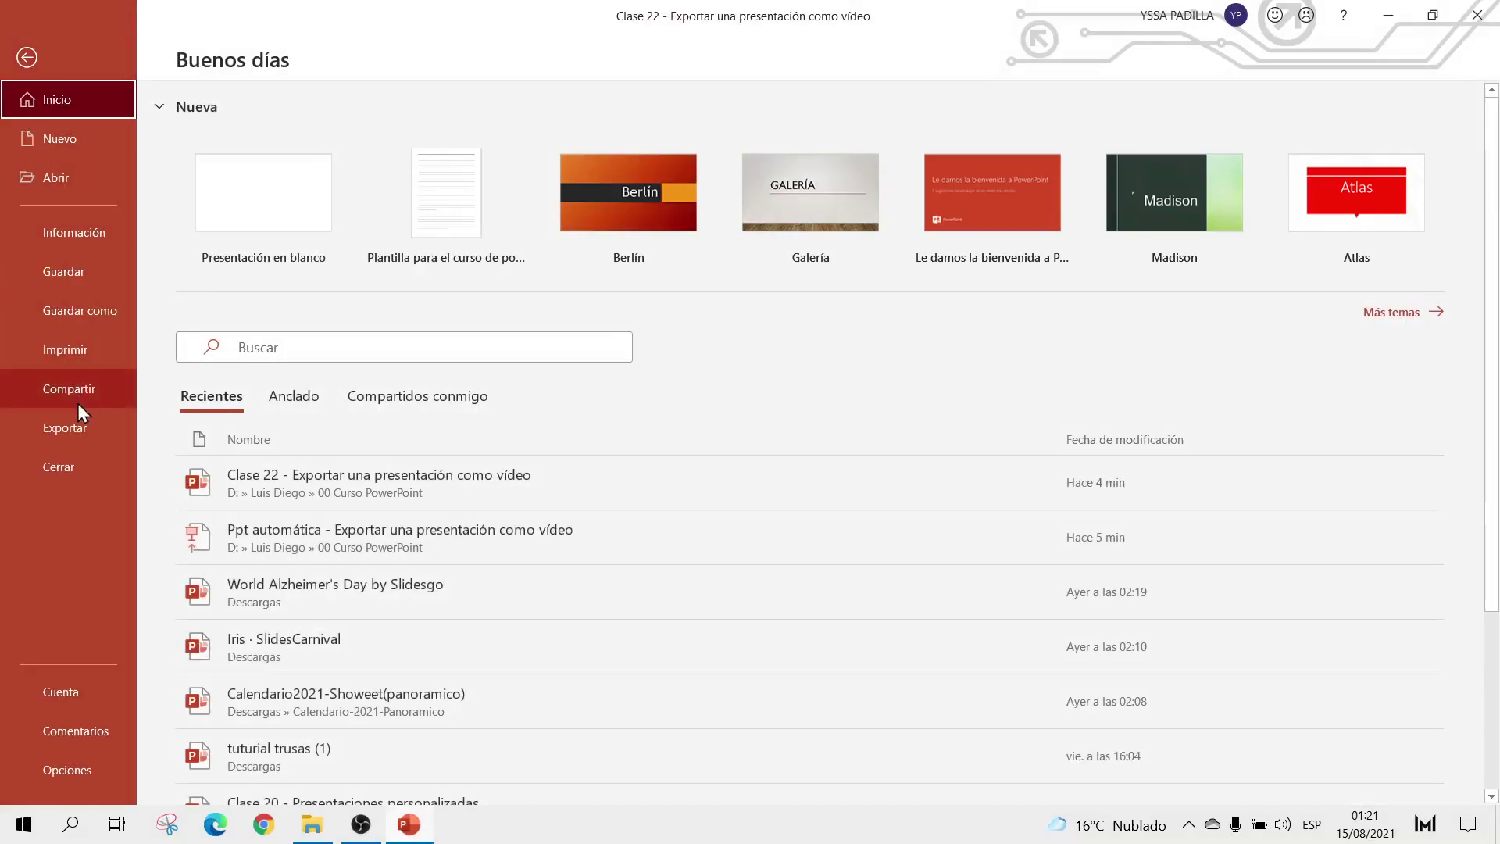
{"action": "left_click", "coordinate": [69, 432]}
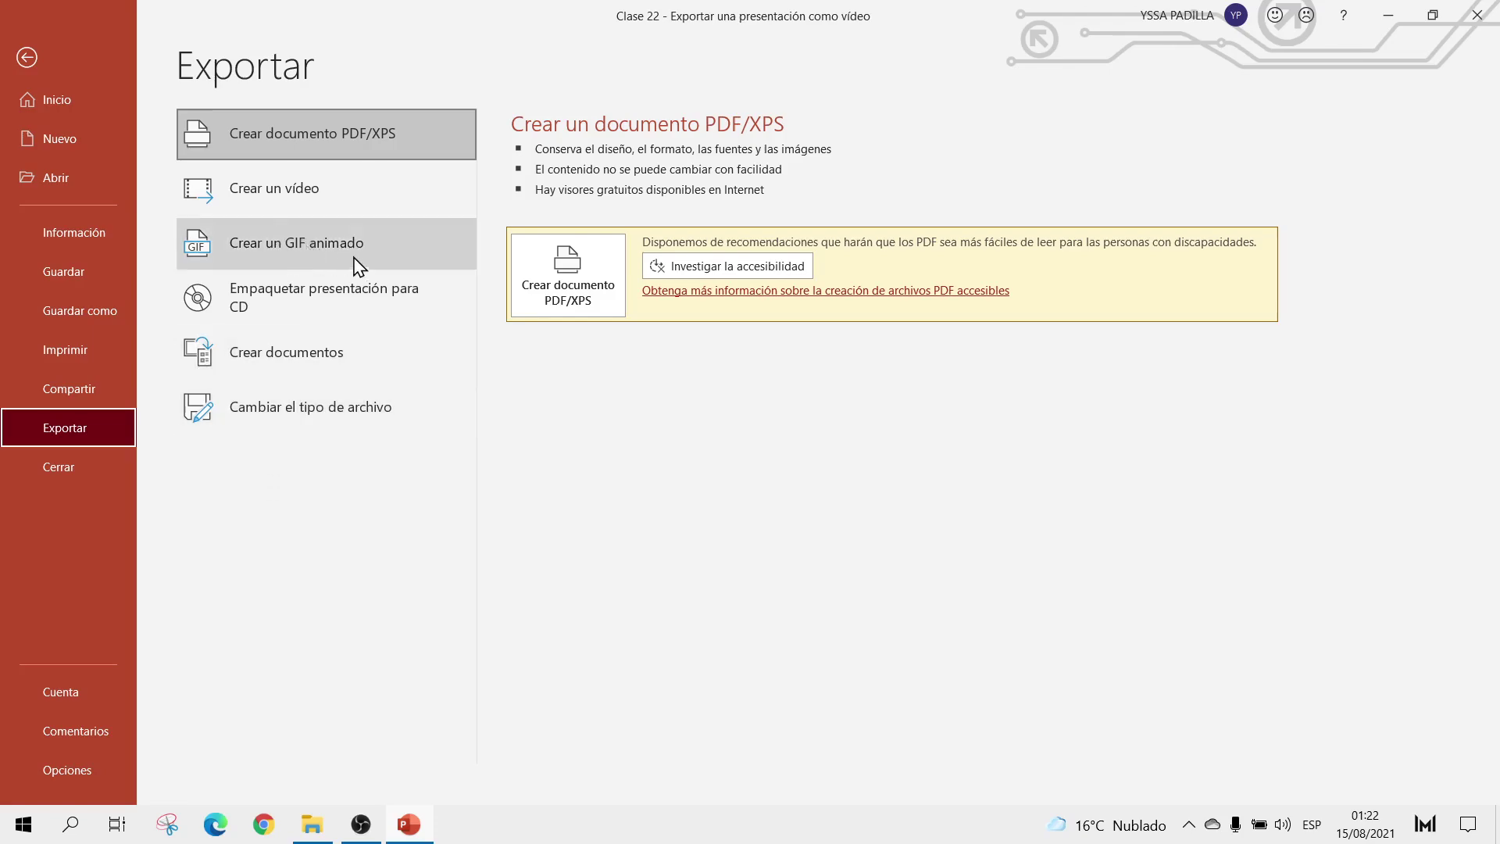
{"action": "left_click", "coordinate": [27, 58]}
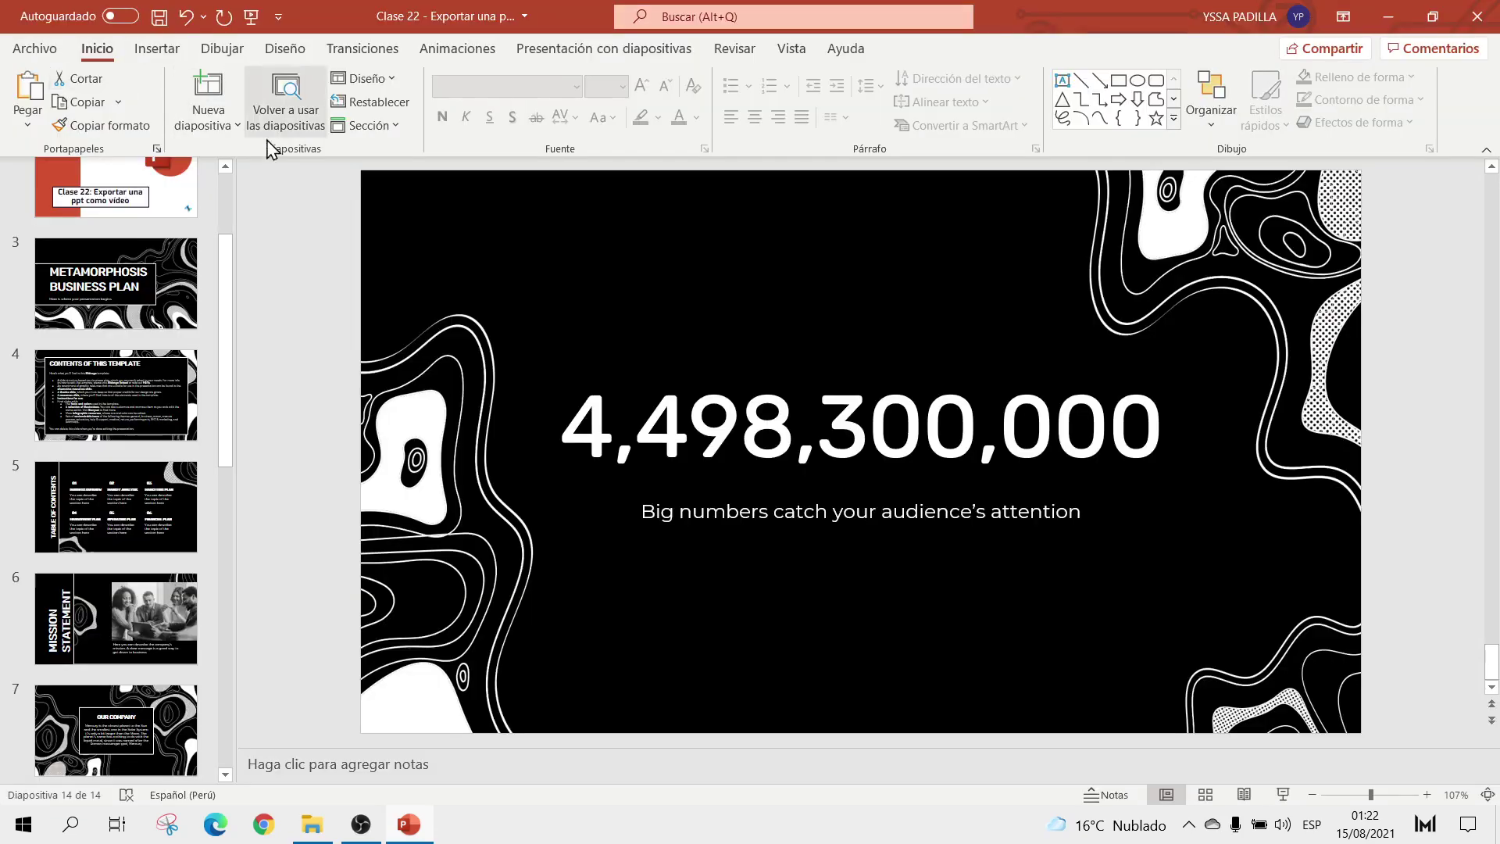
{"action": "left_click", "coordinate": [223, 137]}
{"action": "left_click", "coordinate": [546, 295]}
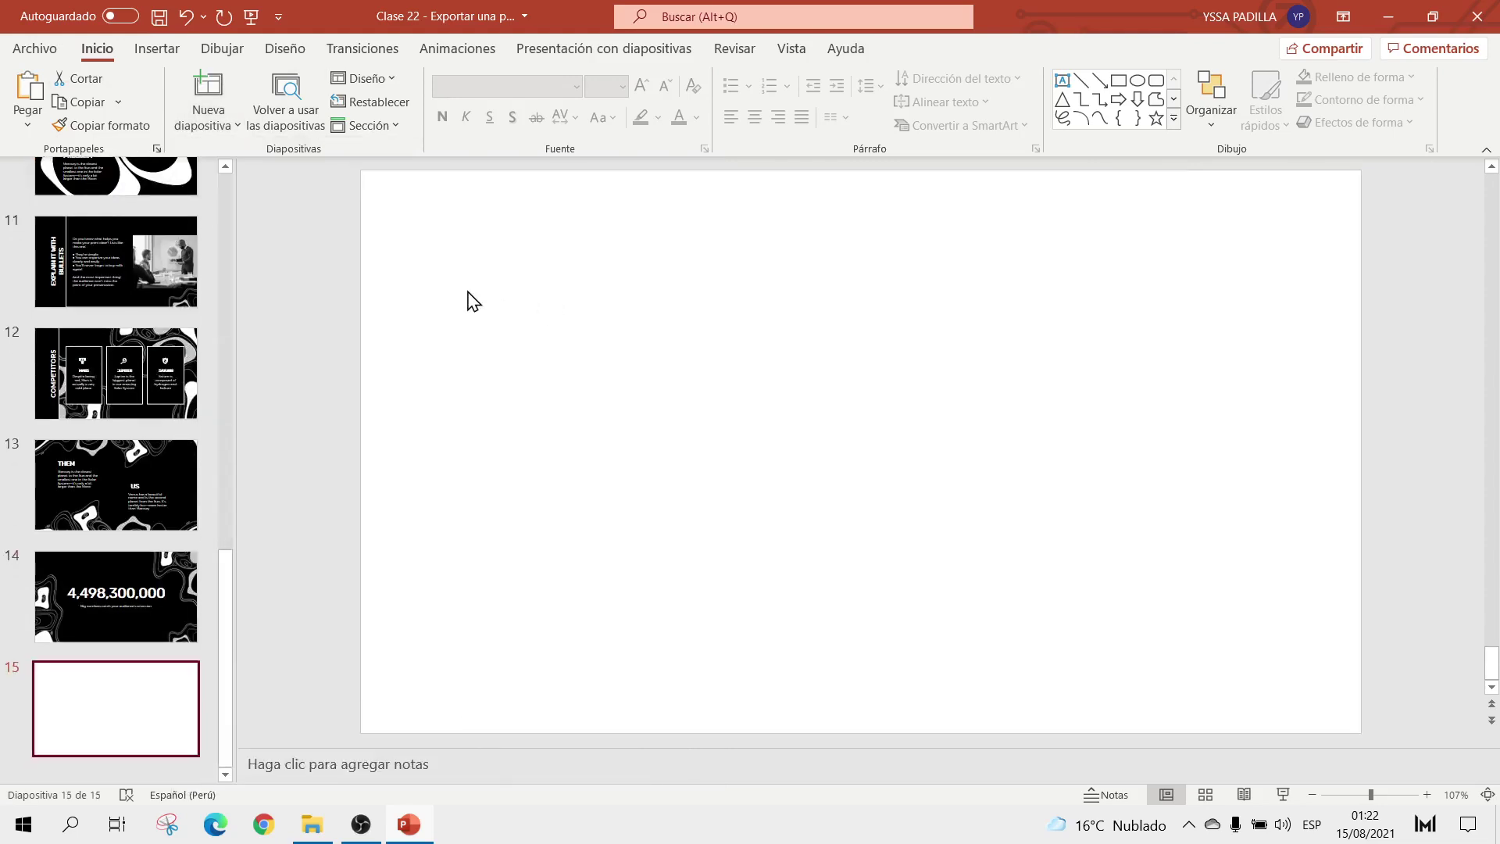
Insert the animated Shiba dog from the online 3D models library onto slide 15.
{"action": "left_click", "coordinate": [168, 50]}
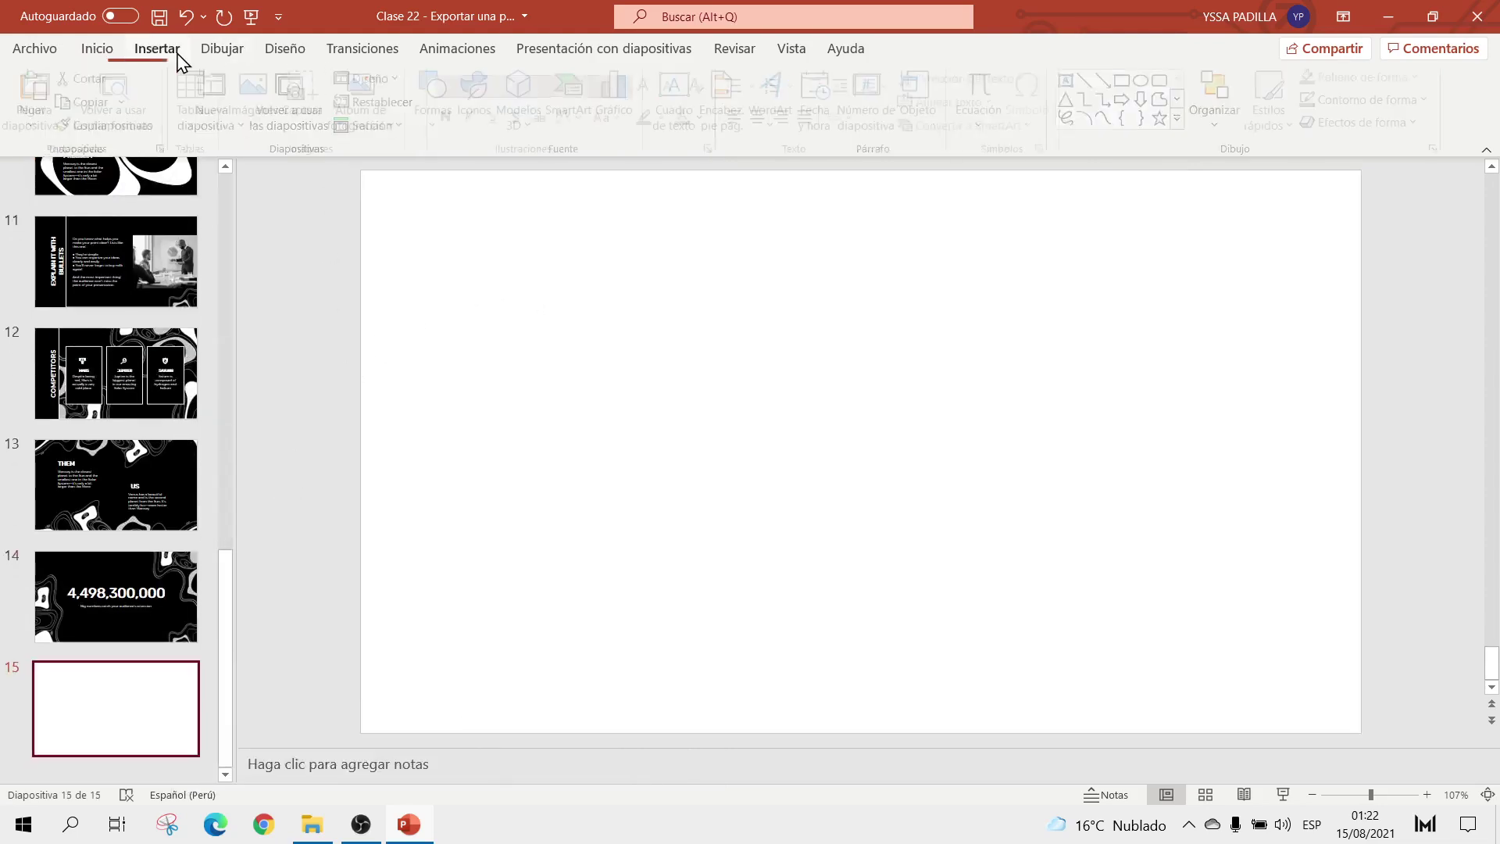
{"action": "left_click", "coordinate": [526, 93]}
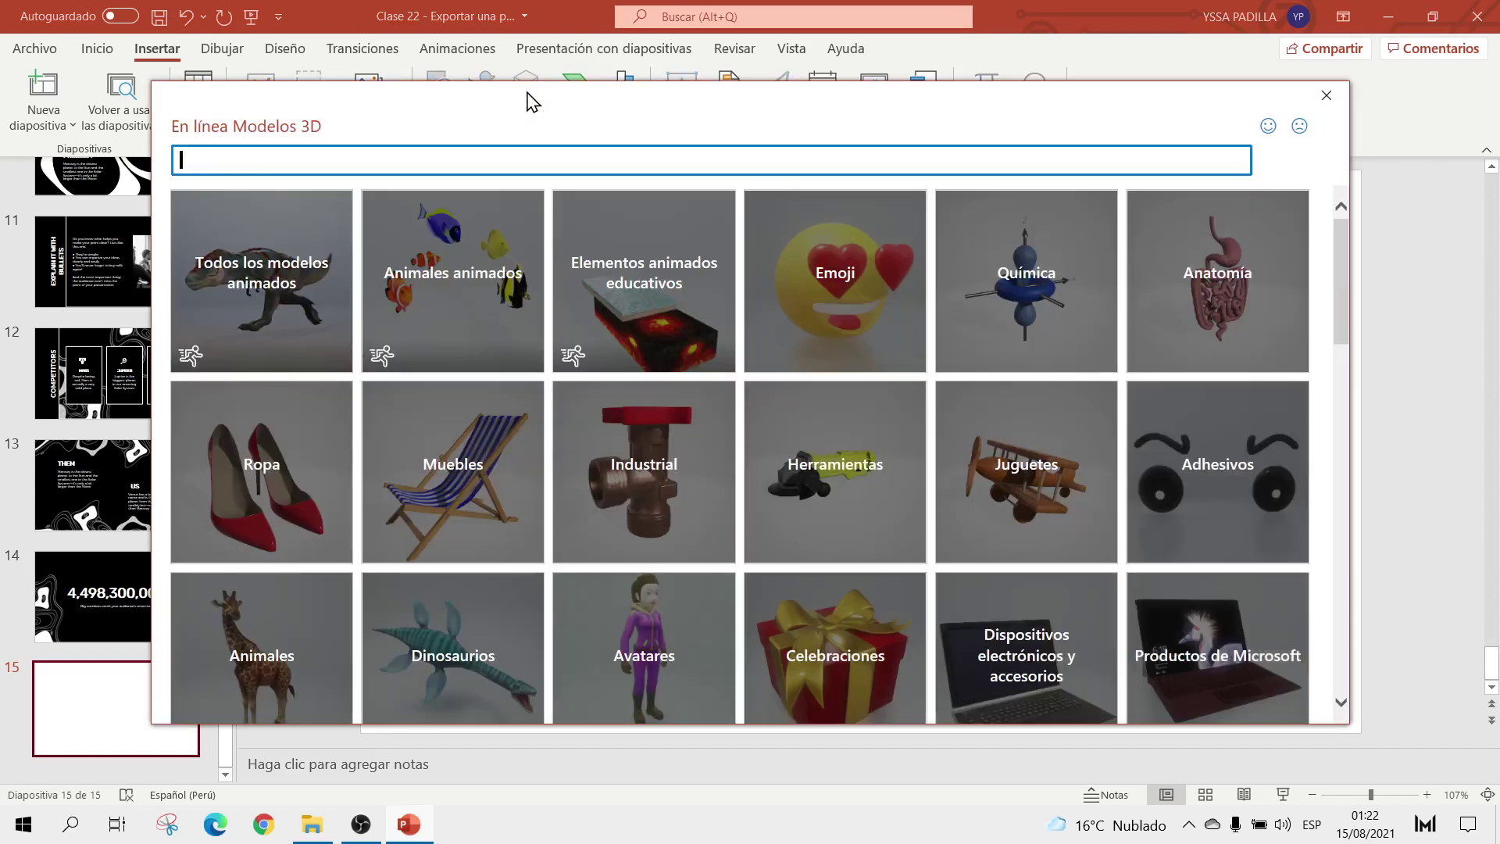
{"action": "left_click", "coordinate": [279, 289]}
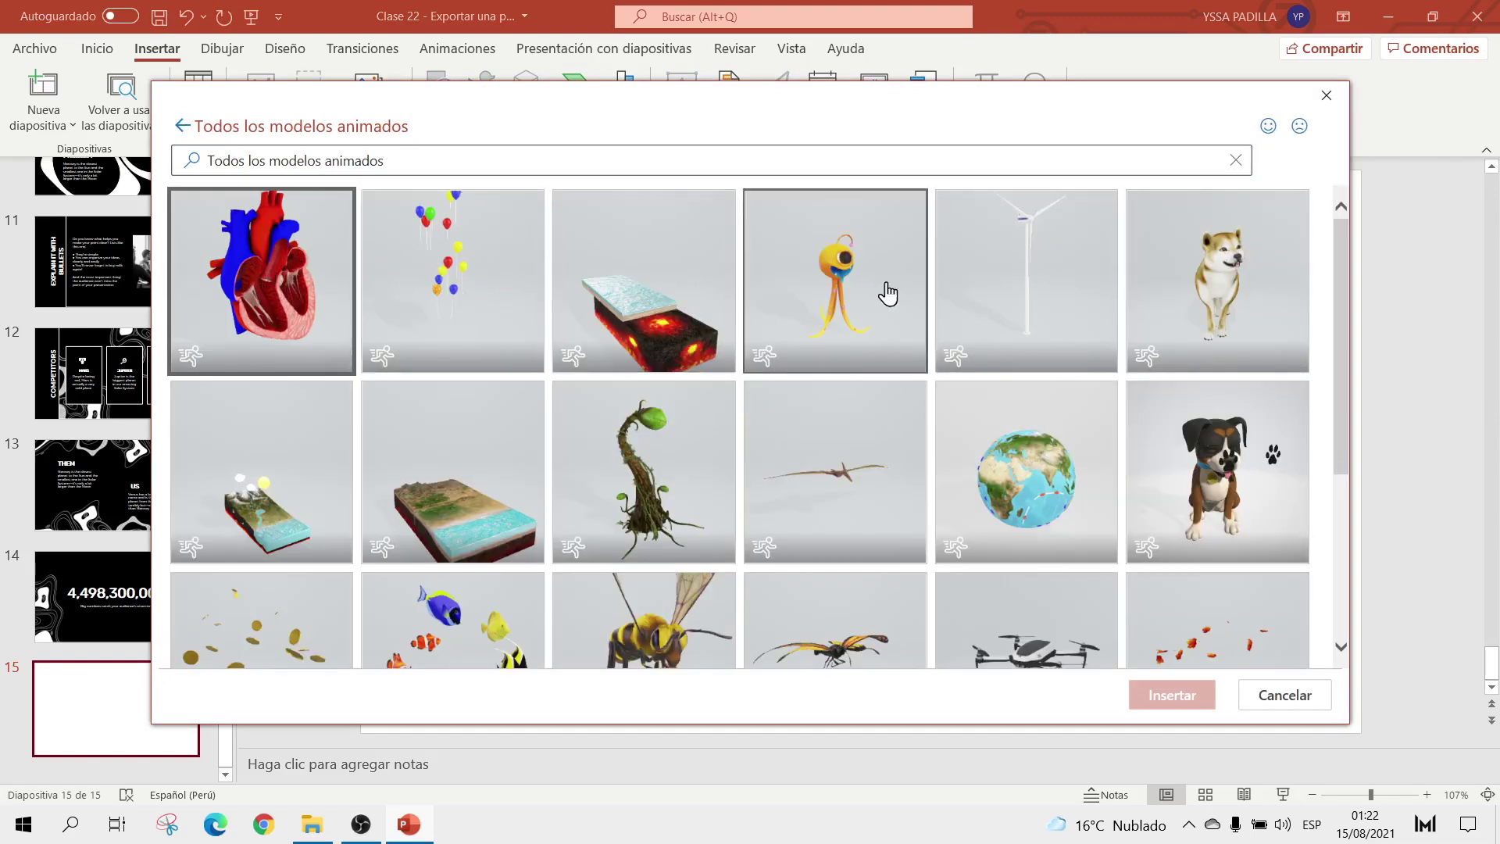
{"action": "left_click", "coordinate": [1264, 318]}
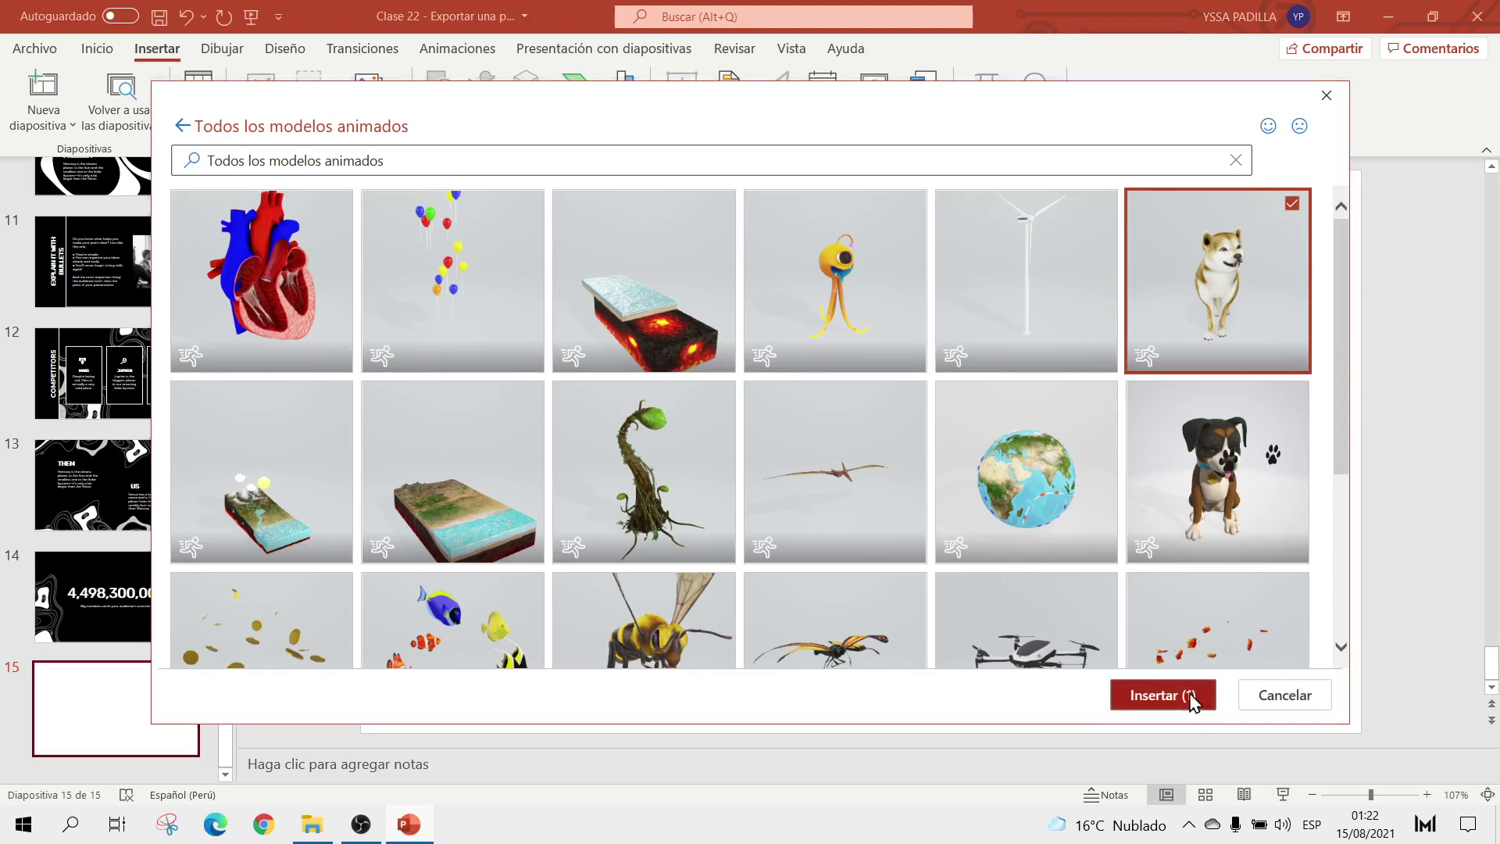
{"action": "left_click", "coordinate": [1156, 696]}
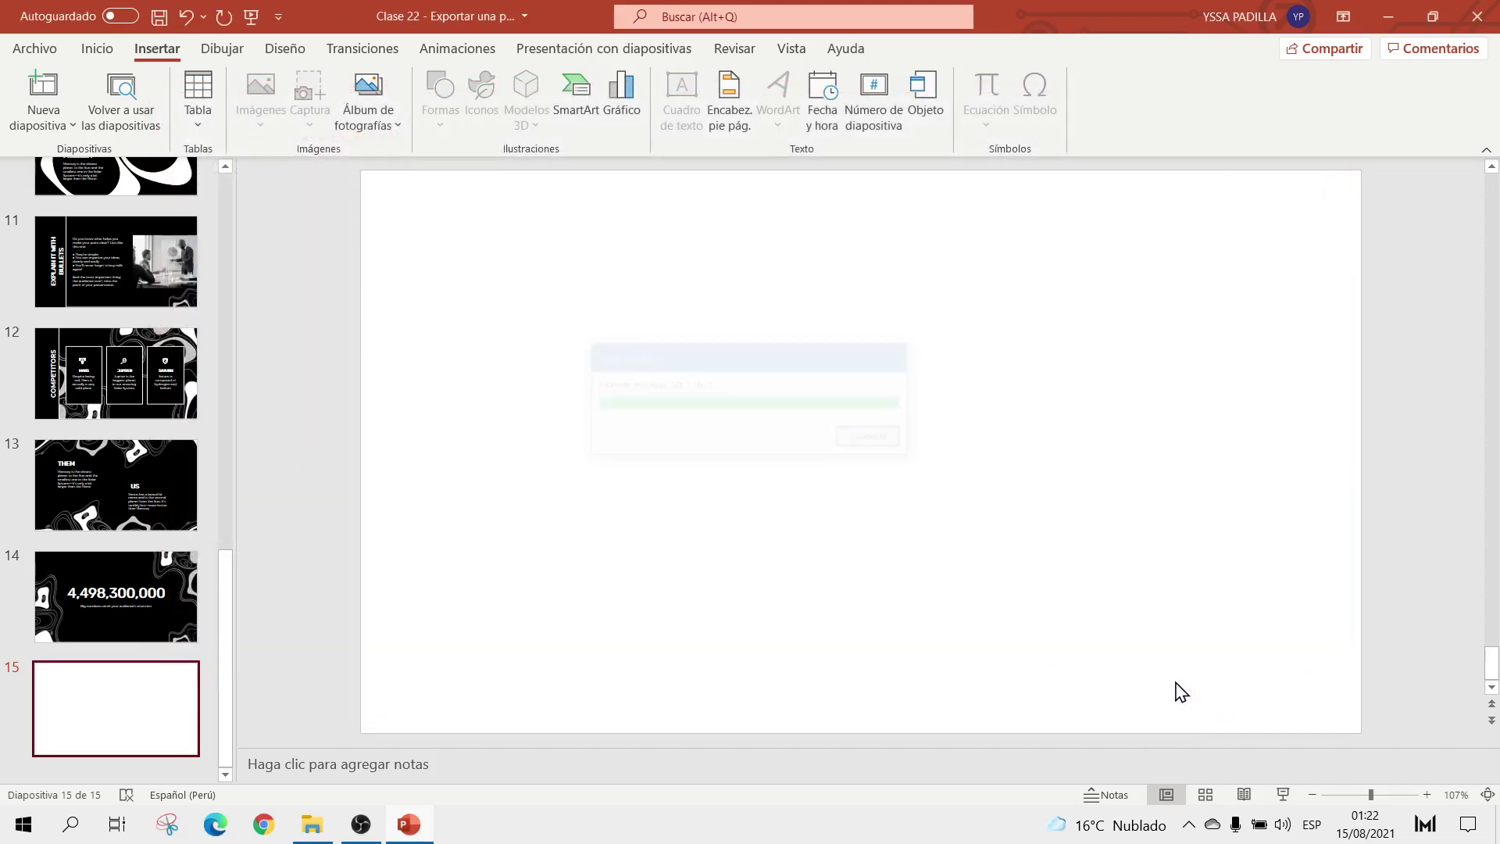
{"action": "left_click", "coordinate": [67, 623]}
{"action": "scroll", "coordinate": [68, 623], "scroll_direction": "up", "scroll_amount": 5}
{"action": "scroll", "coordinate": [87, 496], "scroll_direction": "up", "scroll_amount": 5}
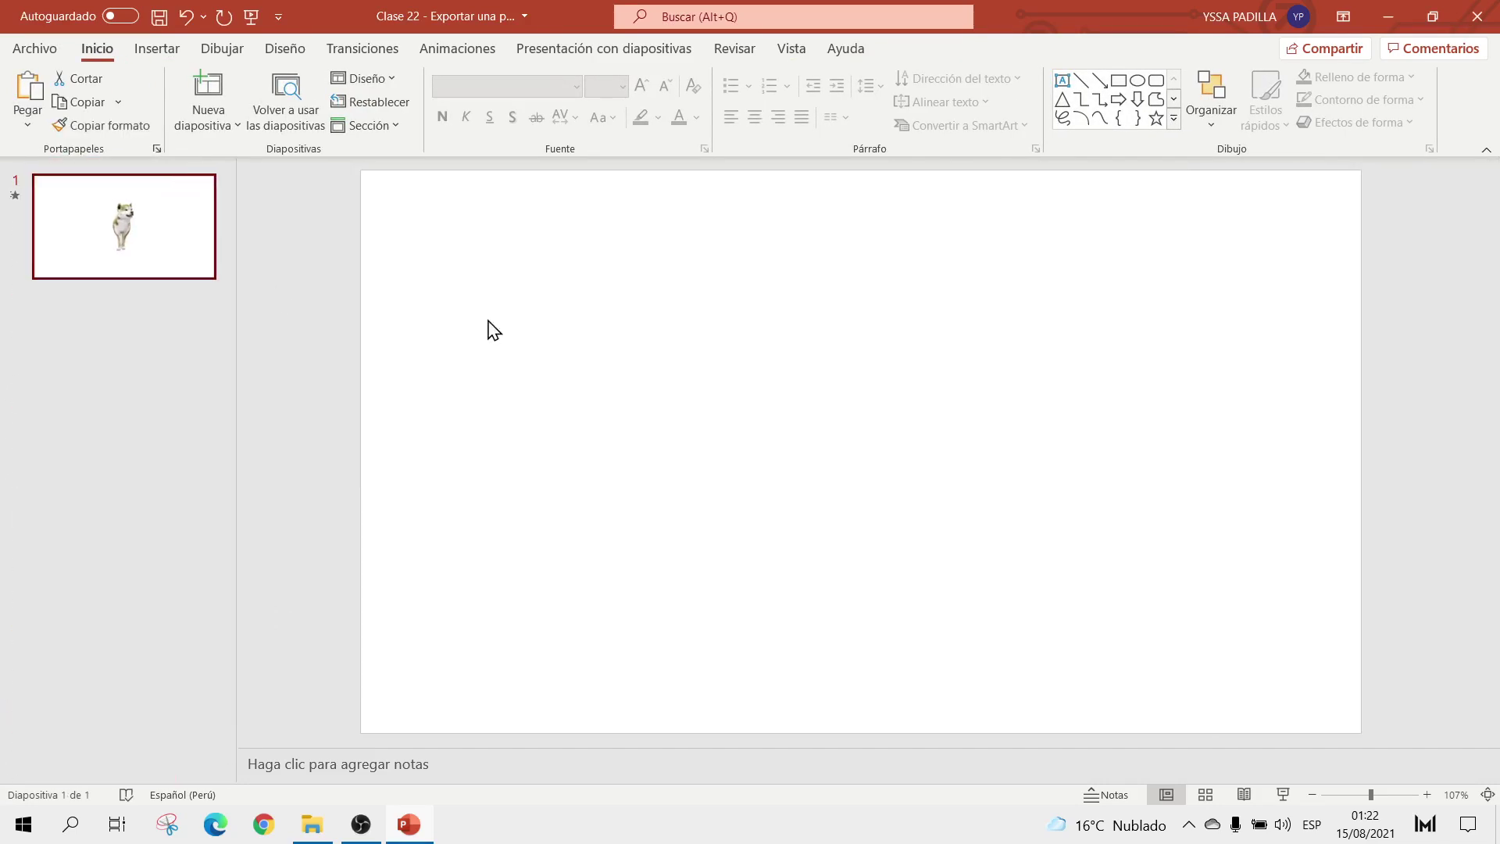
Apply a side-view preset to the 3D dog, rotate it to three-quarter view, and centre it.
{"action": "left_click", "coordinate": [110, 254]}
{"action": "mouse_move", "coordinate": [860, 452]}
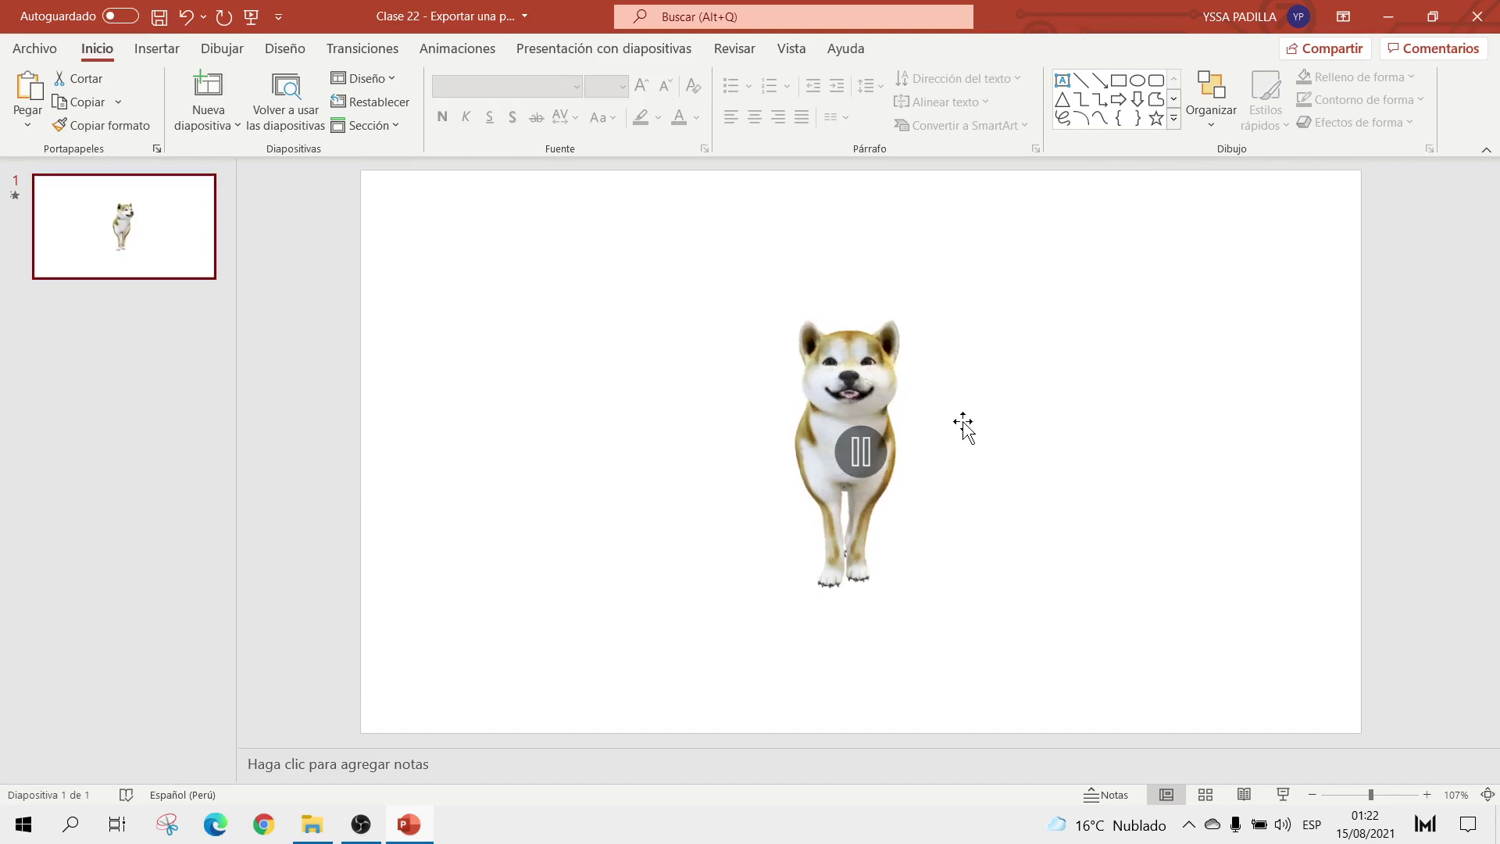
{"action": "left_click", "coordinate": [867, 390]}
{"action": "left_click", "coordinate": [914, 49]}
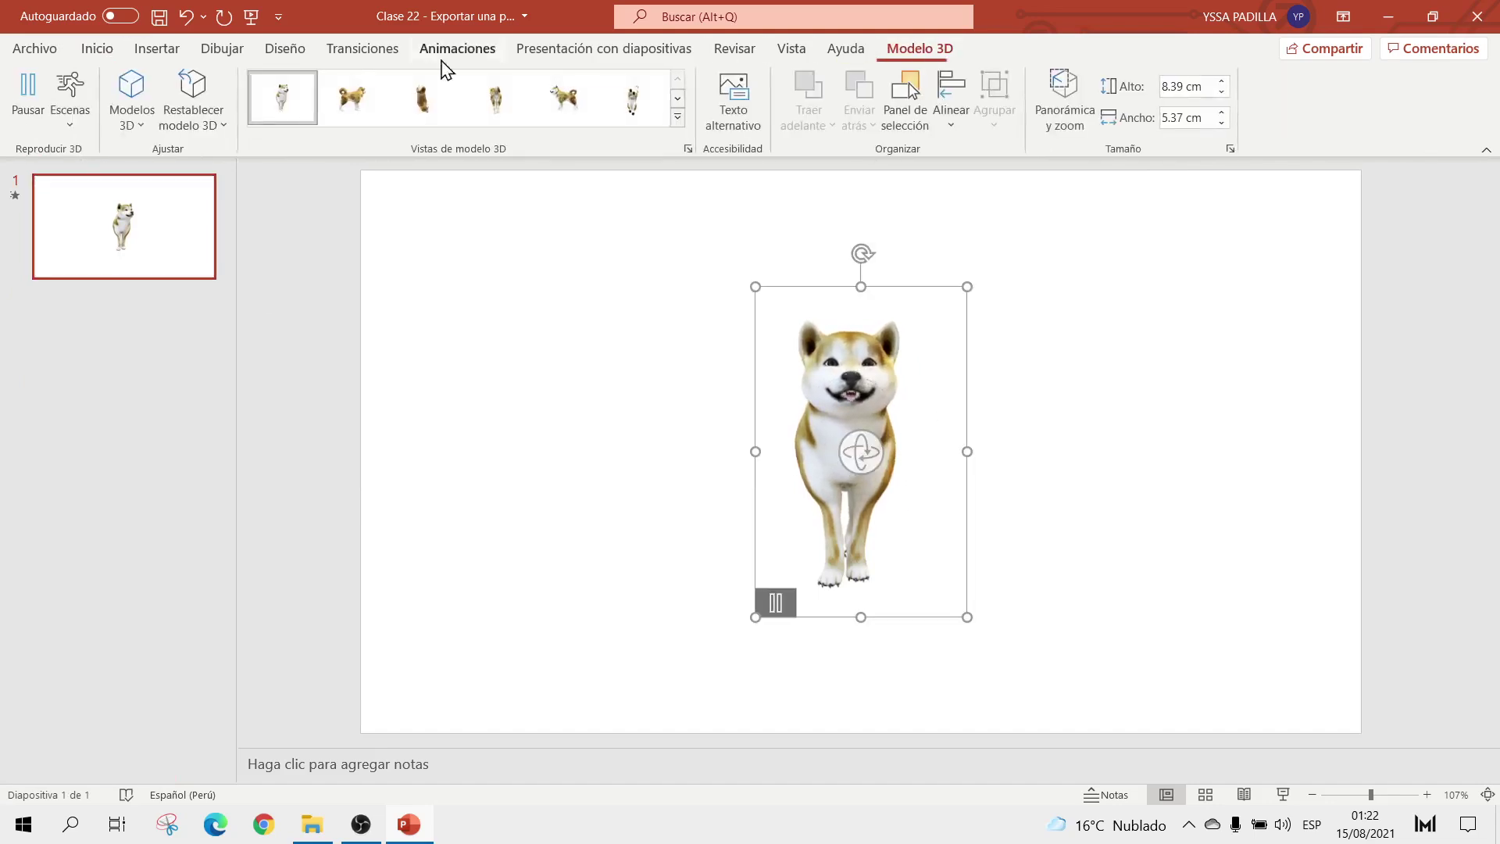
{"action": "left_click", "coordinate": [355, 98]}
{"action": "mouse_move", "coordinate": [937, 434]}
{"action": "left_mouse_down"}
{"action": "mouse_move", "coordinate": [656, 527]}
{"action": "mouse_move", "coordinate": [620, 495]}
{"action": "left_mouse_up"}
{"action": "left_click_drag", "start_coordinate": [824, 475], "coordinate": [789, 500]}
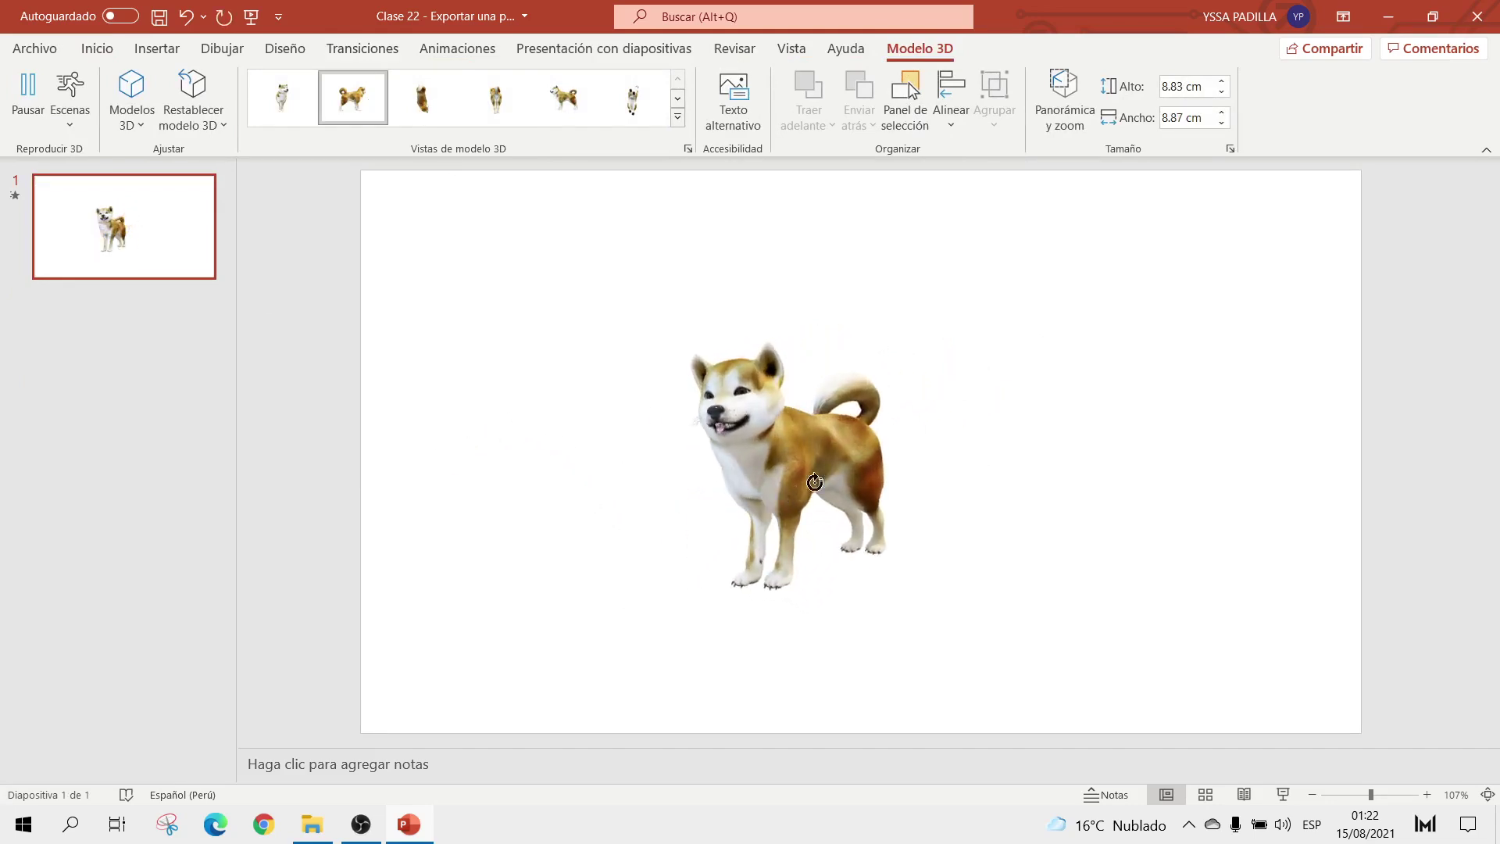
{"action": "left_click_drag", "start_coordinate": [812, 438], "coordinate": [869, 437]}
{"action": "left_click", "coordinate": [523, 381]}
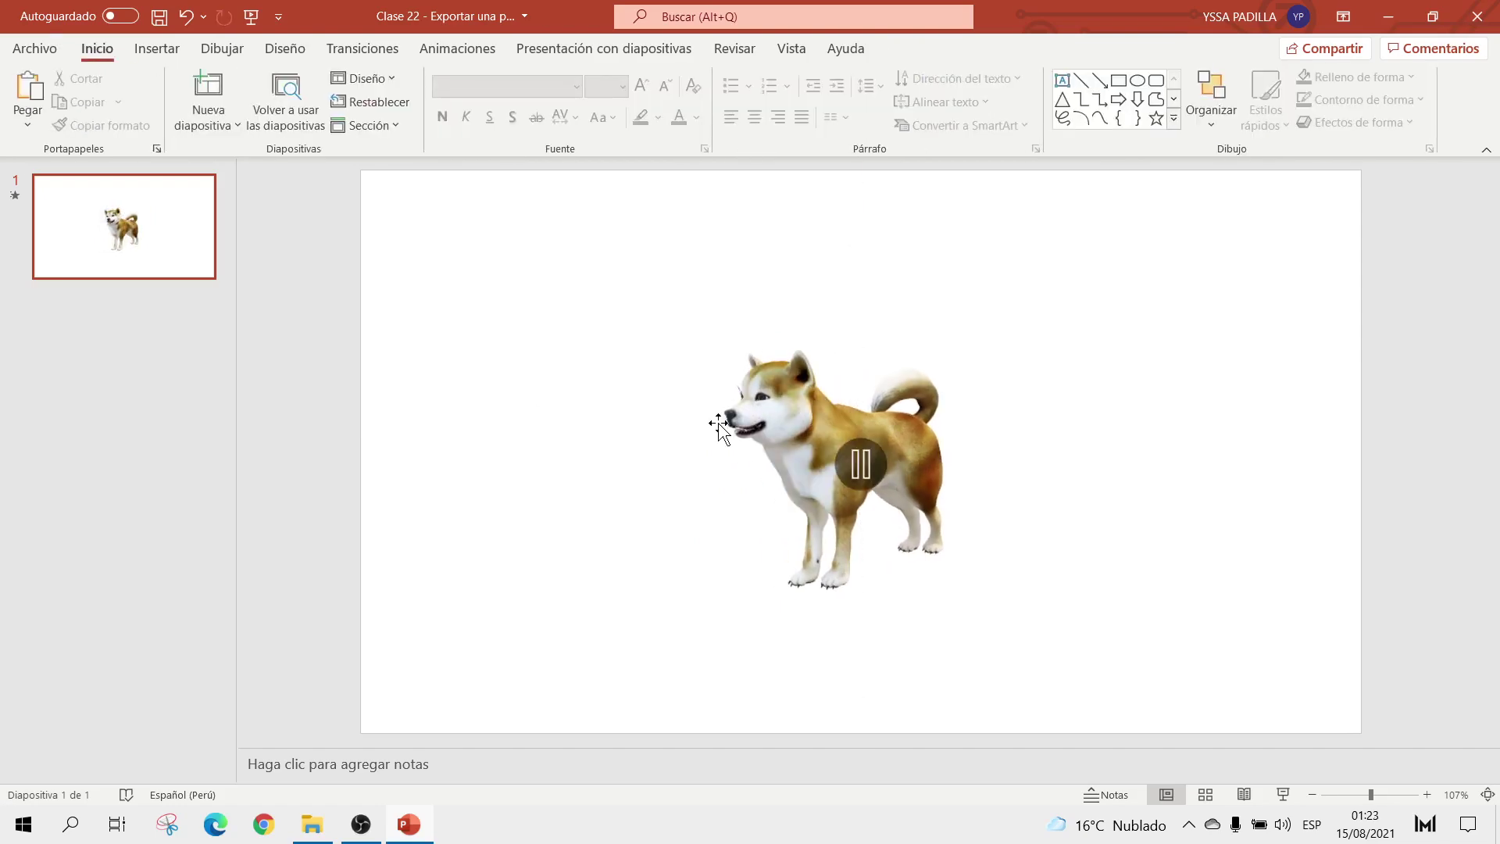
{"action": "left_click", "coordinate": [29, 49]}
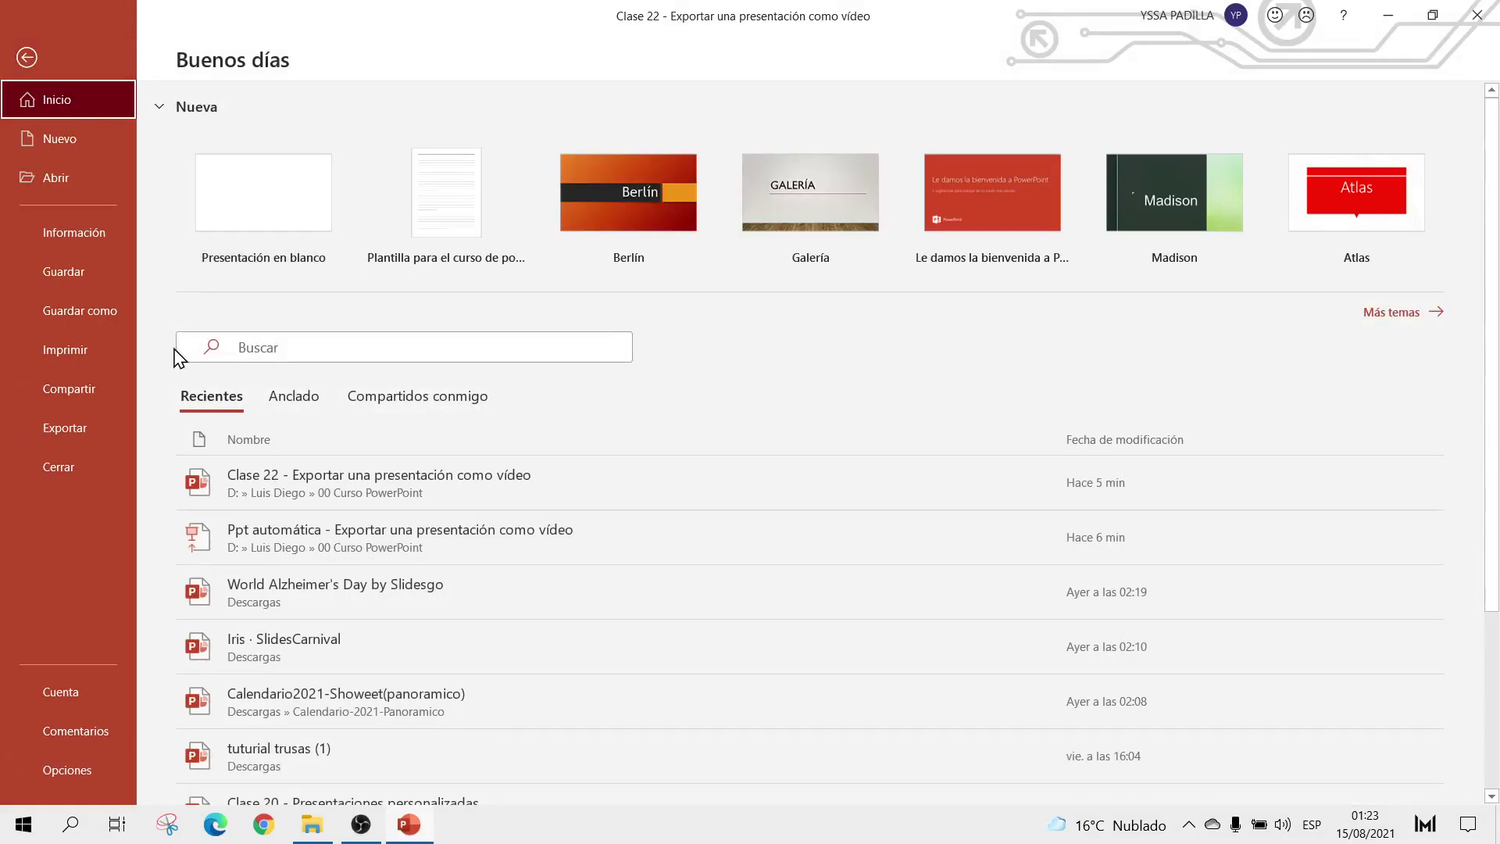
Create an animated GIF at 05.00 seconds per slide with a transparent background.
{"action": "left_click", "coordinate": [81, 426]}
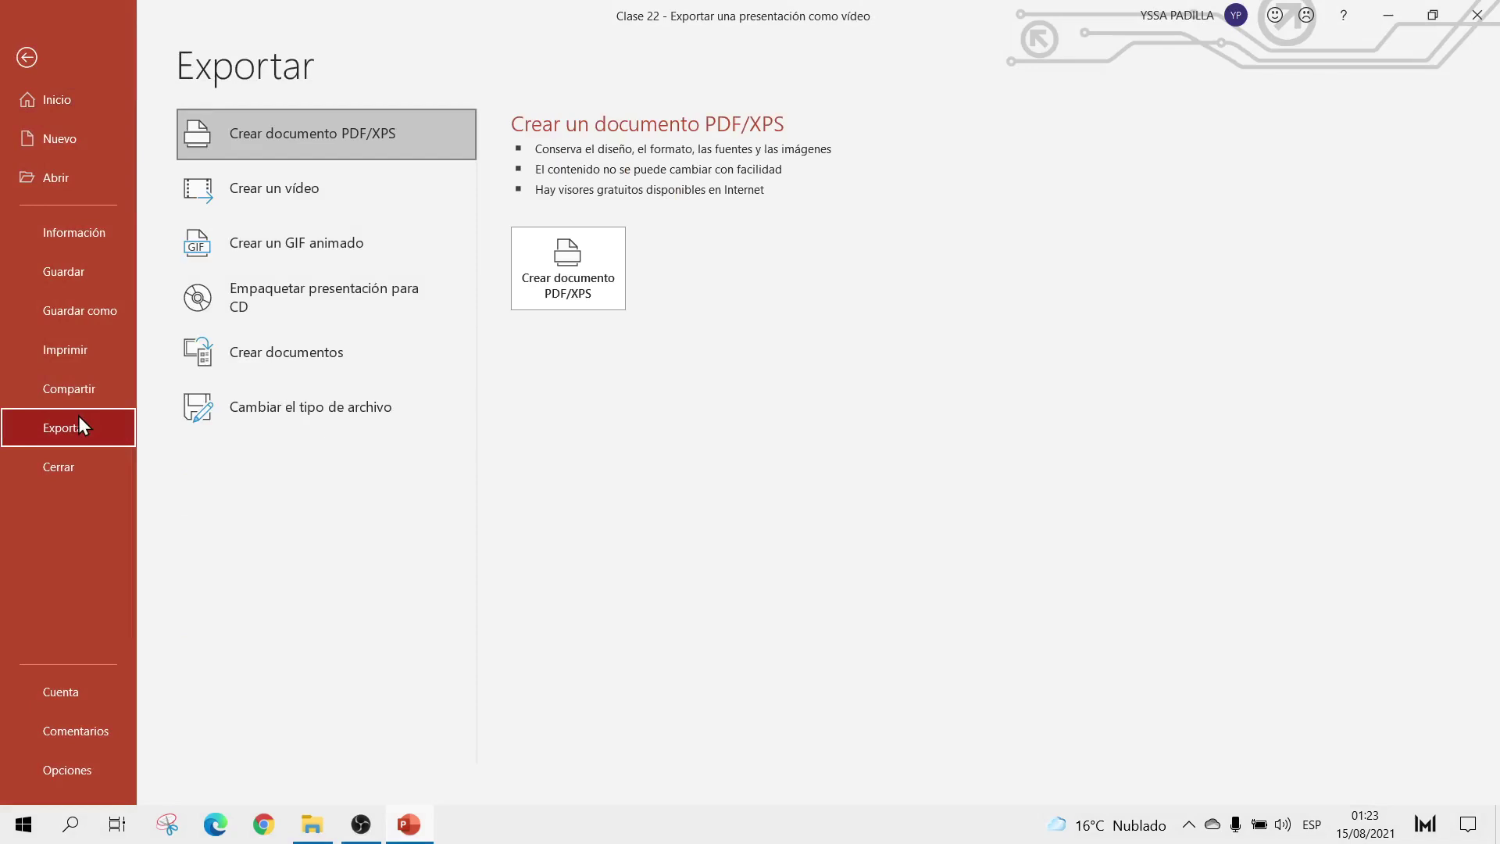
{"action": "left_click", "coordinate": [313, 263]}
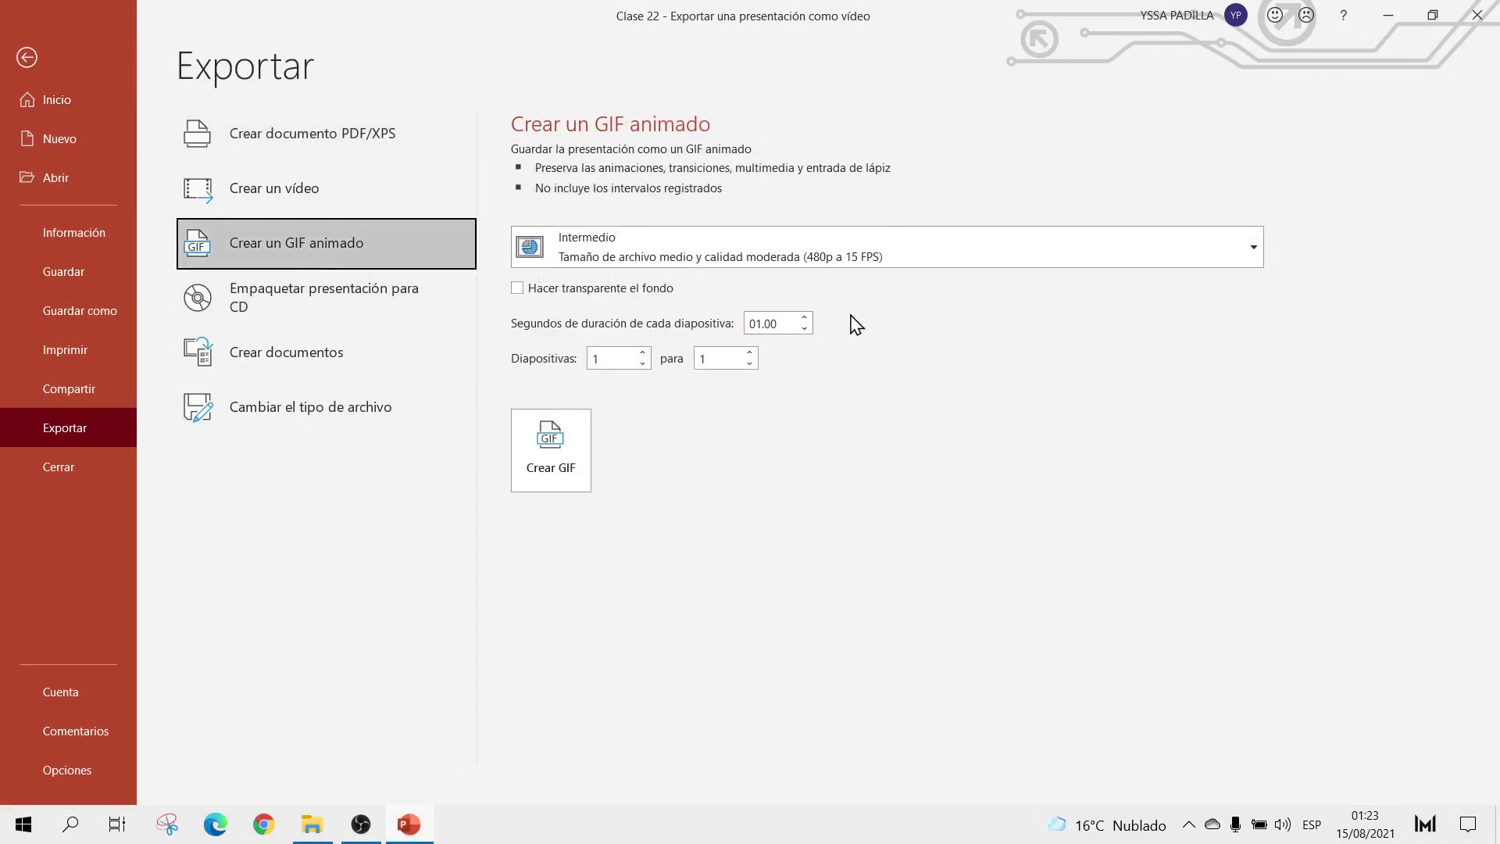
{"action": "left_click", "coordinate": [805, 318]}
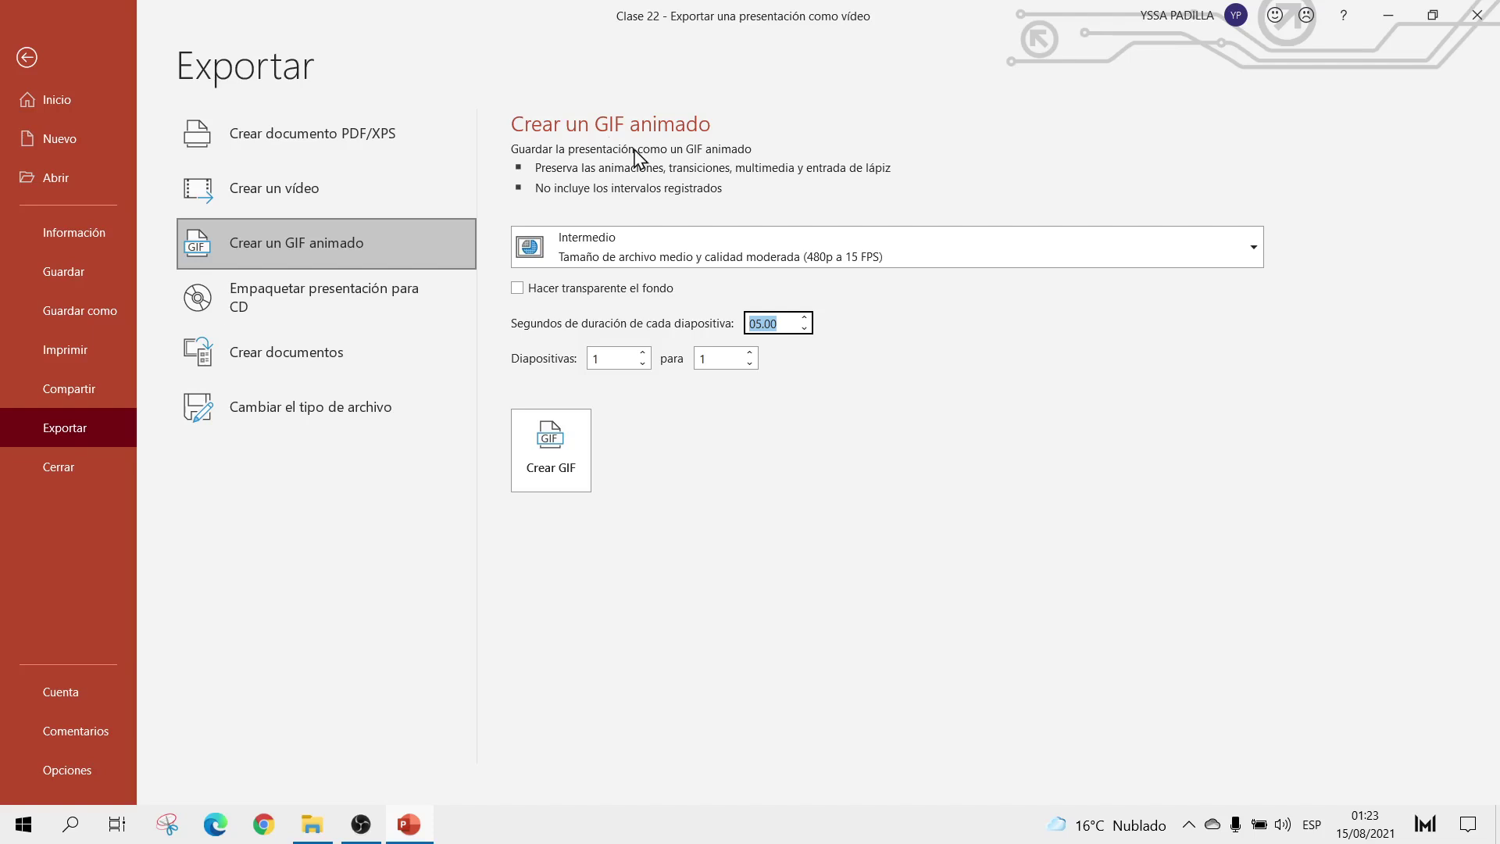
{"action": "left_click", "coordinate": [518, 289]}
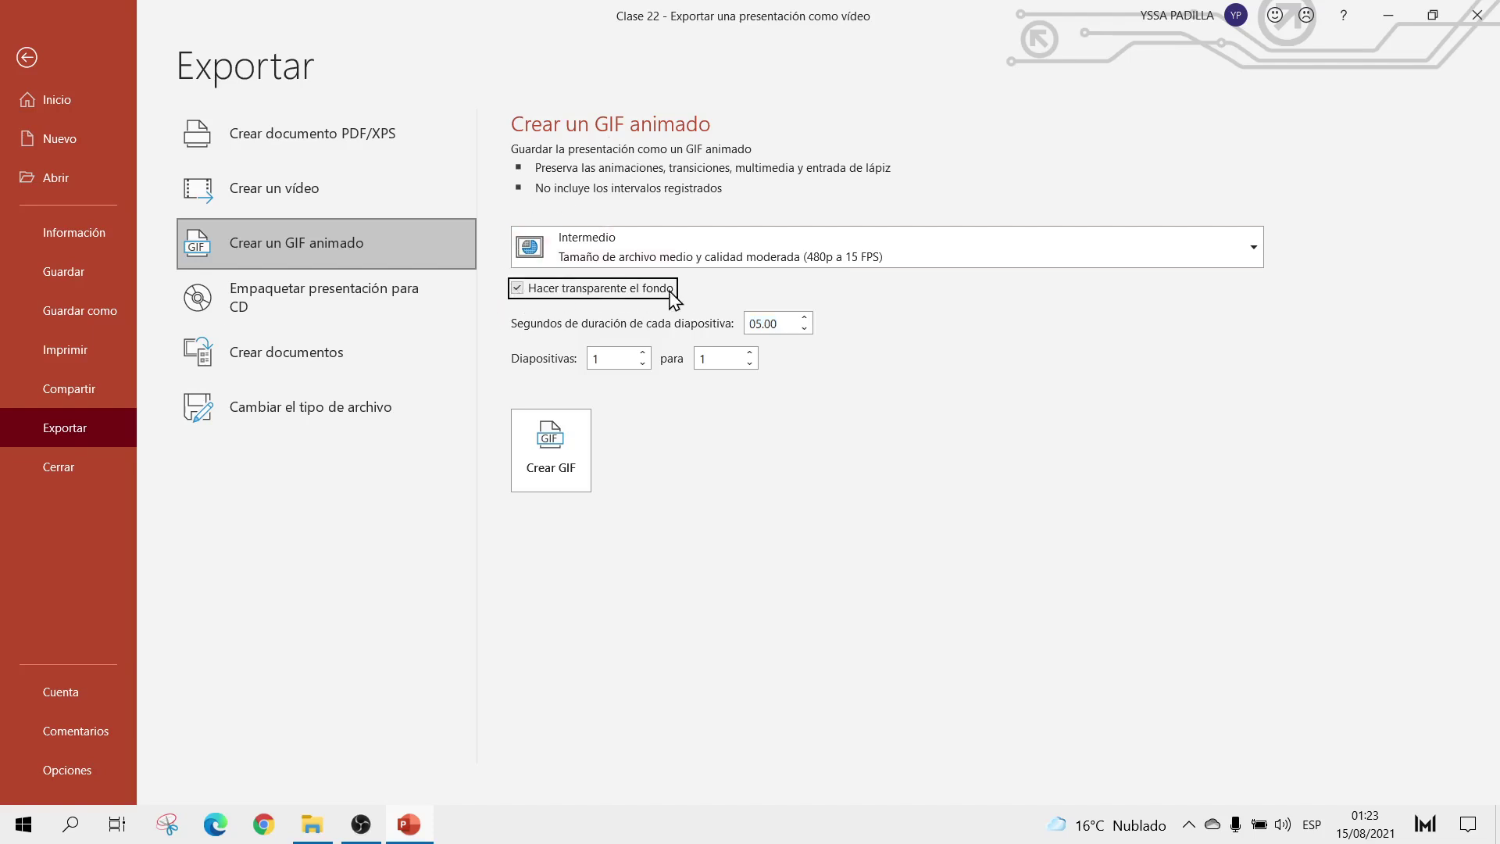
{"action": "left_click", "coordinate": [564, 466]}
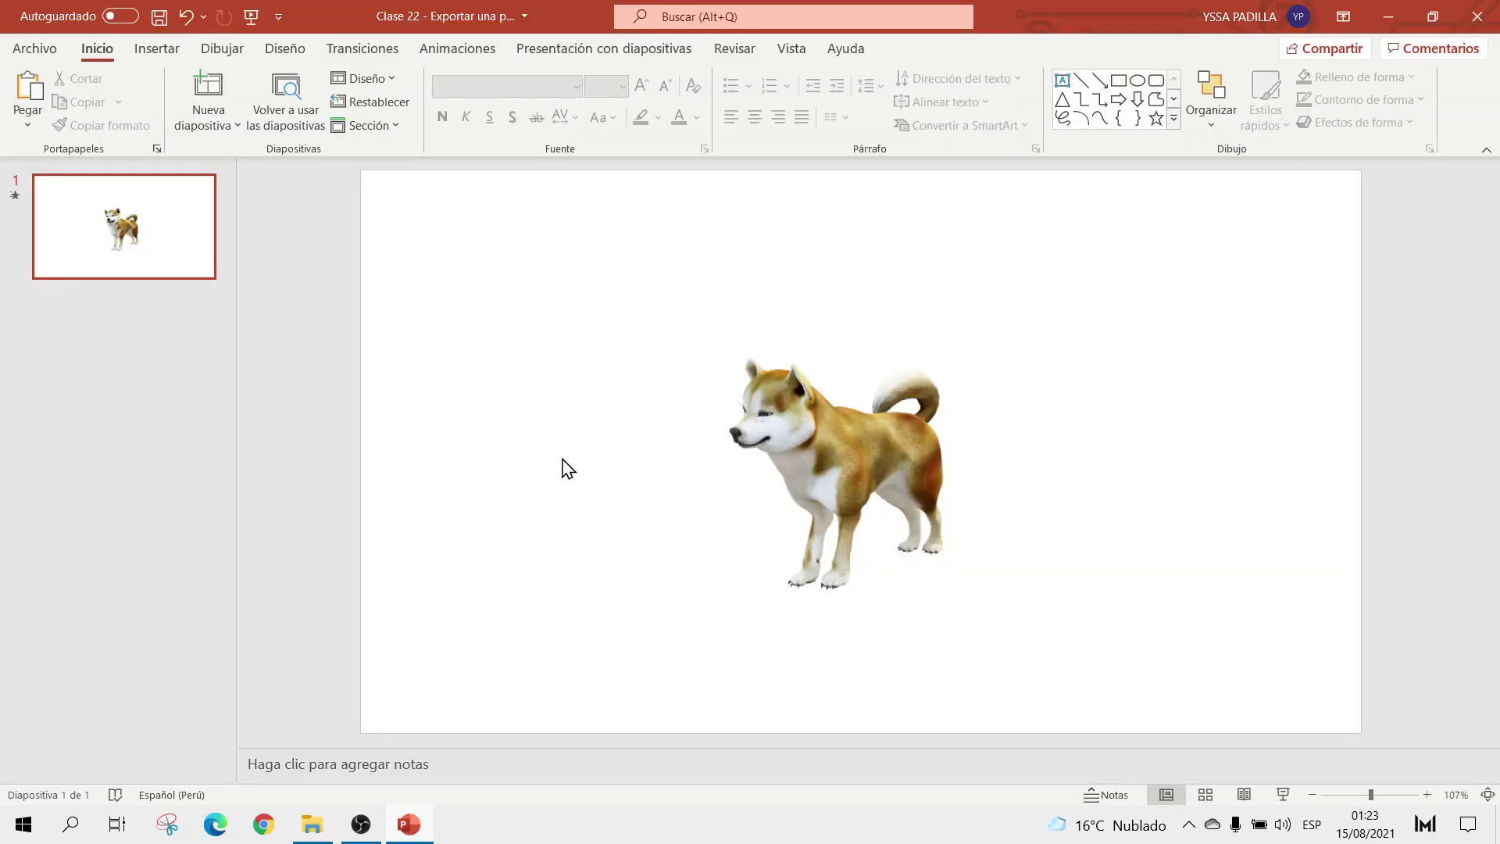
Save the animated GIF as 'Ppt gif - Exportar una presentación como vídeo' and view the course folder in File Explorer.
{"action": "left_click_drag", "start_coordinate": [186, 329], "coordinate": [109, 339]}
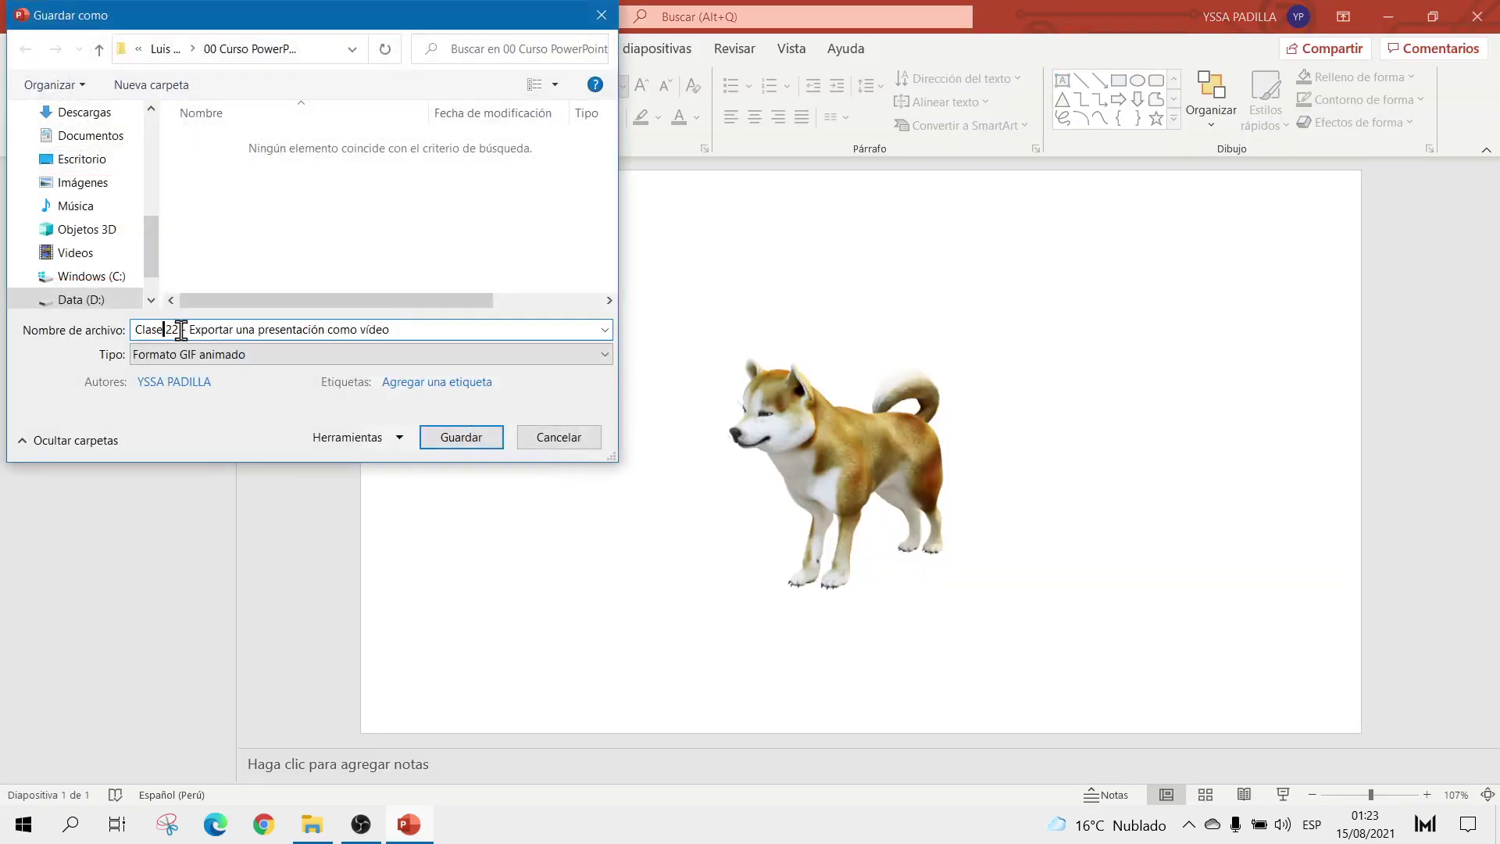
{"action": "type", "text": "Ppt "}
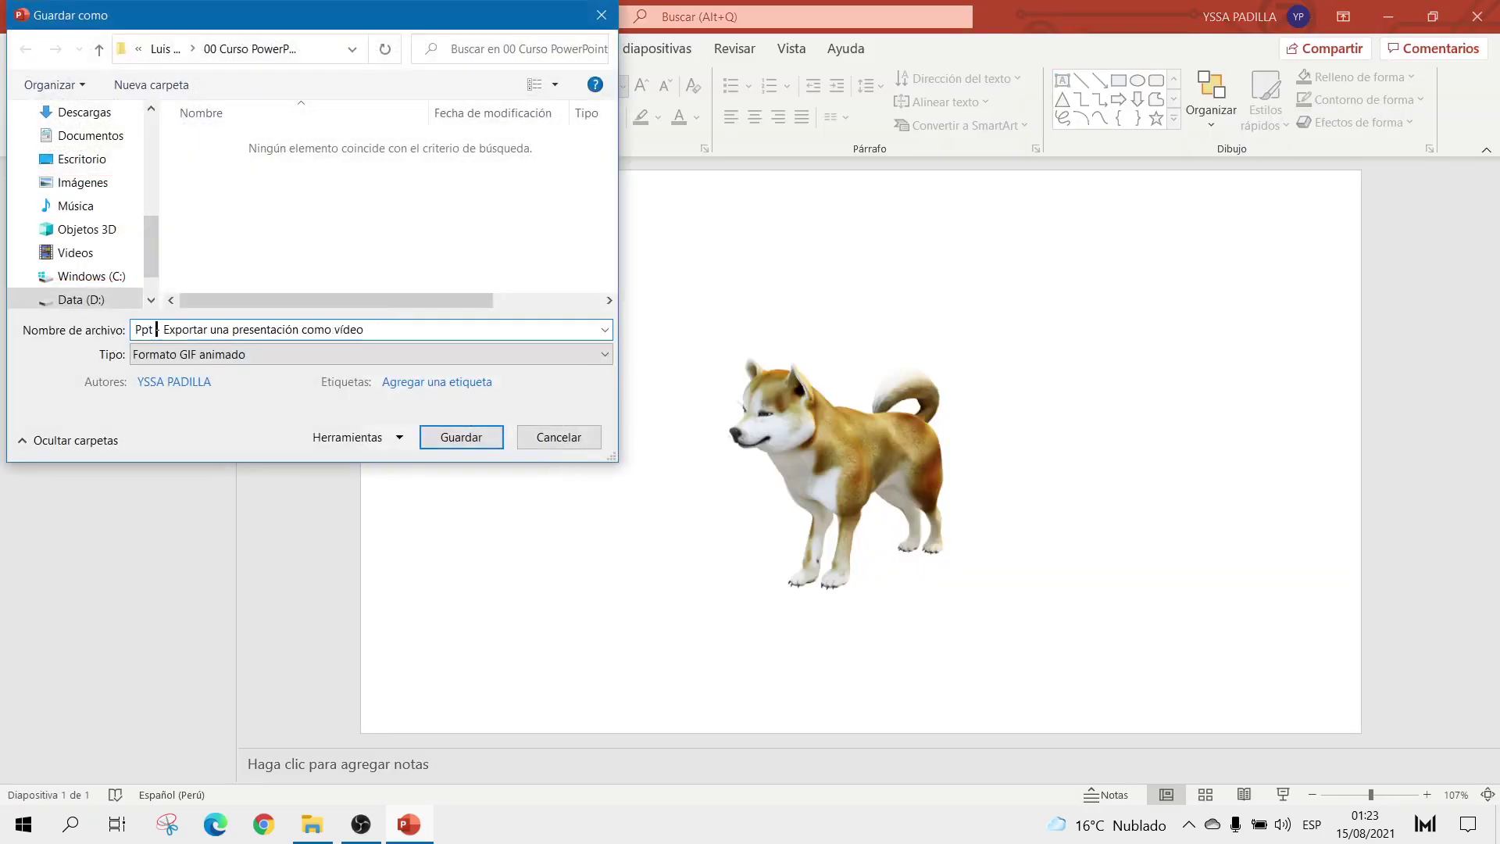
{"action": "type", "text": "gif"}
{"action": "key", "text": "Return"}
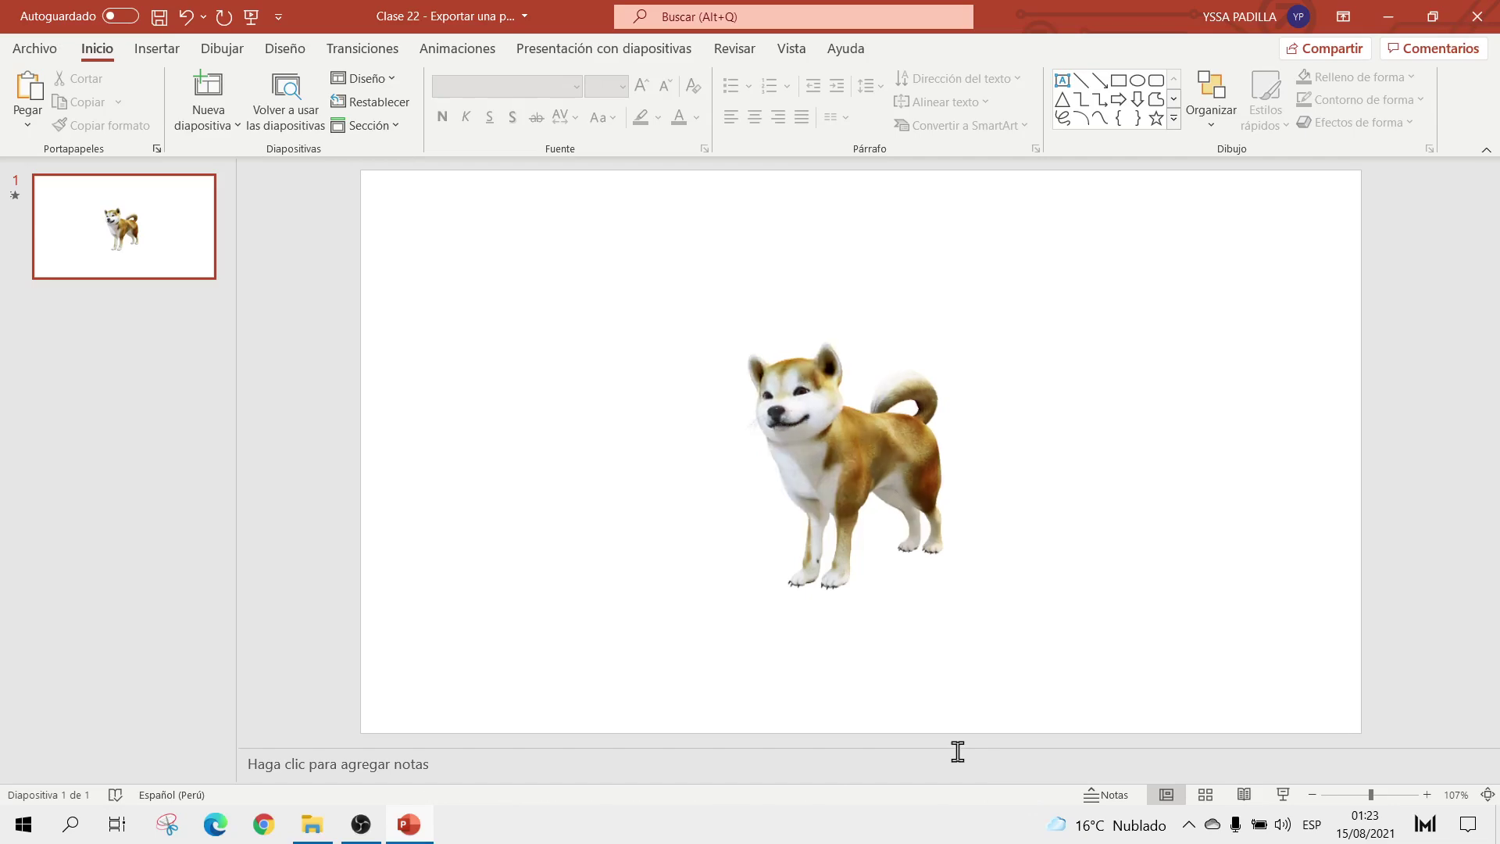
{"action": "left_click", "coordinate": [313, 826]}
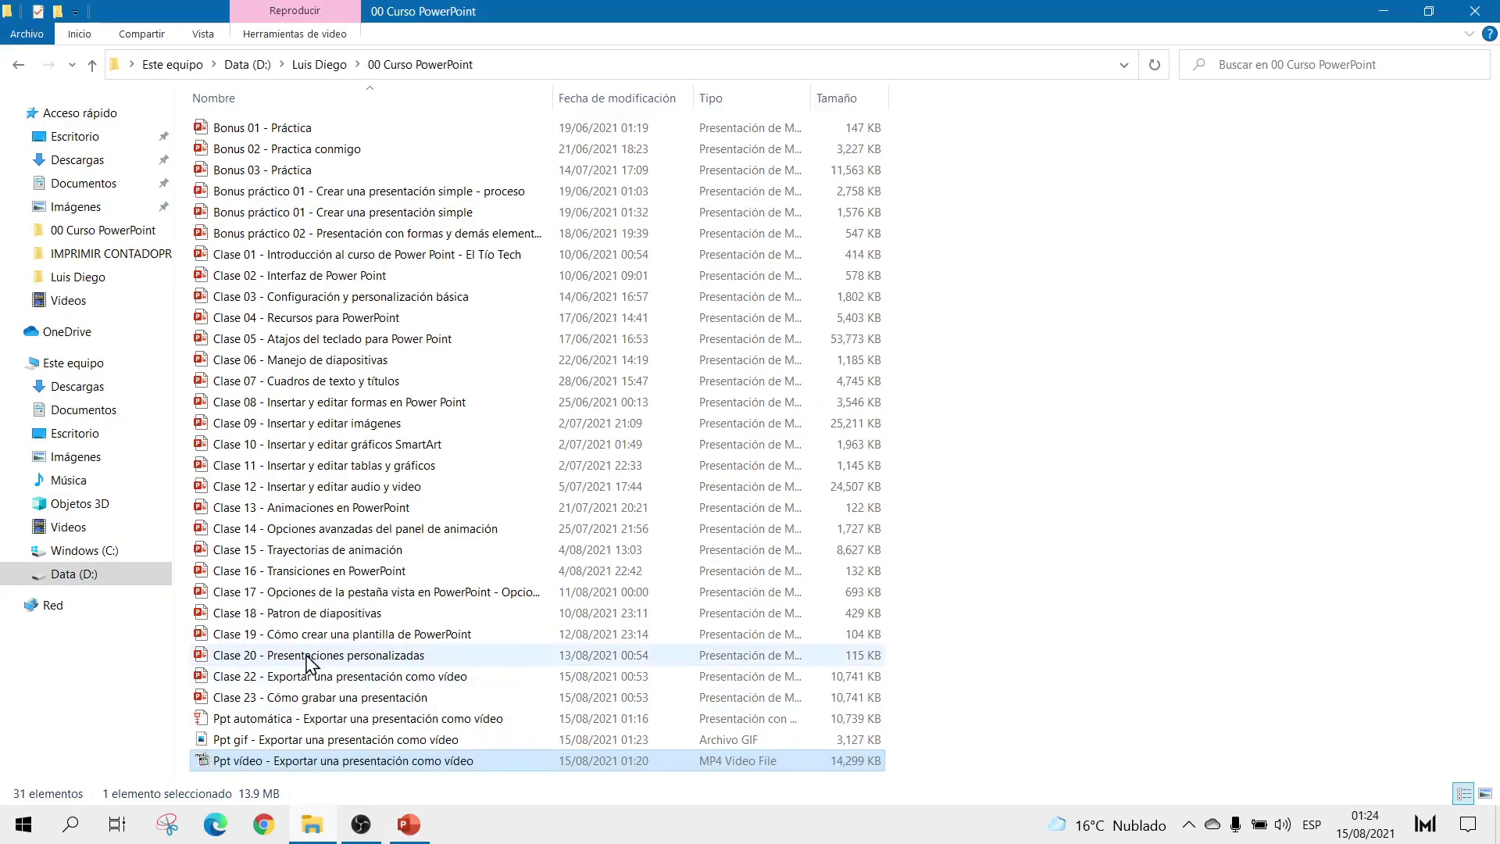
Preview the Ppt gif dog animation in Photos, then close it and go back to PowerPoint.
{"action": "double_click", "coordinate": [322, 740]}
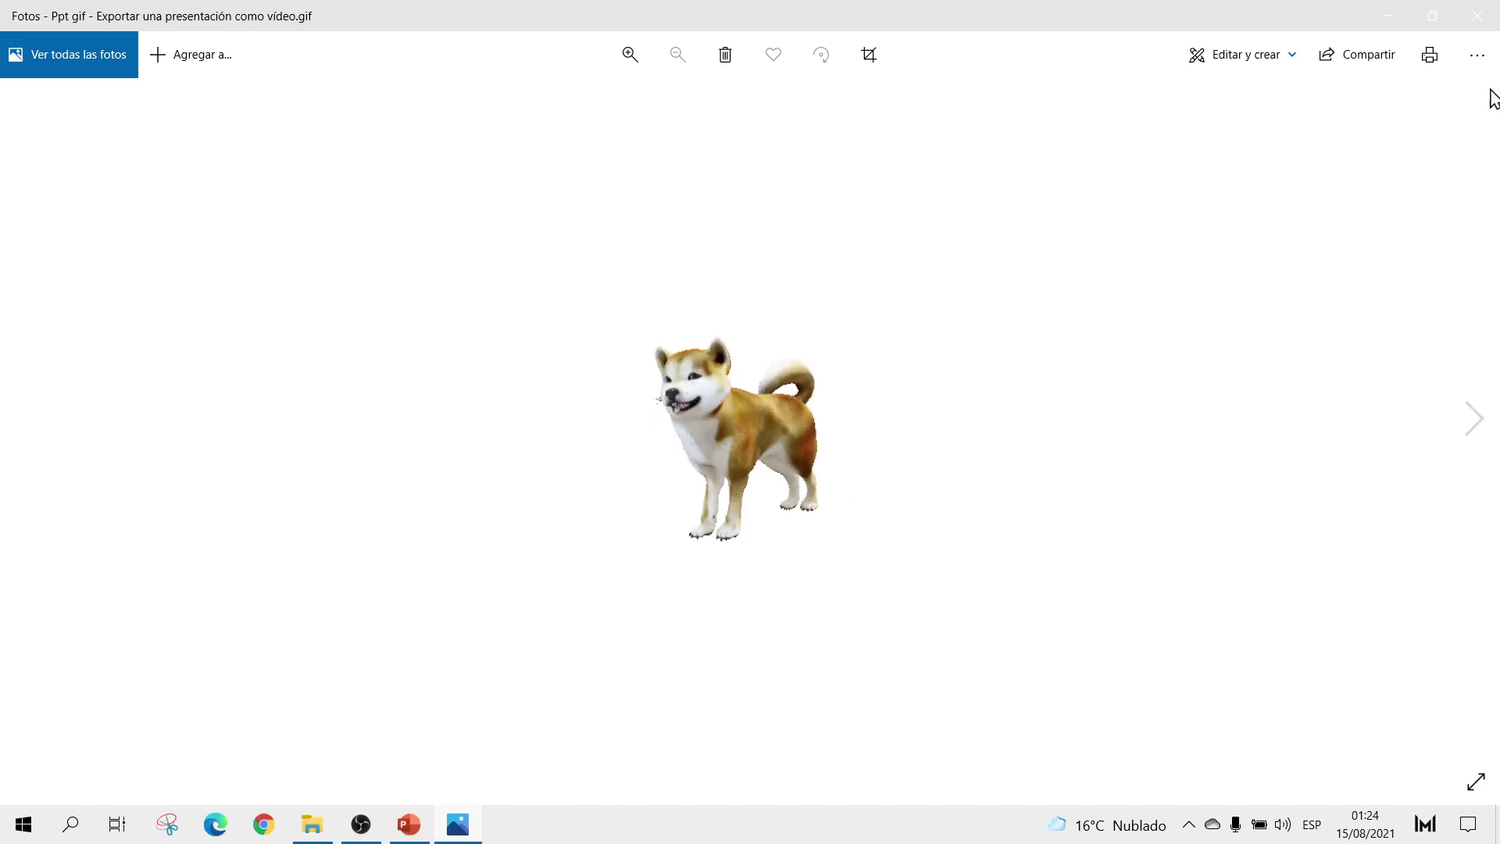
{"action": "left_click", "coordinate": [1476, 16]}
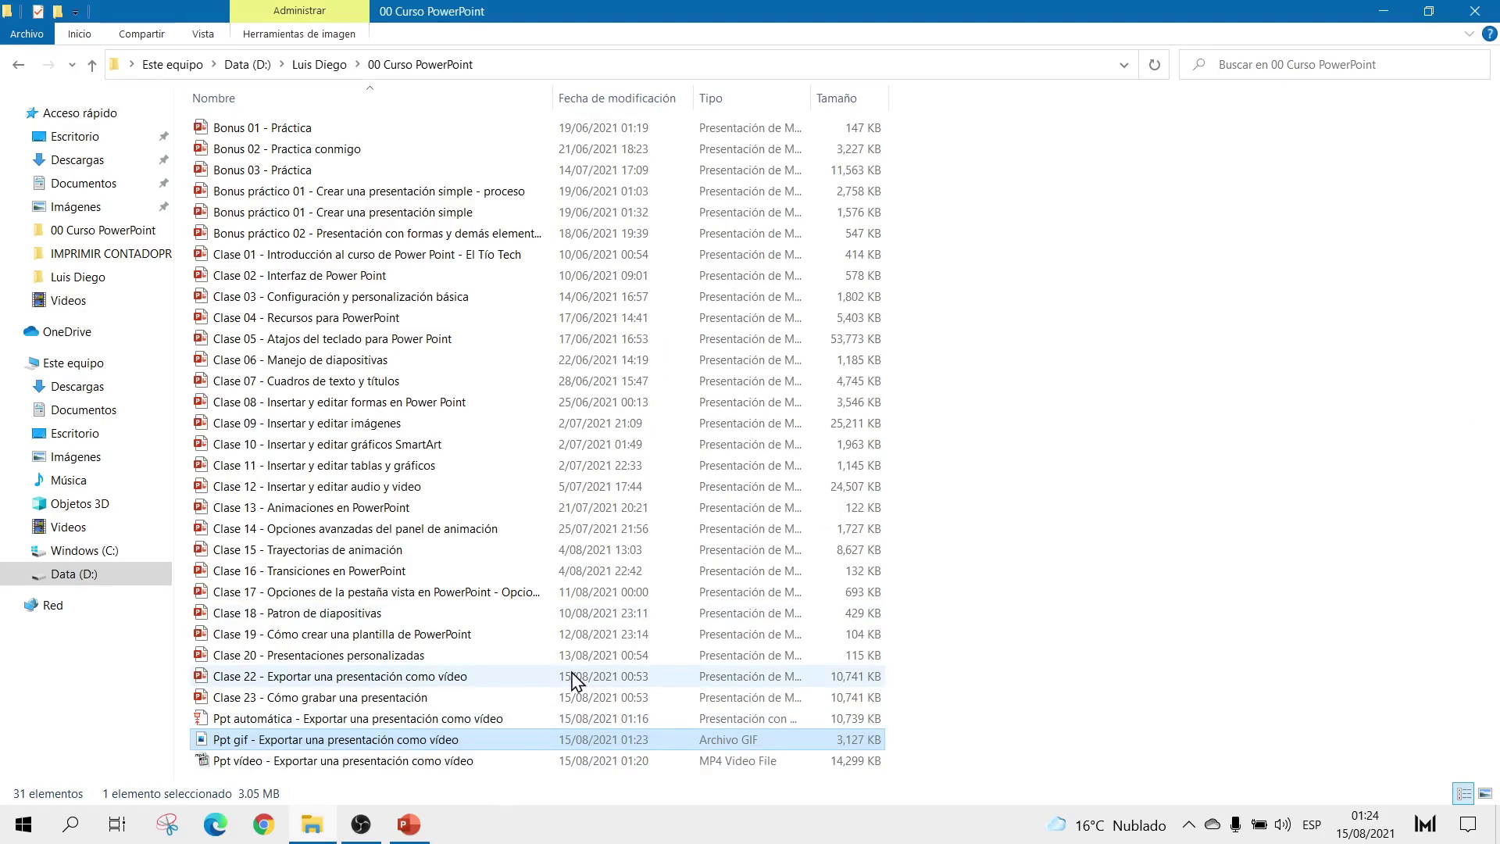
{"action": "left_click", "coordinate": [398, 828]}
Go to Export > Create Handouts and look at the Print settings.
{"action": "left_click", "coordinate": [39, 49]}
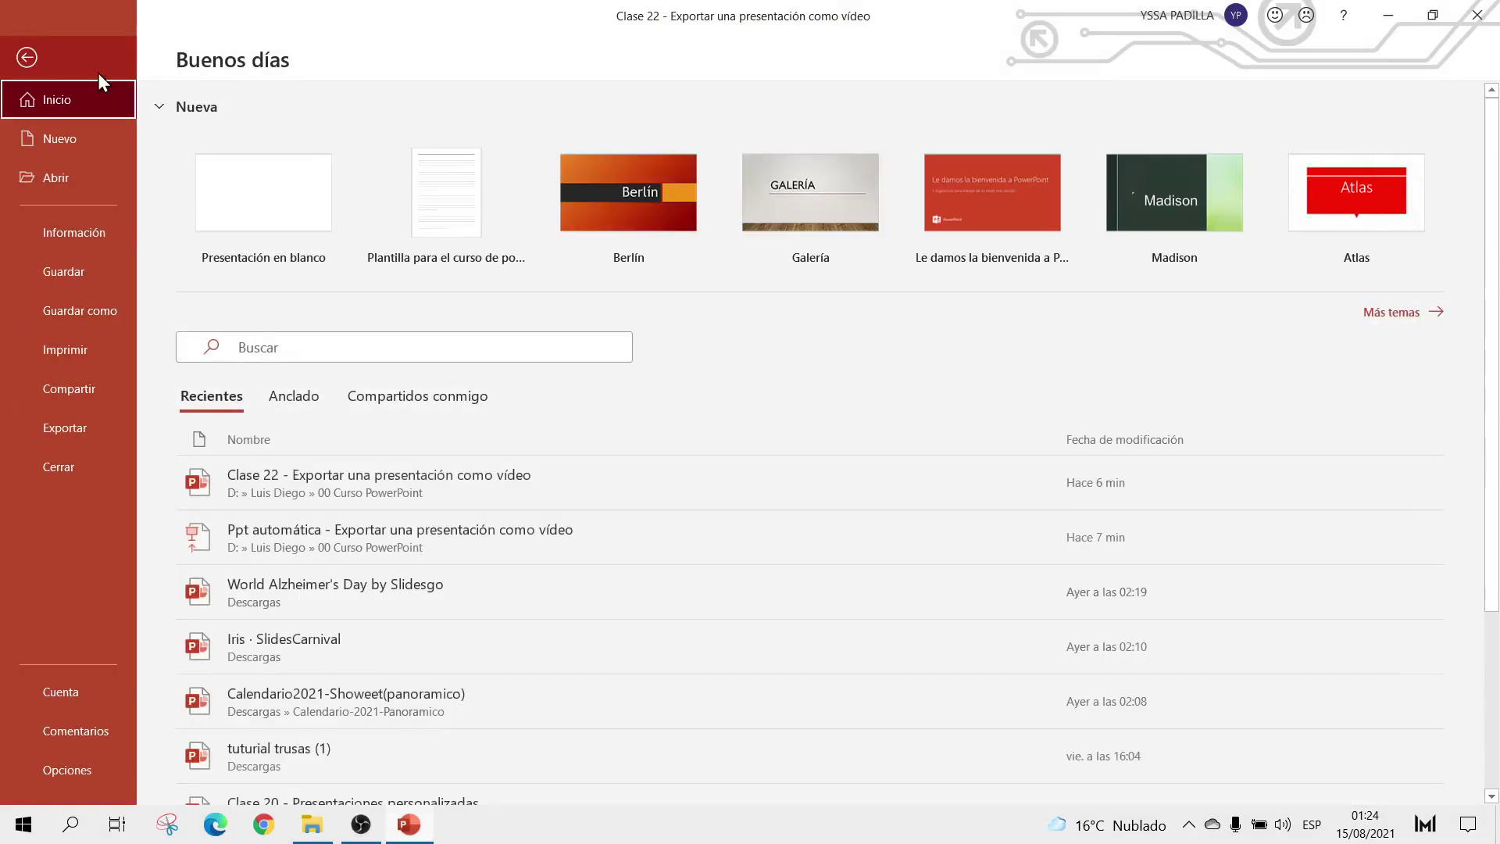
{"action": "left_click", "coordinate": [50, 439]}
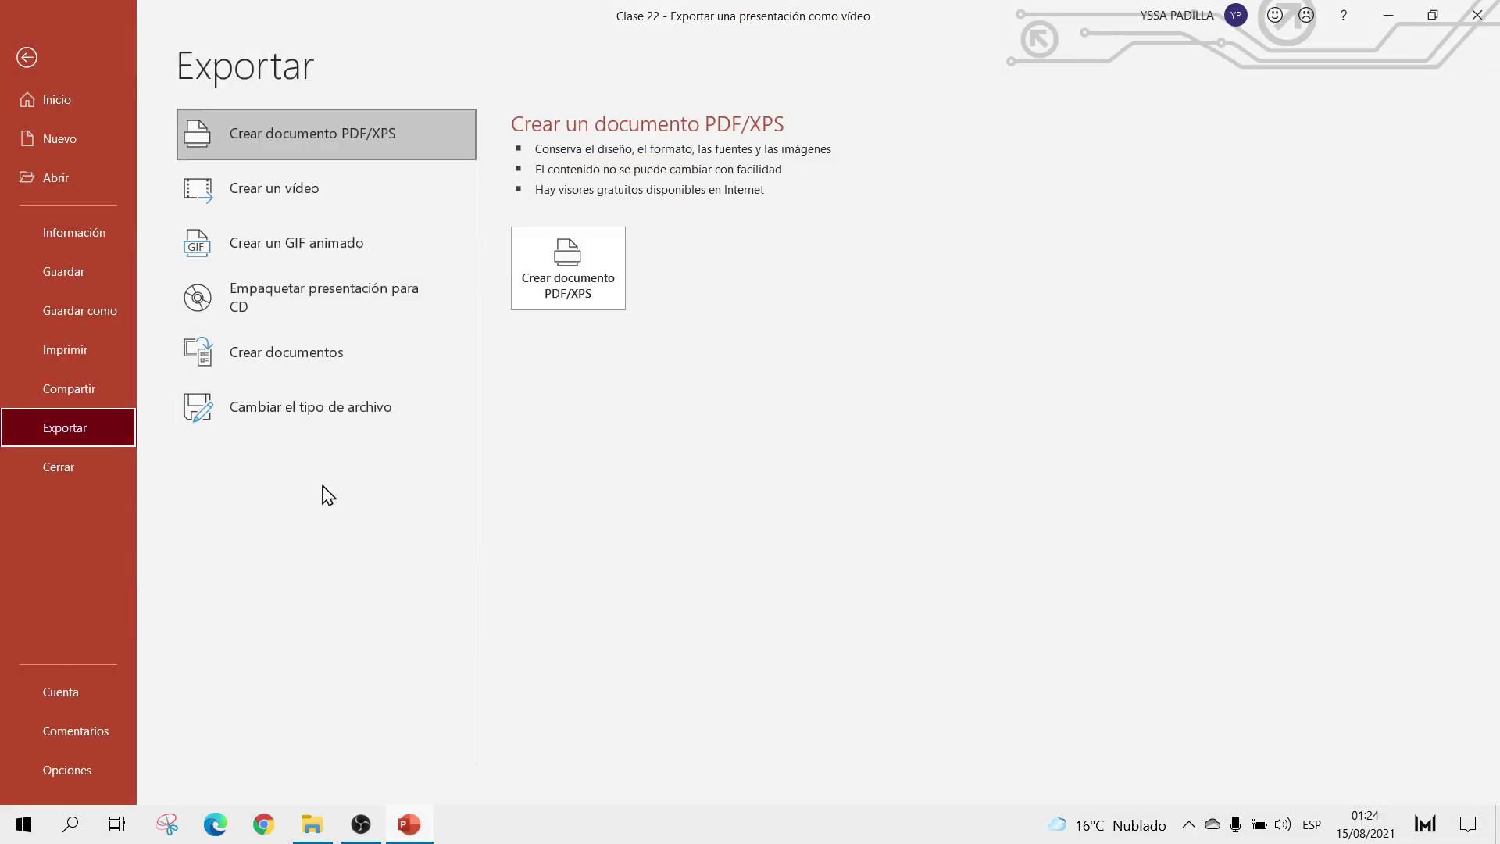
{"action": "left_click", "coordinate": [232, 362]}
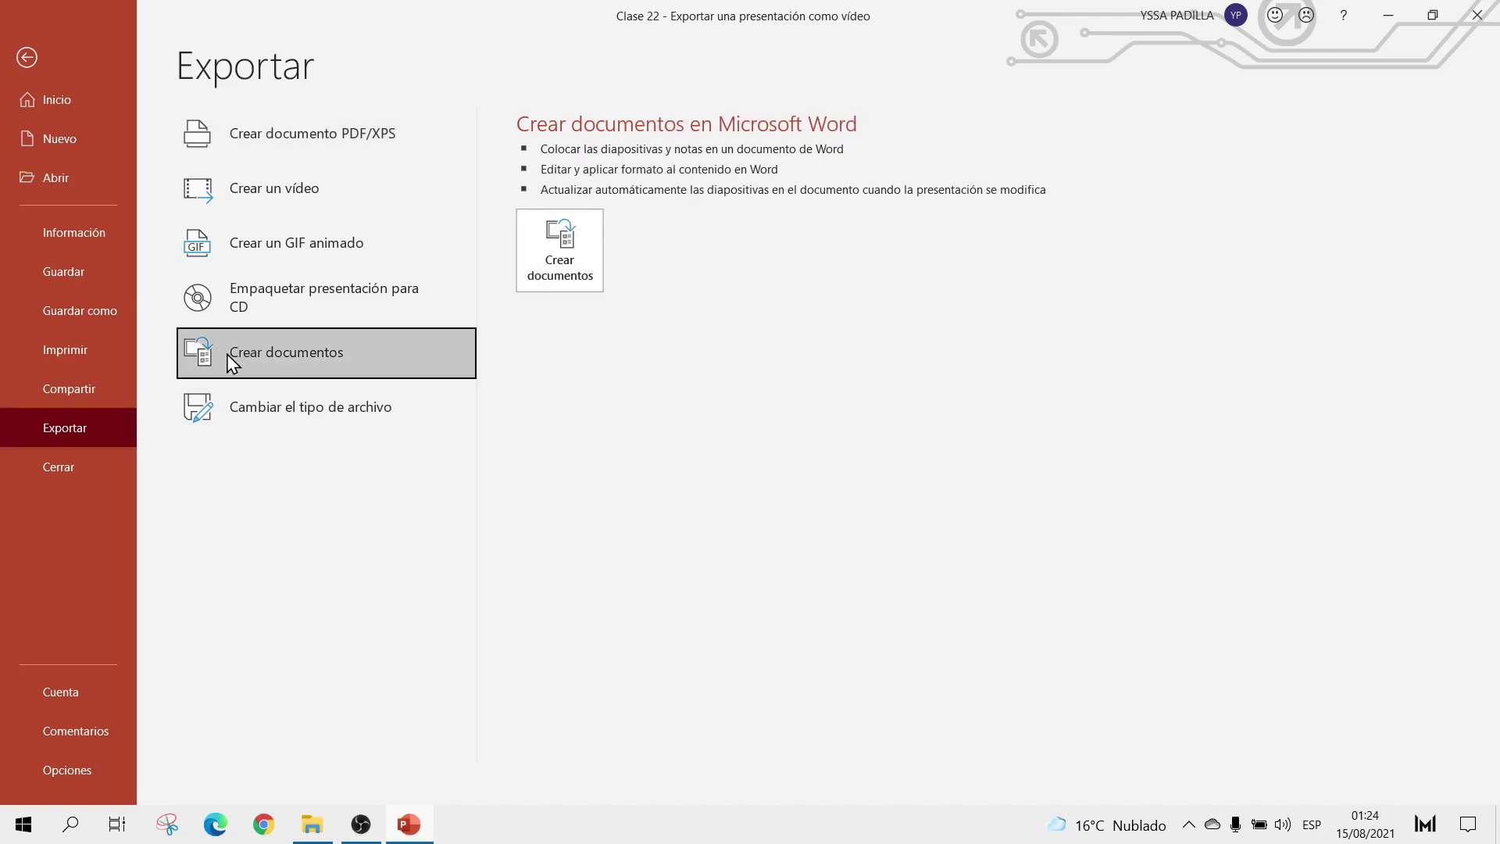
{"action": "left_click", "coordinate": [82, 361]}
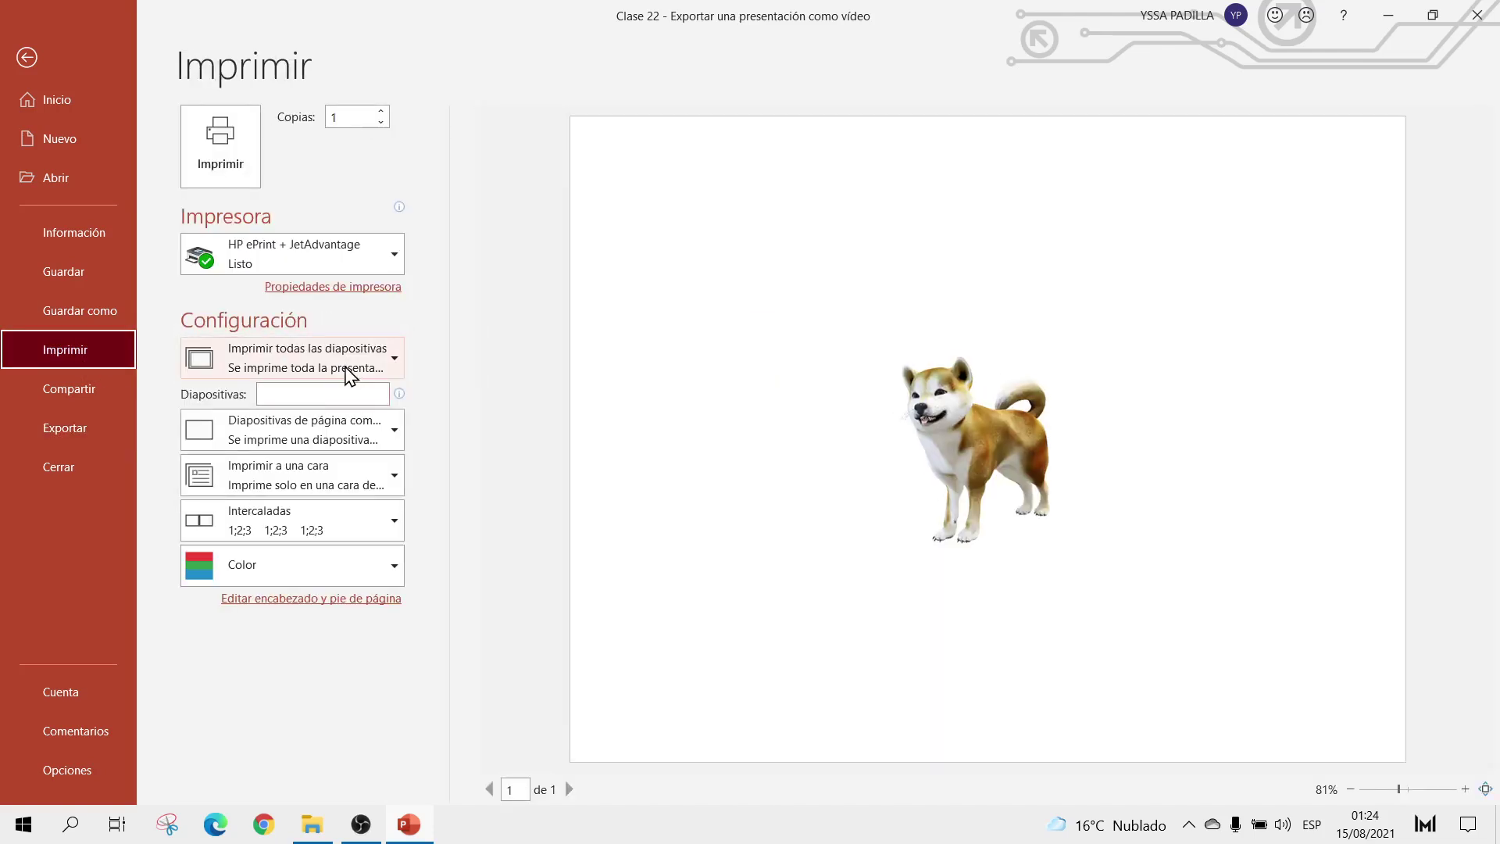
Review the print layout choices, then bring up the Send to Microsoft Word handout layouts.
{"action": "left_click", "coordinate": [328, 430]}
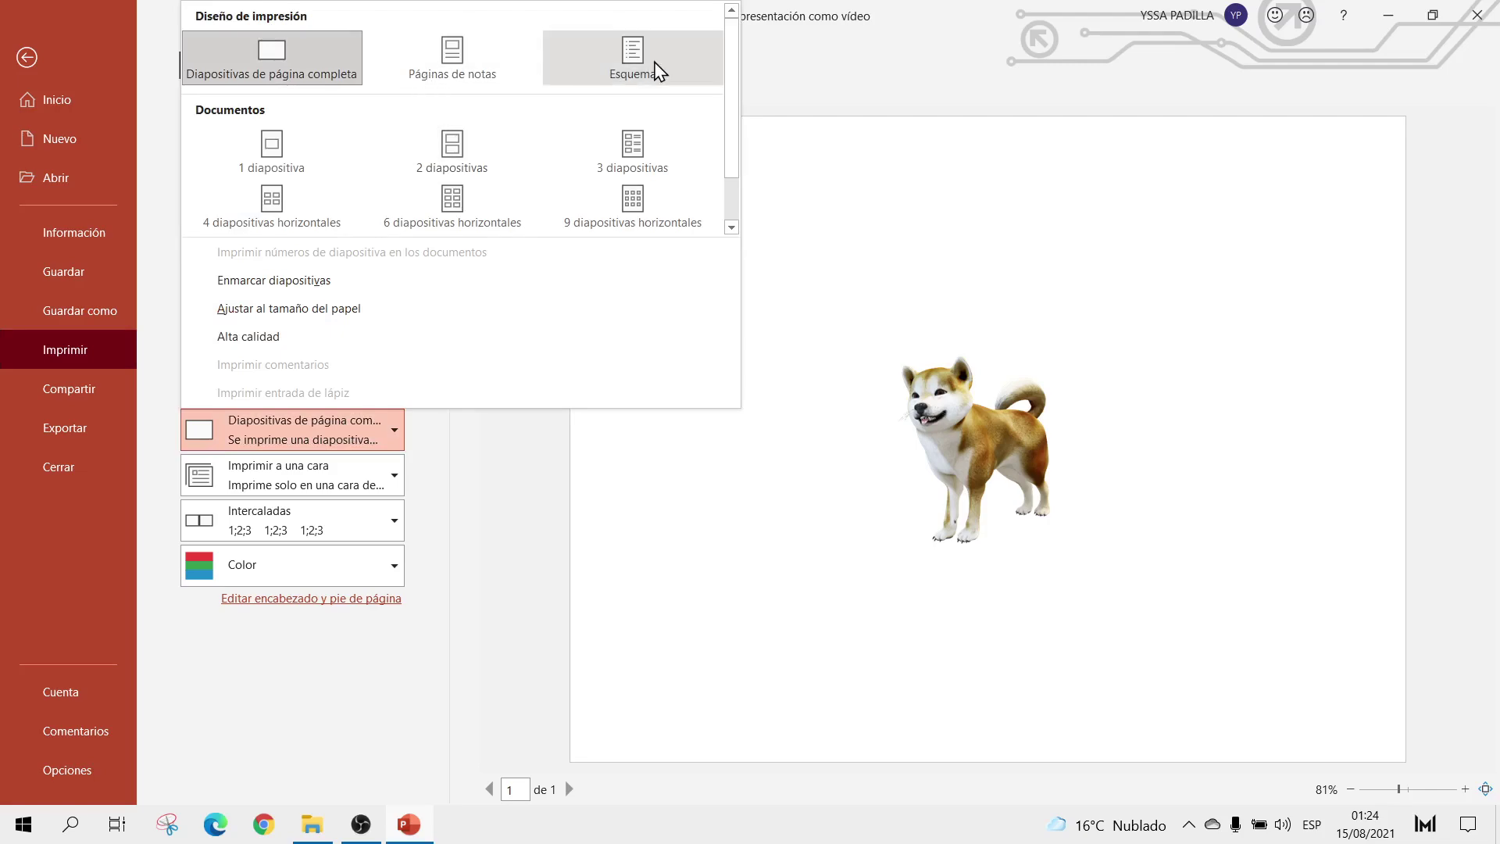
{"action": "left_click", "coordinate": [67, 430]}
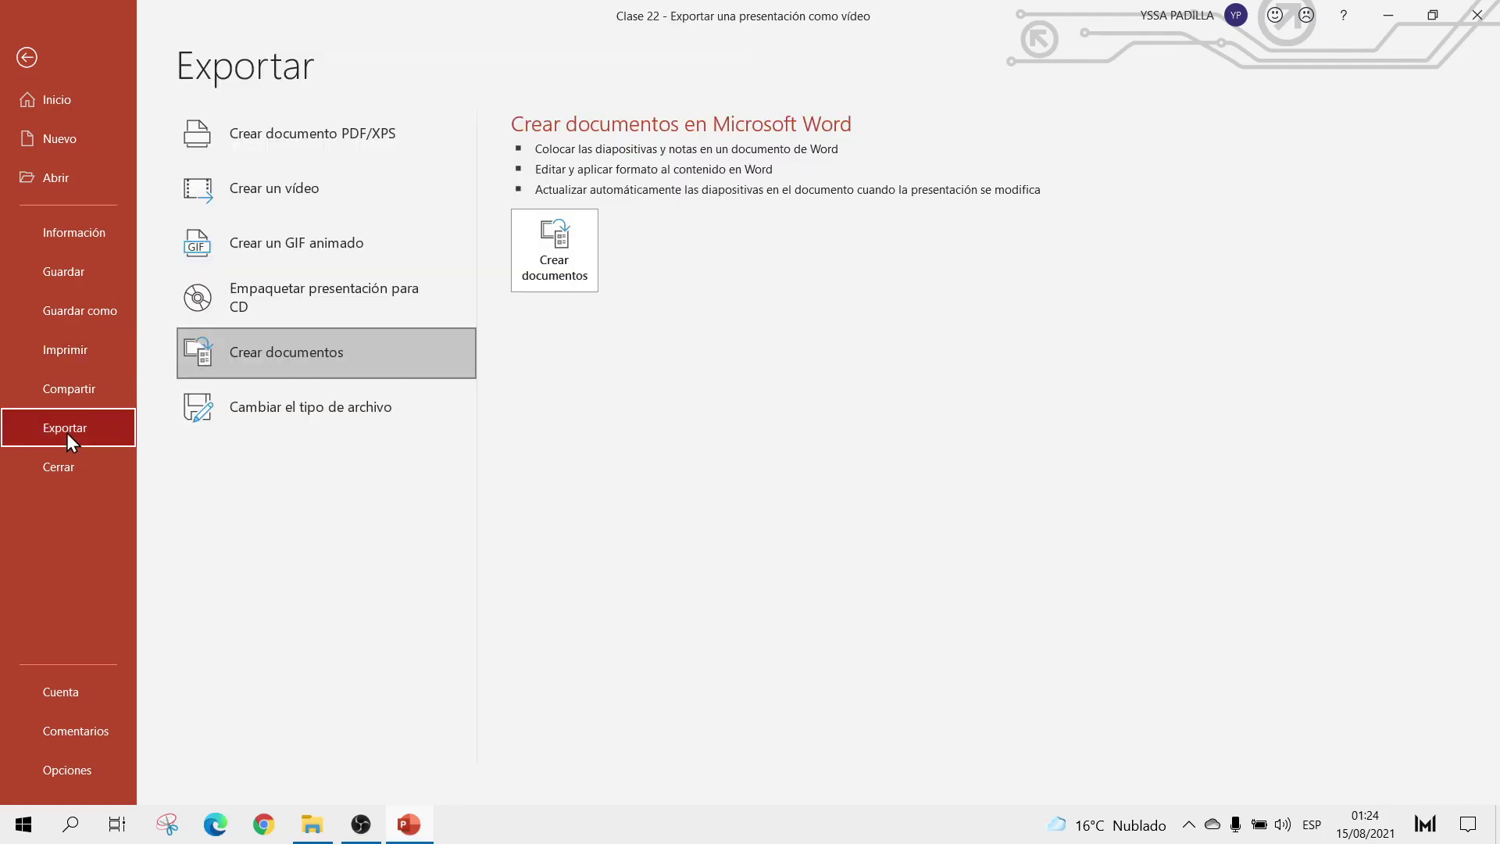
{"action": "left_click", "coordinate": [524, 269]}
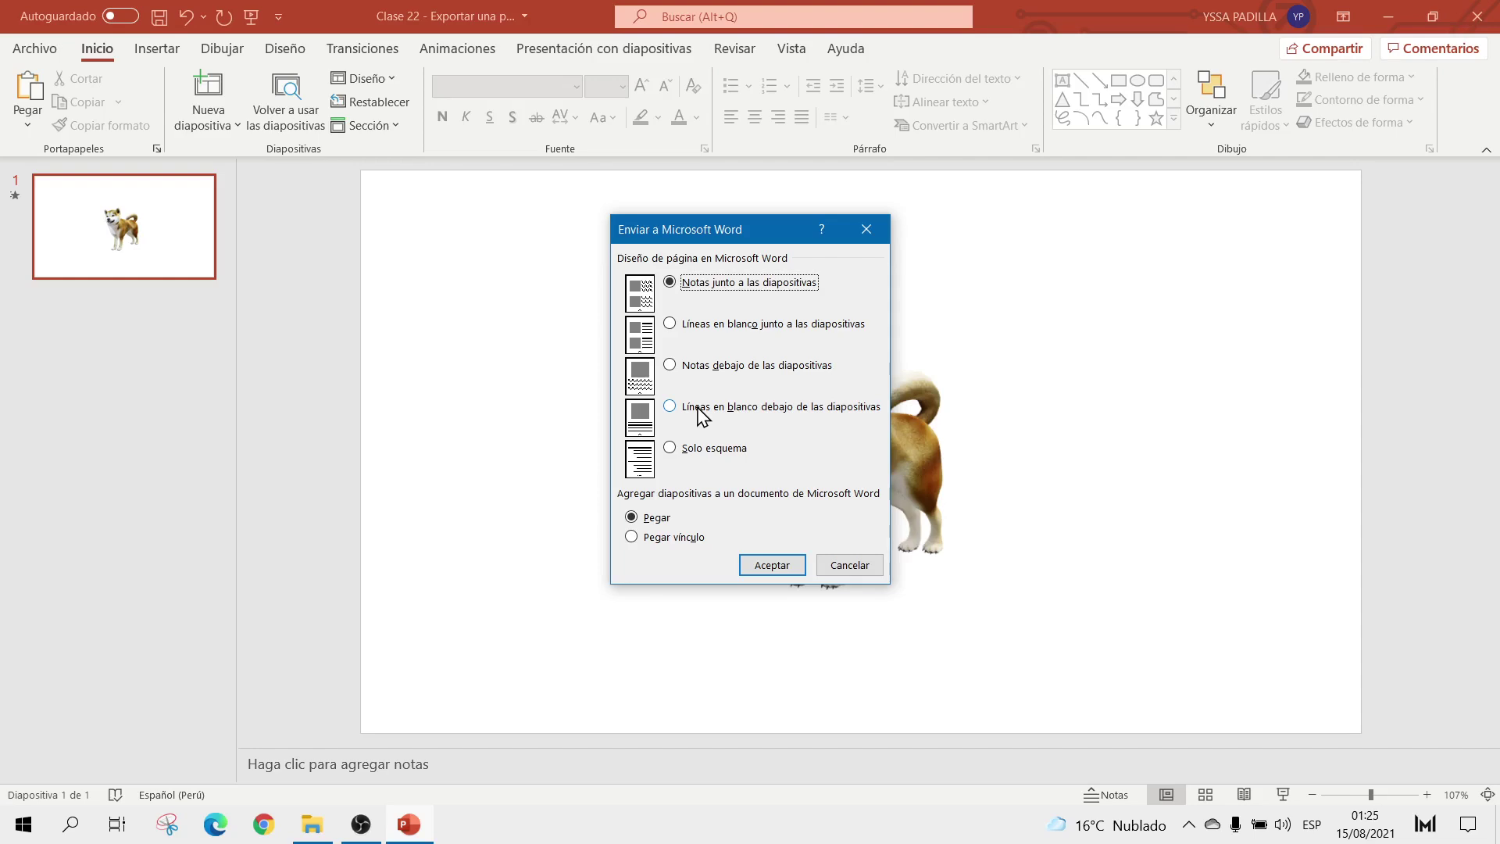
{"action": "left_click", "coordinate": [869, 226]}
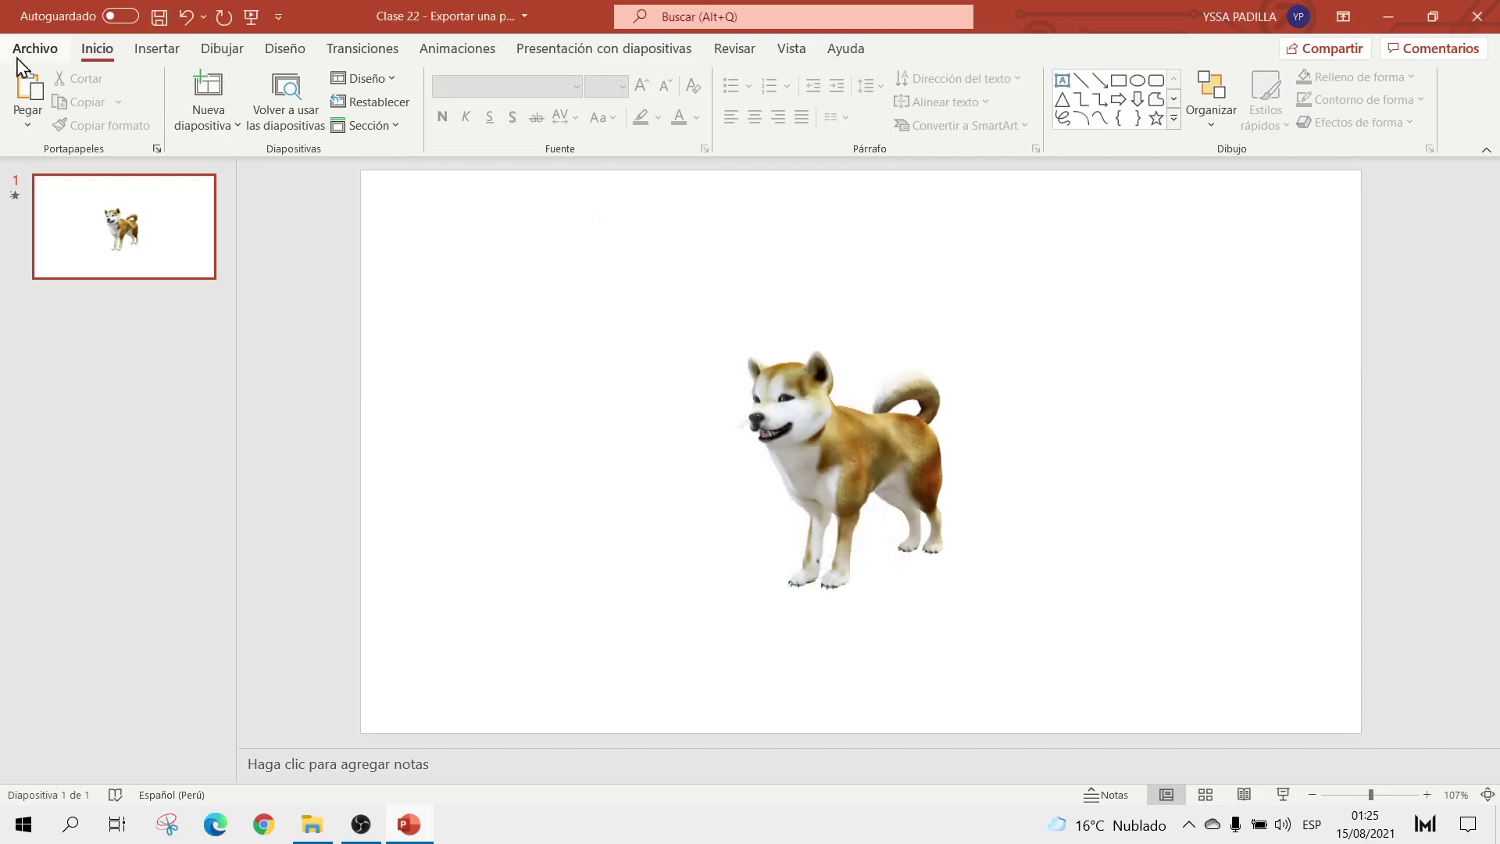
{"action": "left_click", "coordinate": [28, 51]}
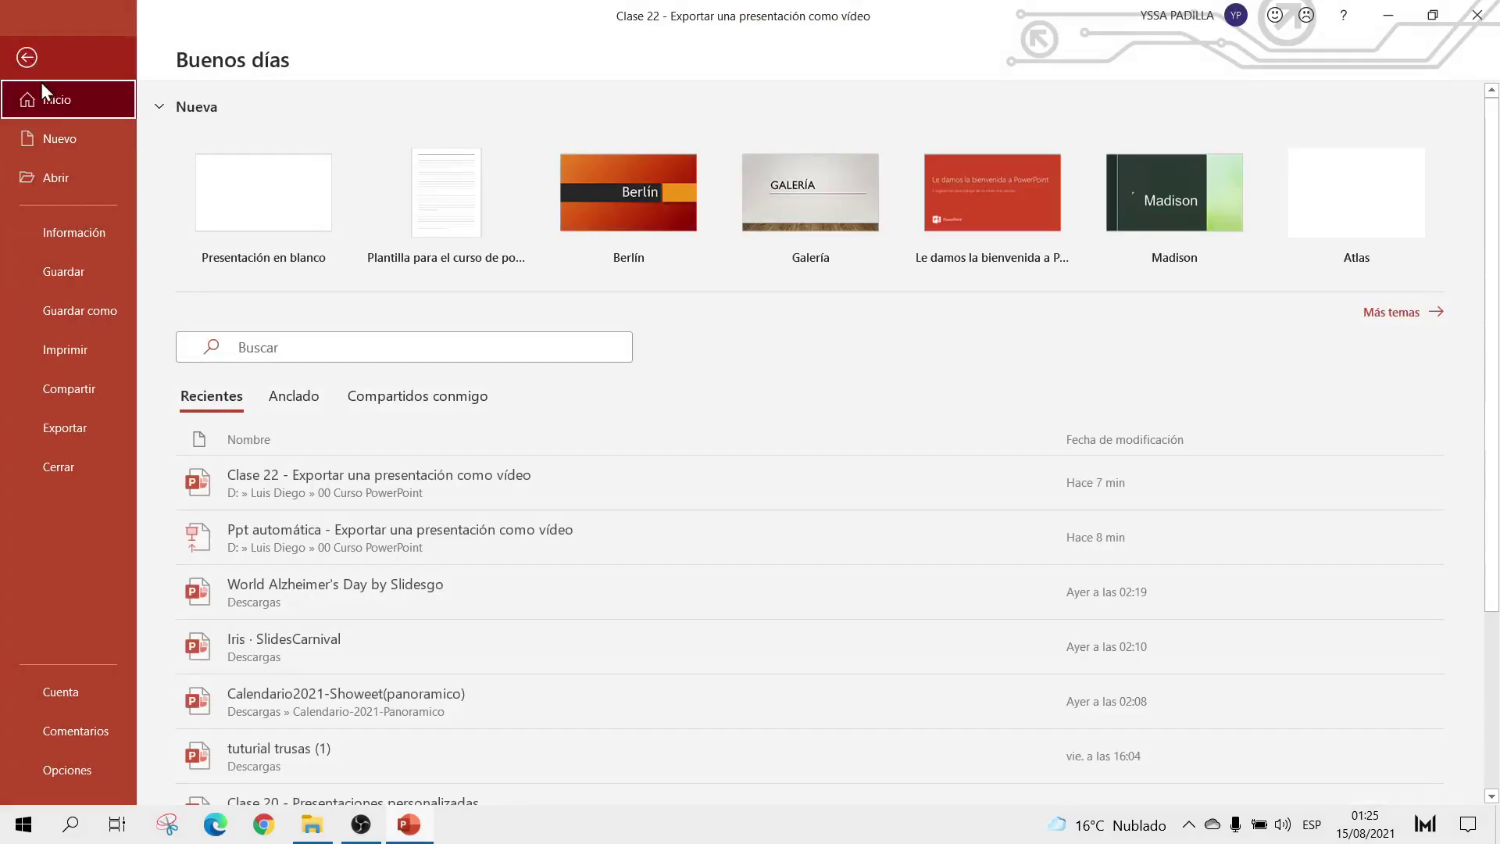
{"action": "left_click", "coordinate": [78, 353]}
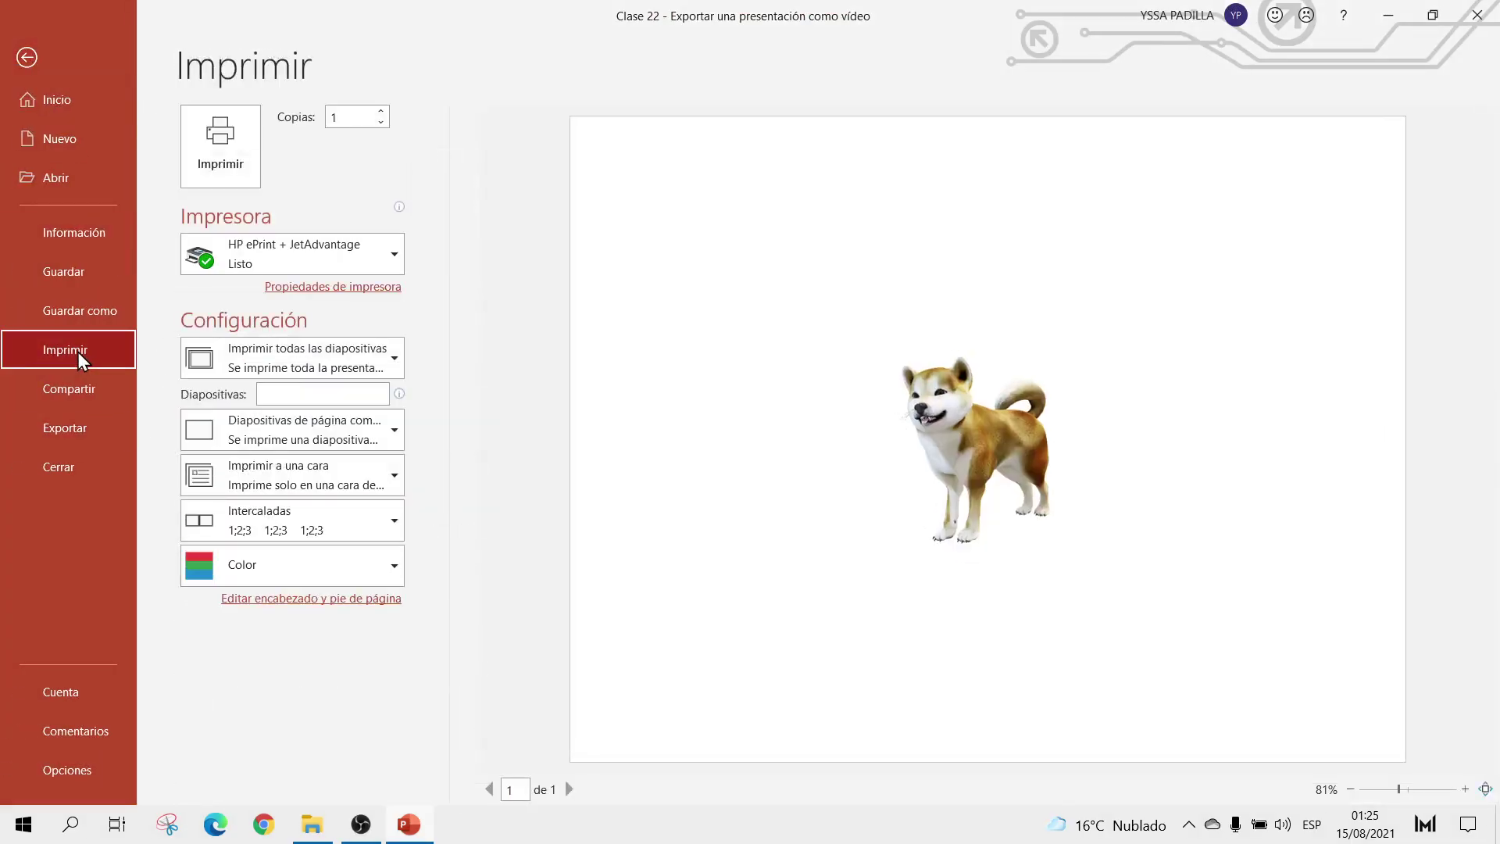
{"action": "left_click", "coordinate": [26, 57]}
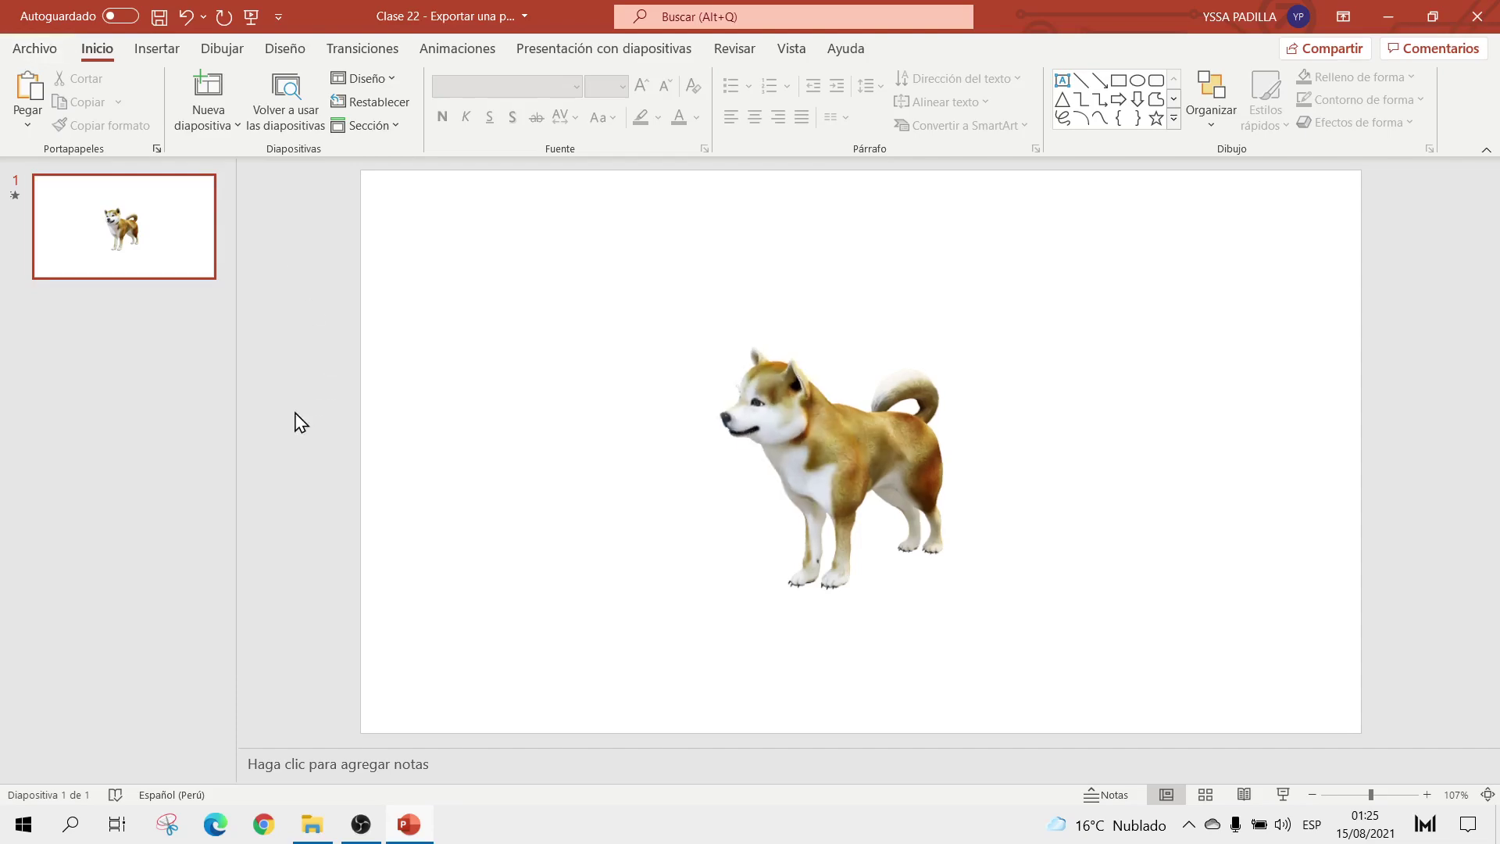